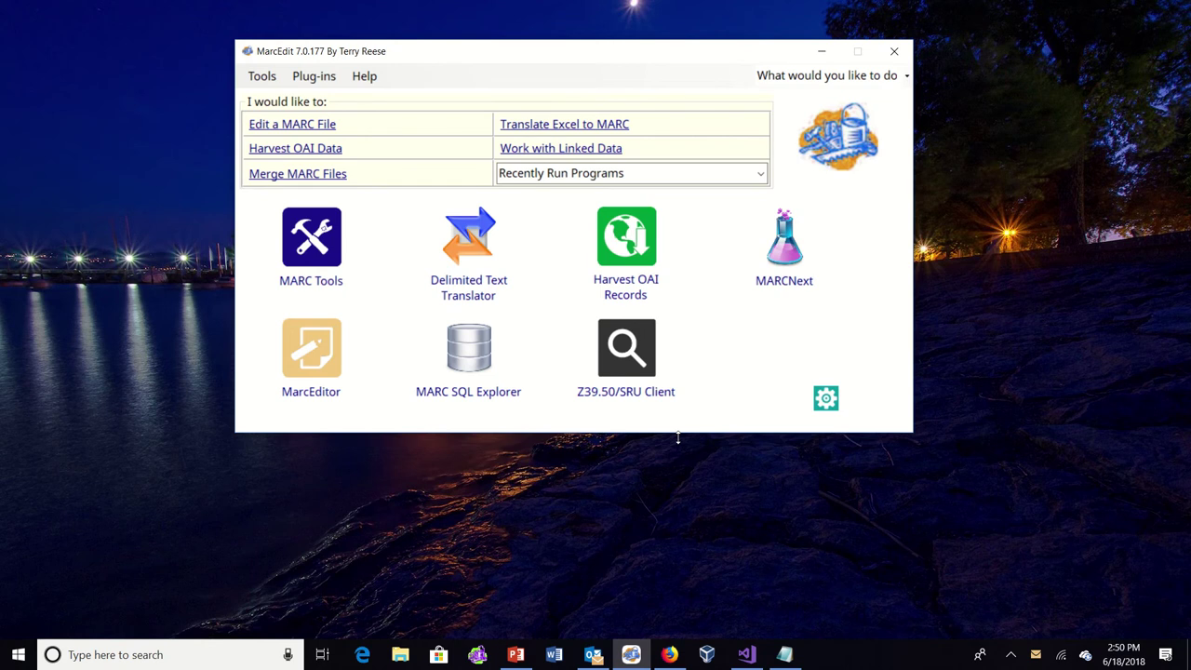
- Find and open the Regular Expression Store using the search text "Expre", and reposition its window over the main one
left_click(797, 78)
type("Expre")
key("Down")
key("Down")
key("Down")
key("Return")
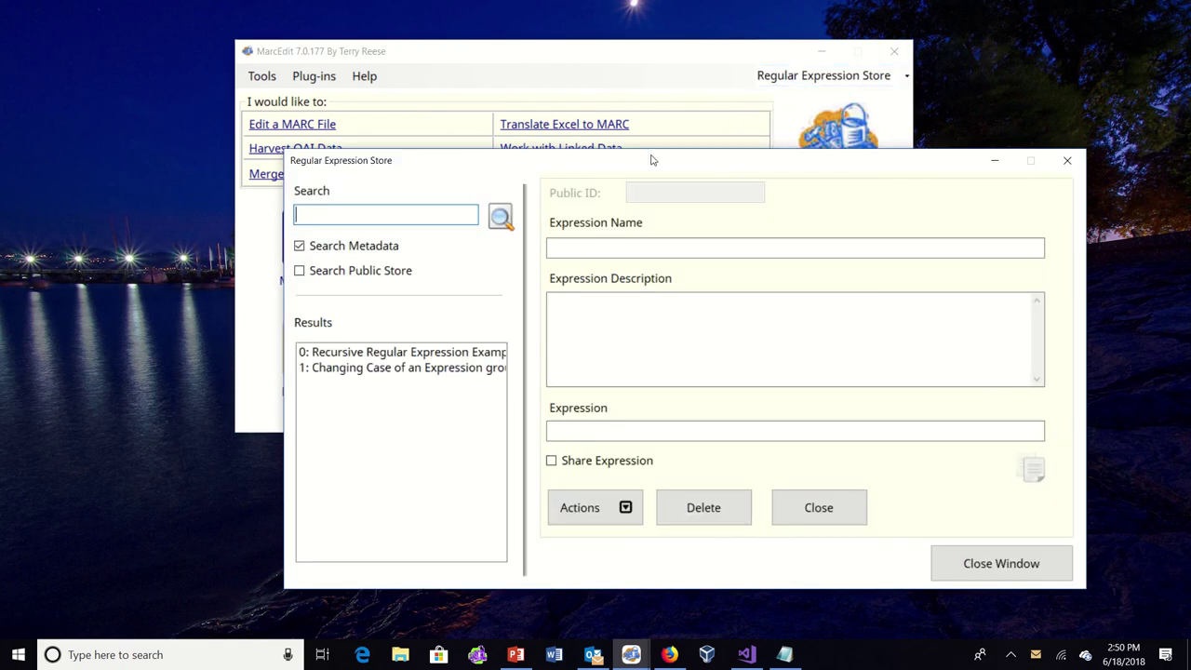
left_click_drag(653, 163, 550, 67)
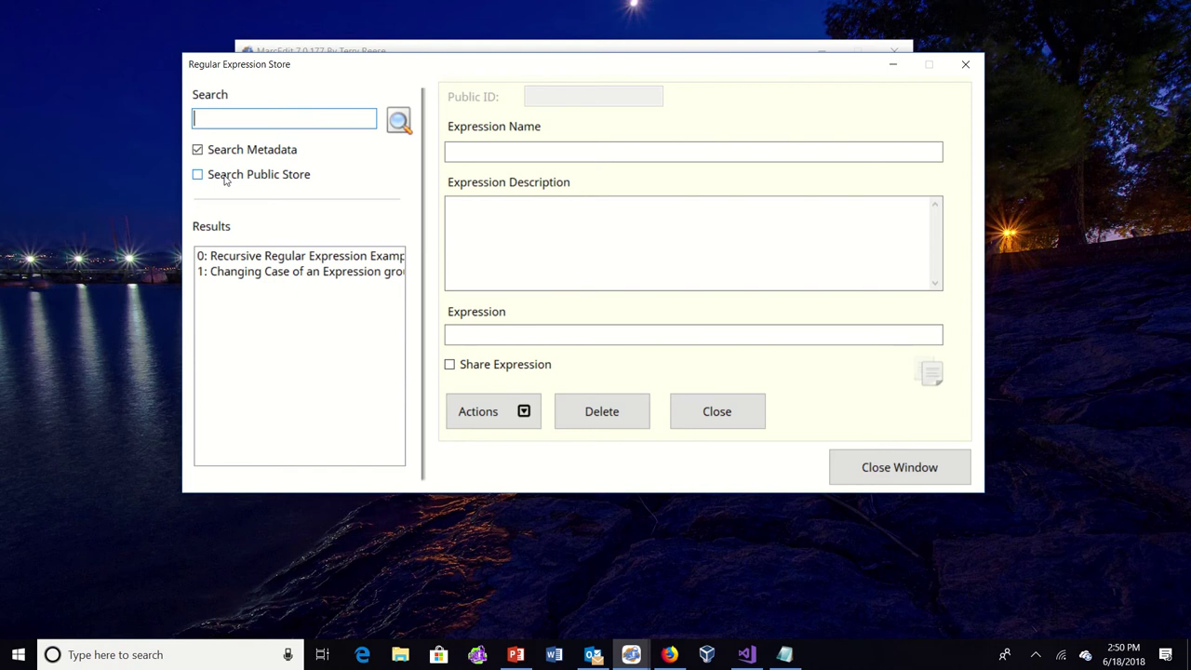
- Search the public store, view the Recursive Regular Expression Example, and close it without saving
left_click(225, 178)
left_click(400, 123)
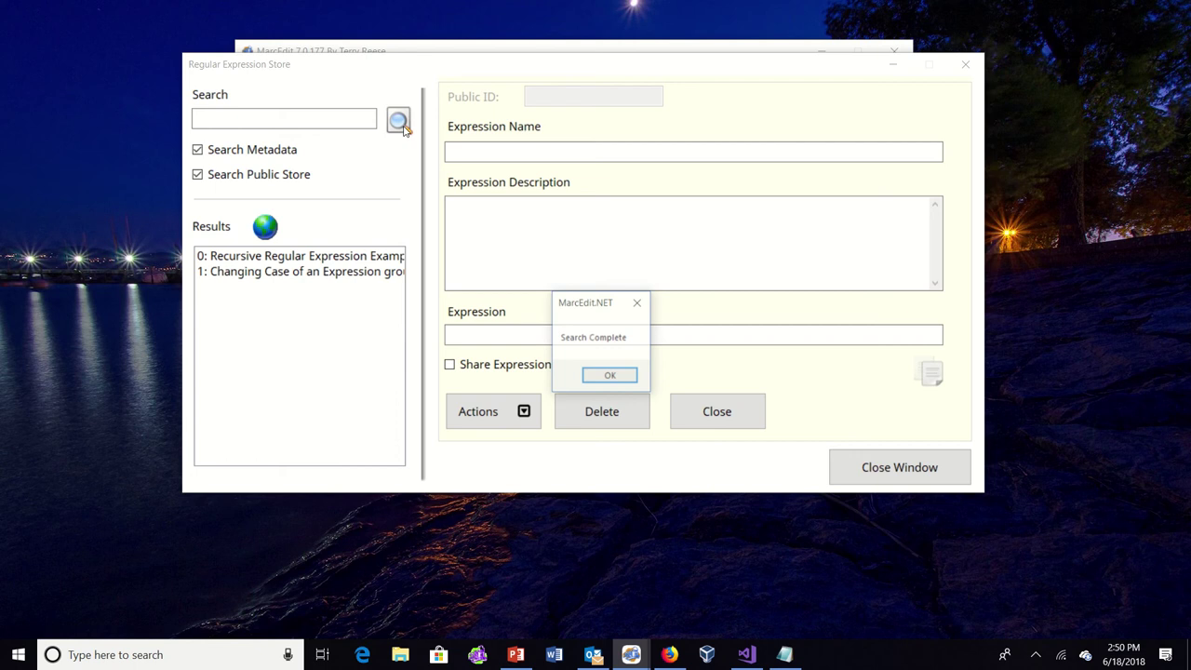
left_click(611, 376)
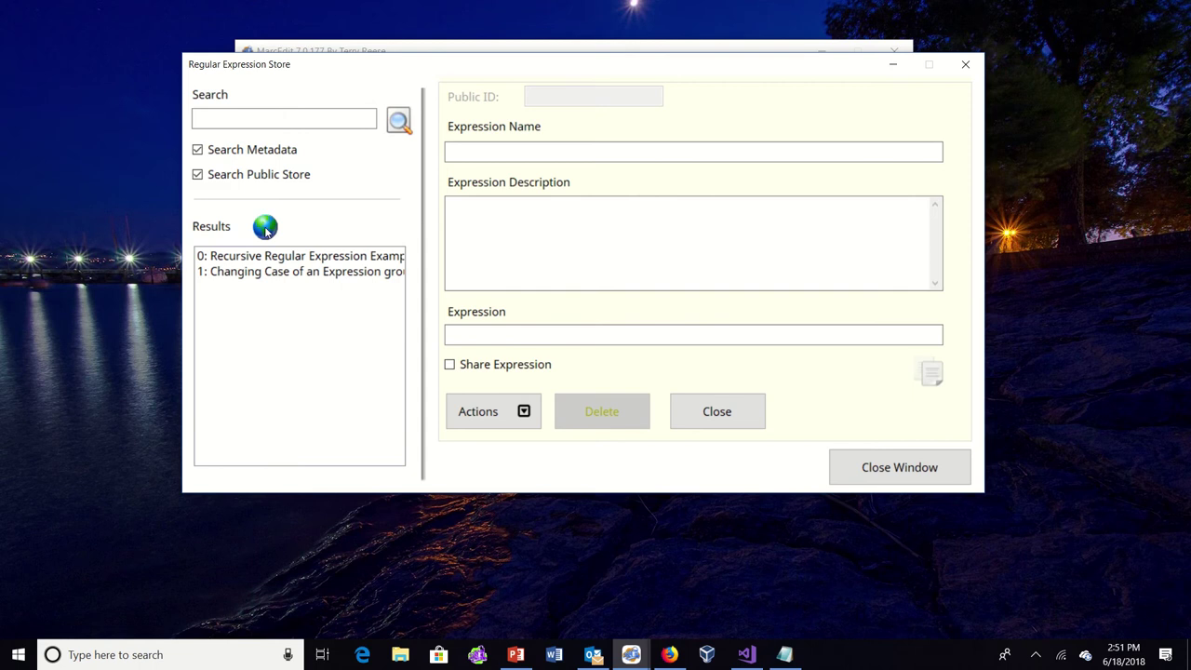
left_click(311, 255)
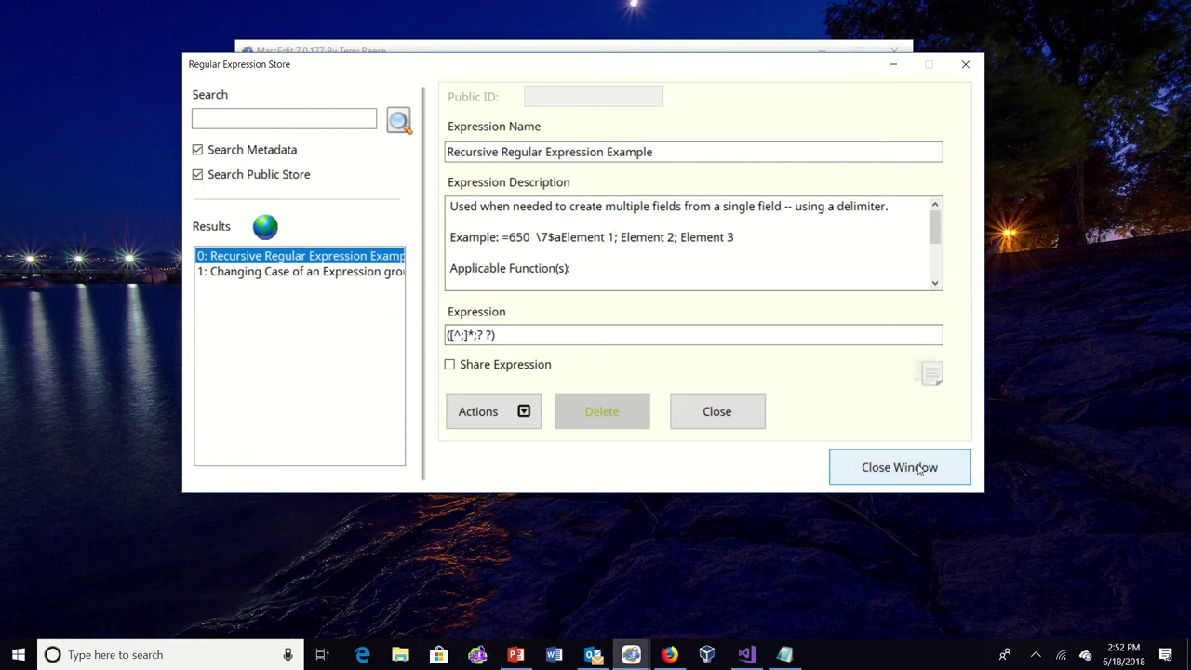
left_click(747, 411)
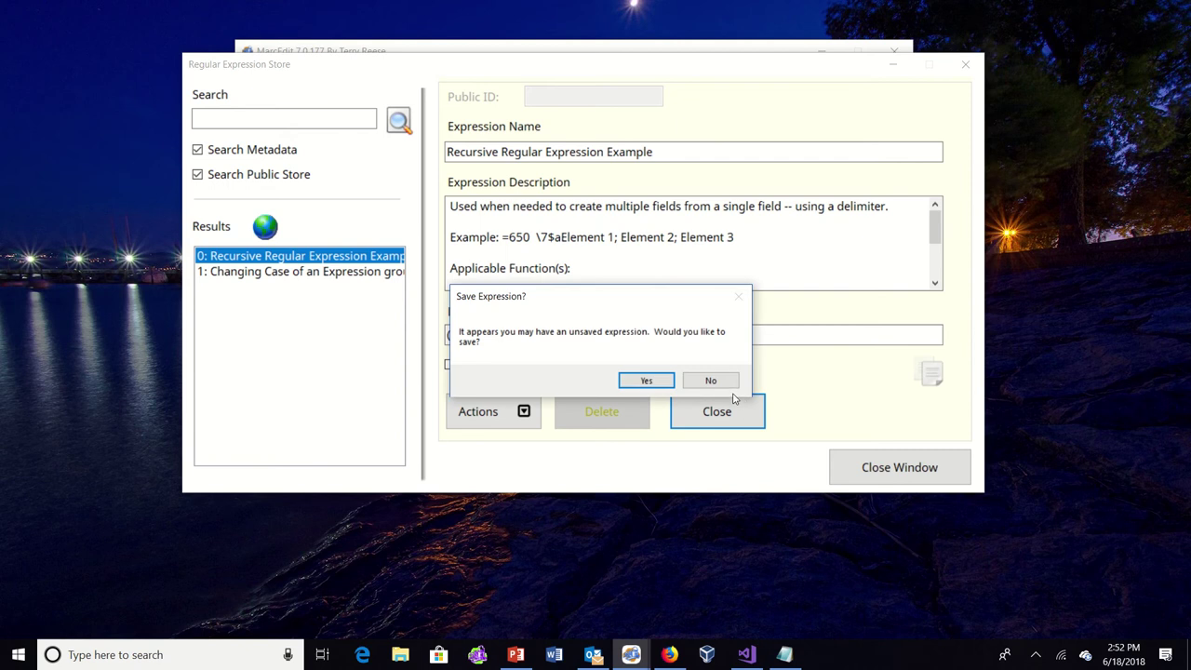
left_click(713, 381)
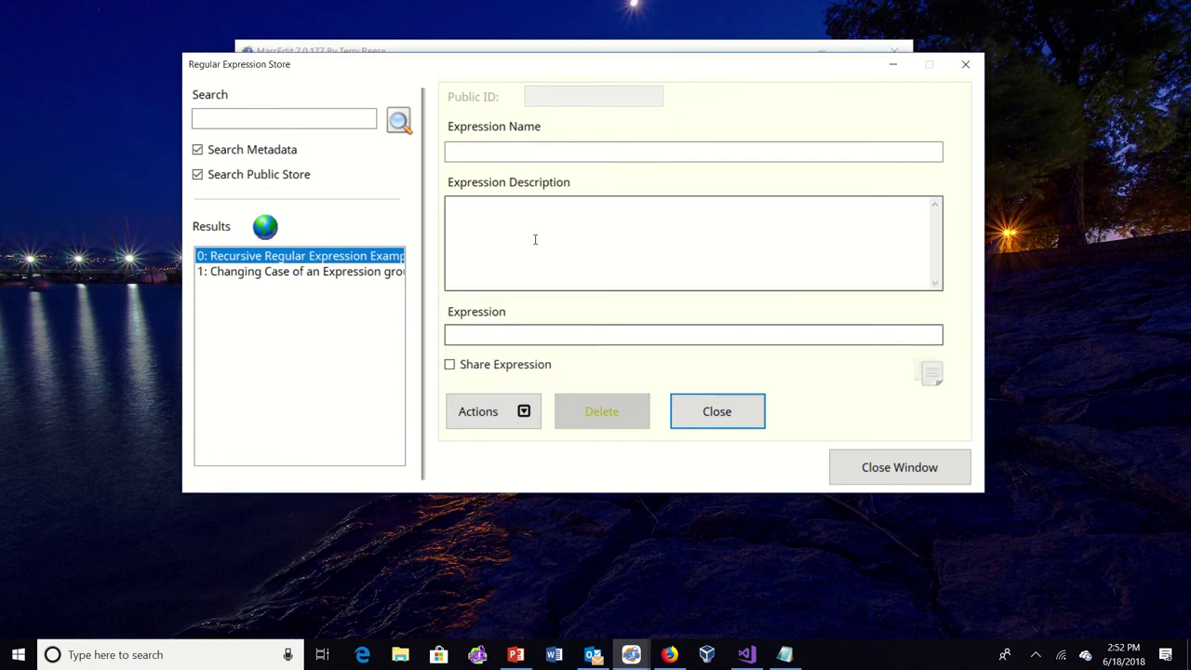
- Search the store with the public store excluded and open the local Recursive Regular Expression Example to read its description
left_click(287, 175)
left_click(398, 120)
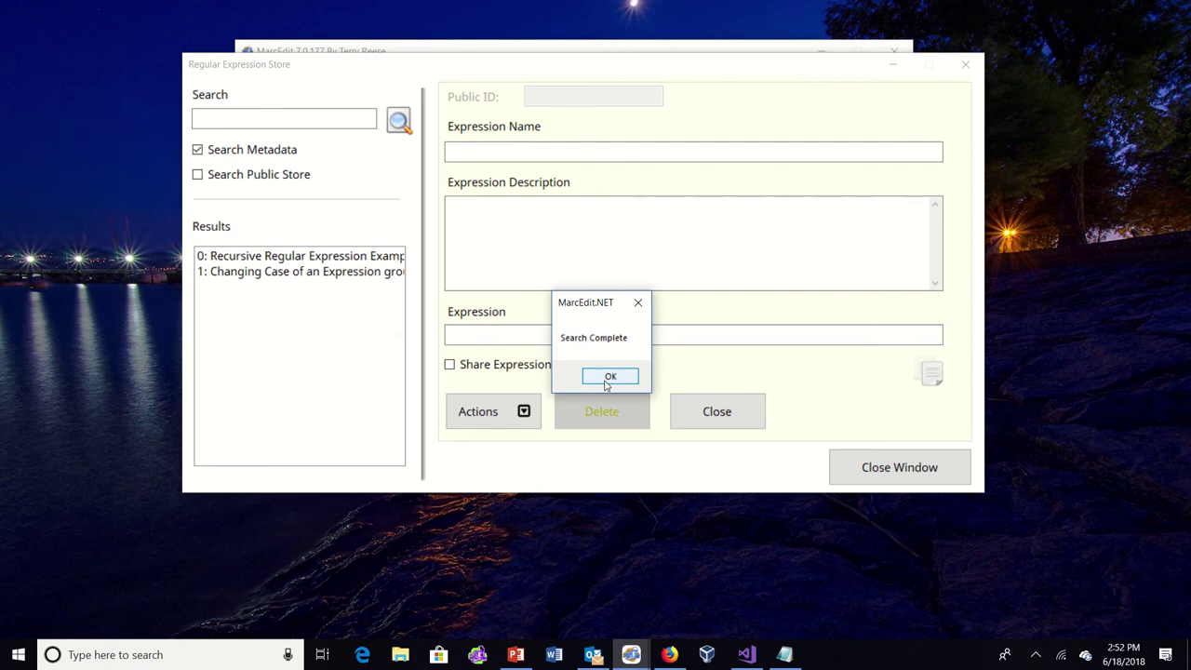
left_click(607, 377)
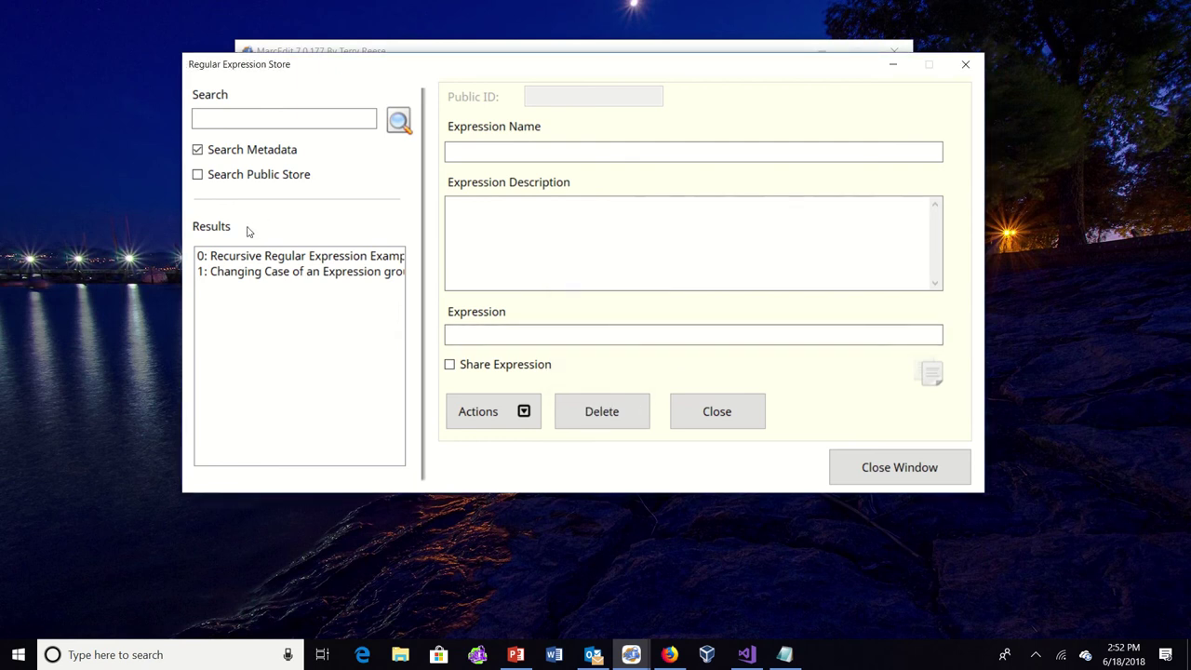
left_click(276, 257)
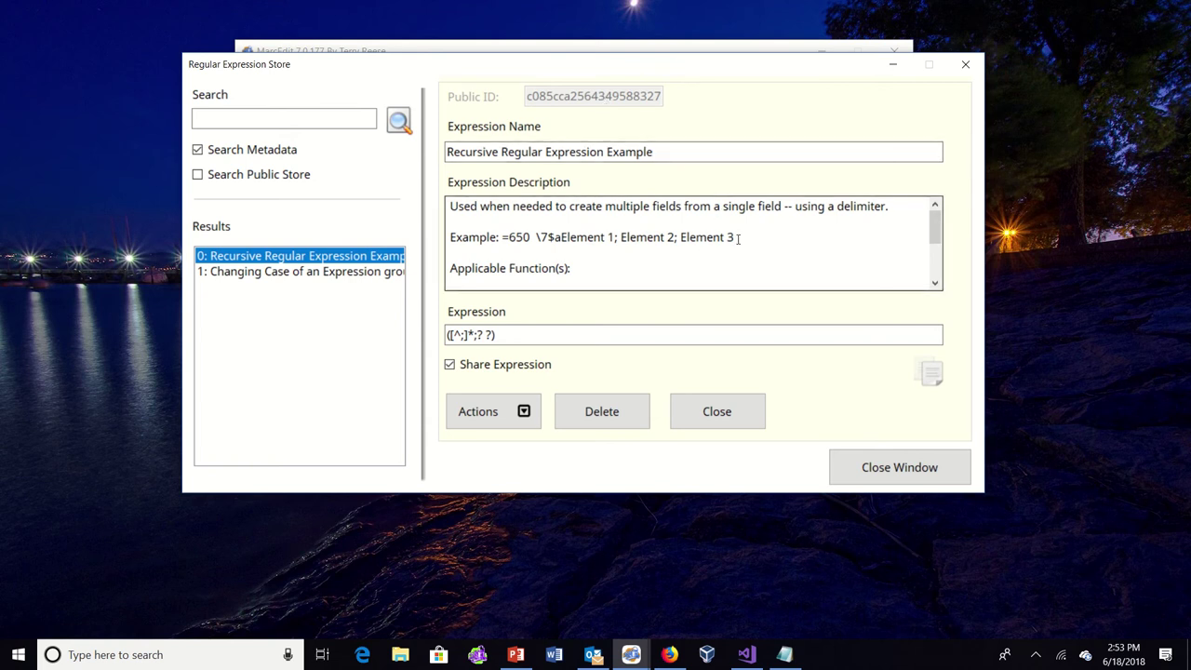
scroll(738, 239, "down", 2)
scroll(738, 239, "up", 2)
- Add the line "Edited for Demonstration Purposes." after the description's first sentence and save the expression
left_click(892, 212)
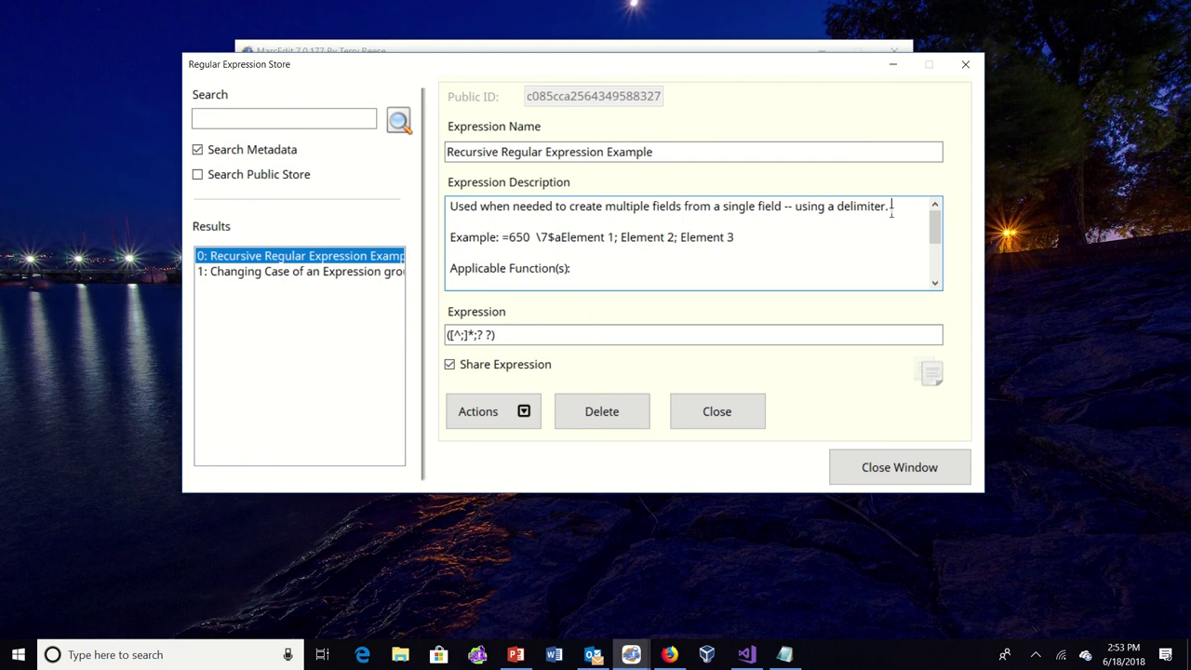
key("Return")
type("Edited for Demonstration P")
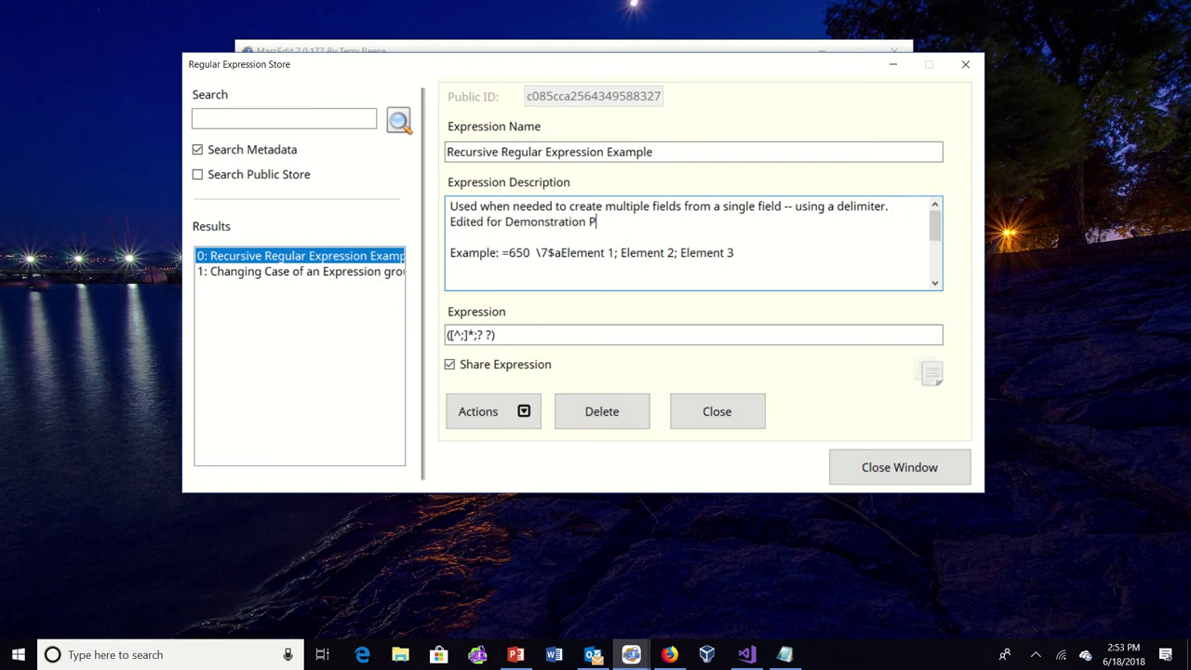
type("rurposes.")
left_click(526, 421)
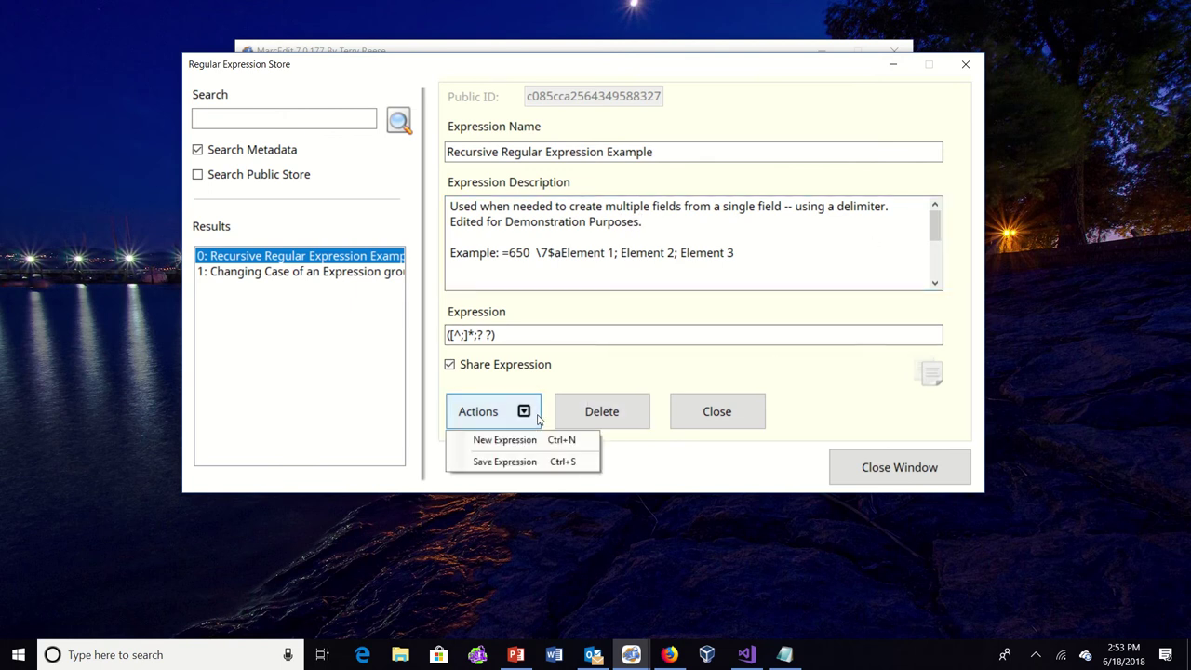
left_click(504, 462)
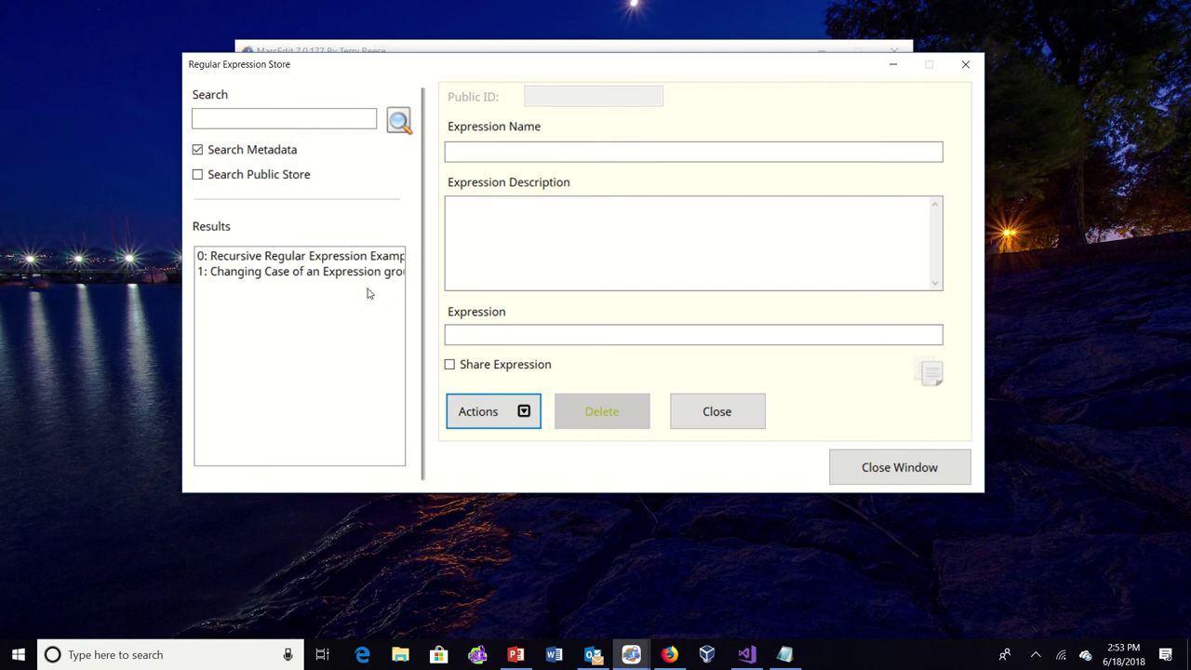
- Reopen the saved Recursive Regular Expression Example, search the public store, and view the public copy's description
left_click(342, 259)
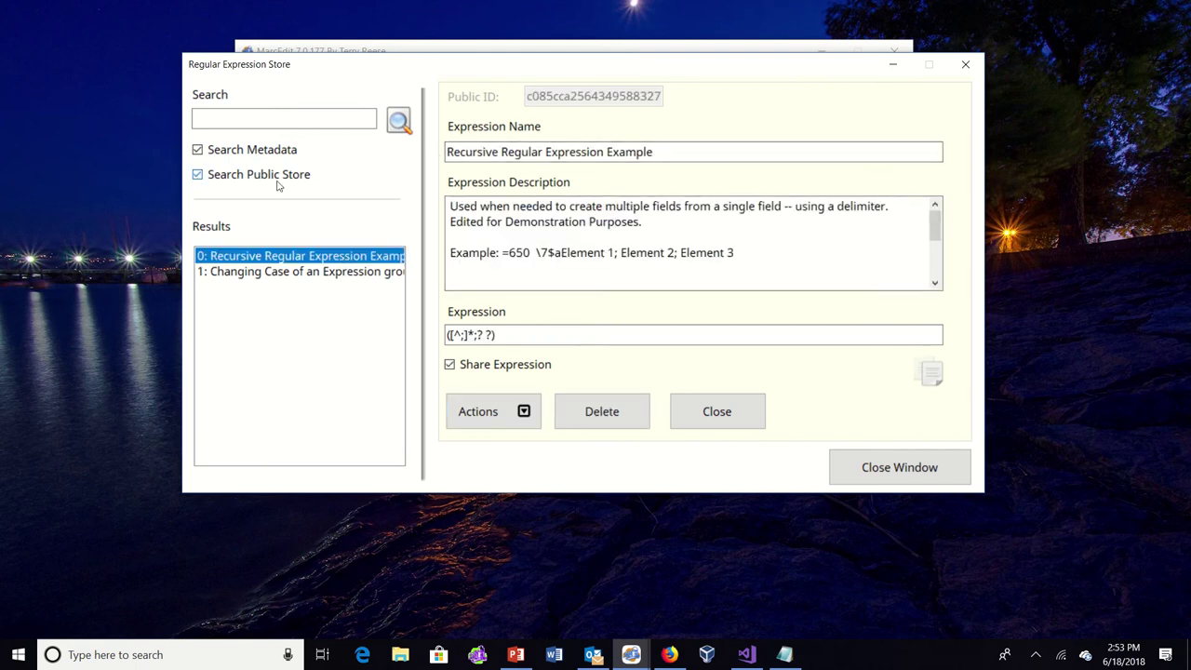
left_click(399, 121)
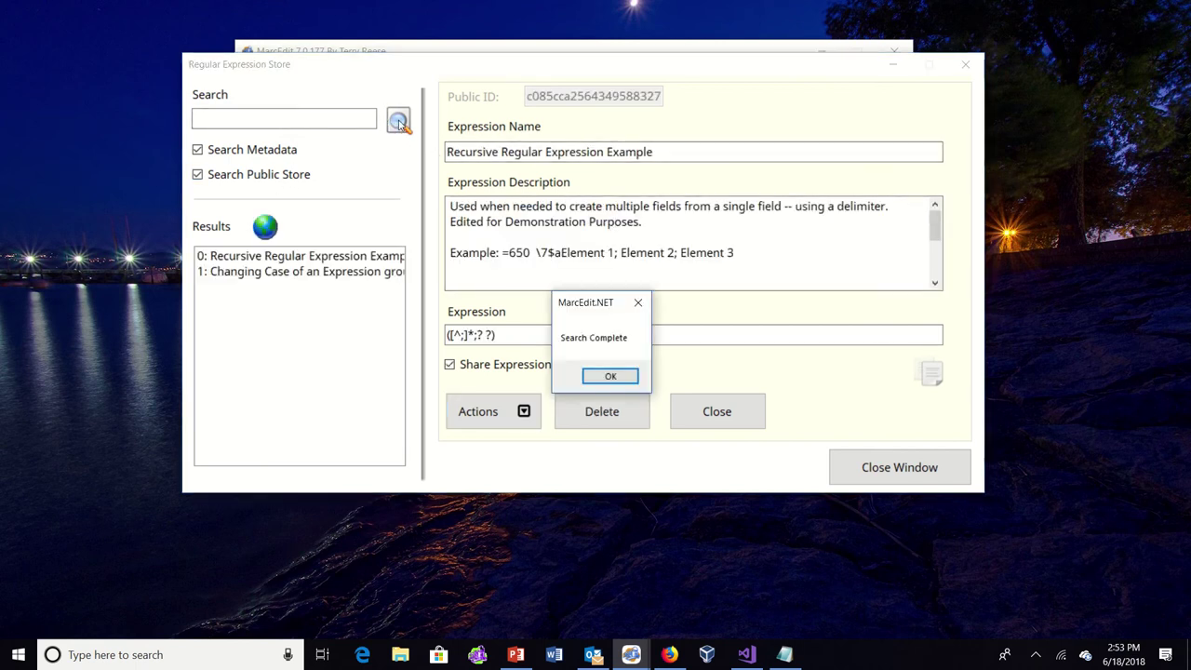
left_click(601, 376)
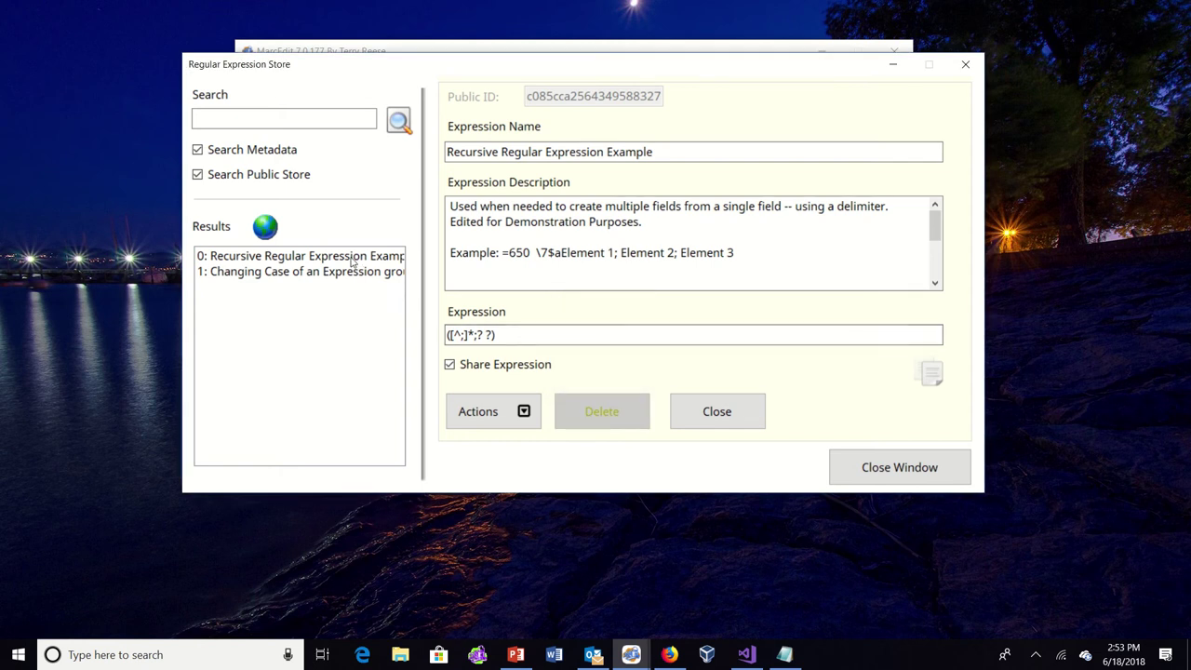
left_click(353, 257)
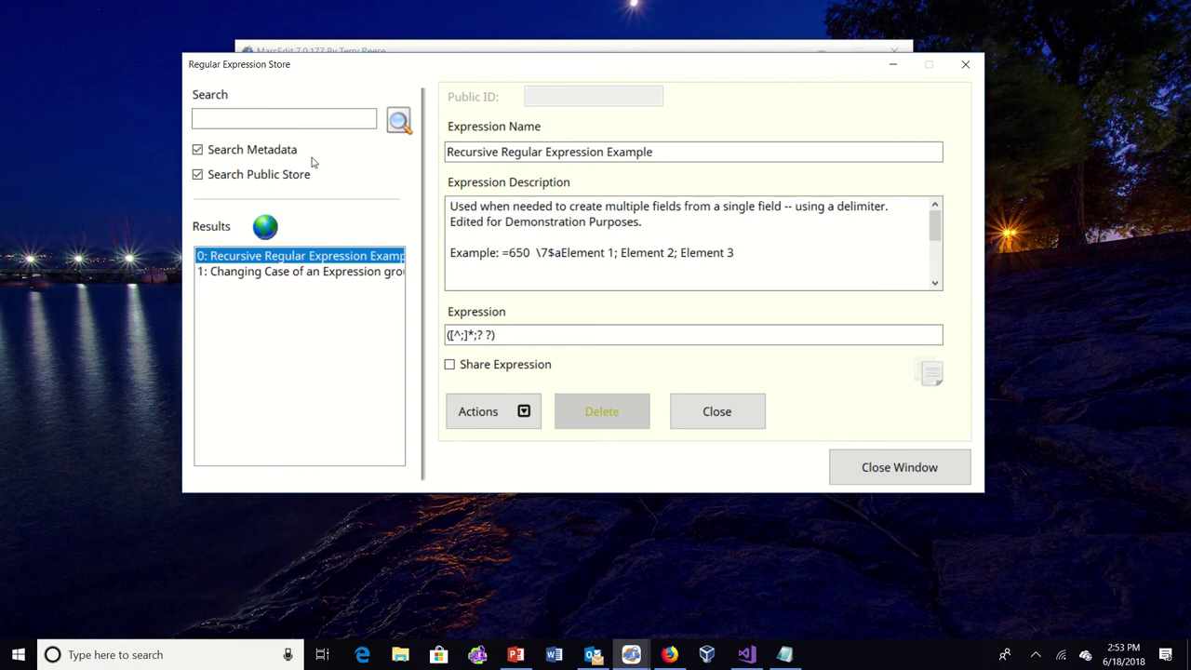
- Search again without the public store and reopen the local Recursive Regular Expression Example
left_click(230, 181)
left_click(398, 122)
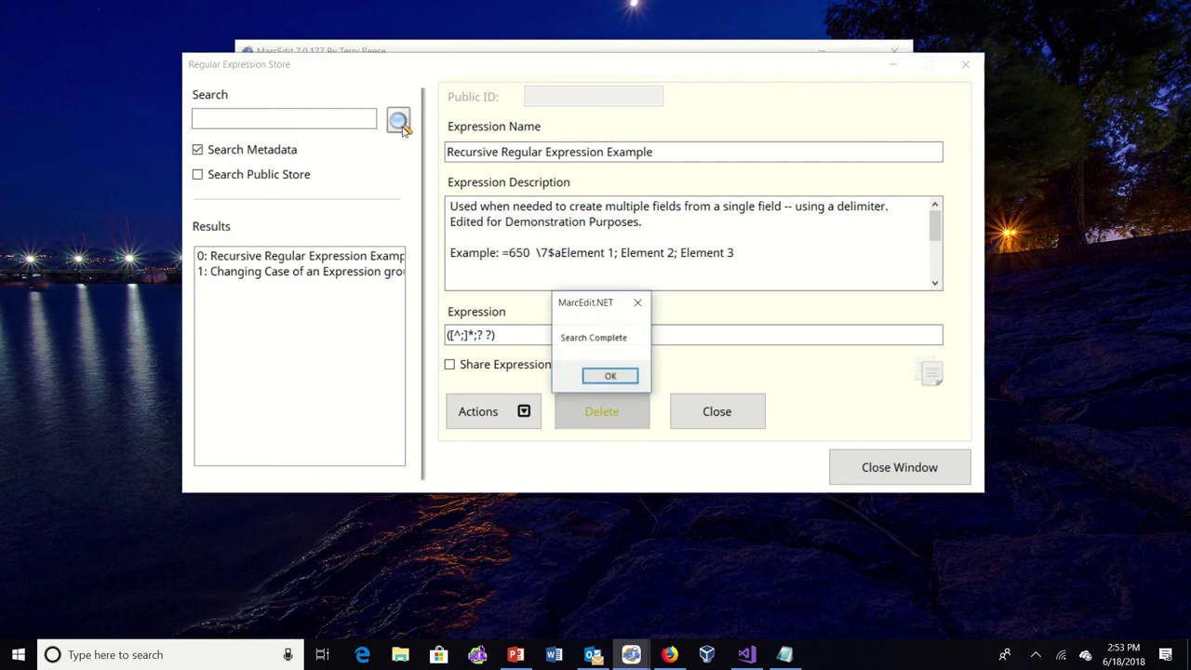
left_click(606, 377)
left_click(341, 258)
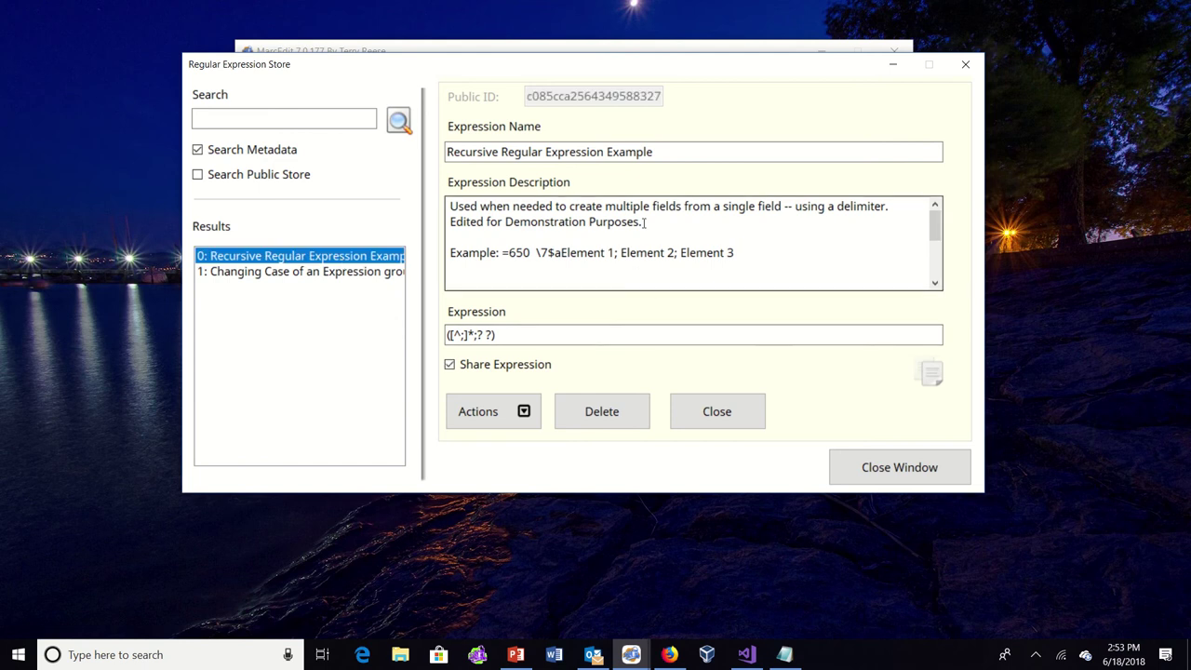
- Delete the "Edited for Demonstration Purposes." line from the expression description and save the expression
left_click_drag(644, 223, 449, 224)
key("BackSpace")
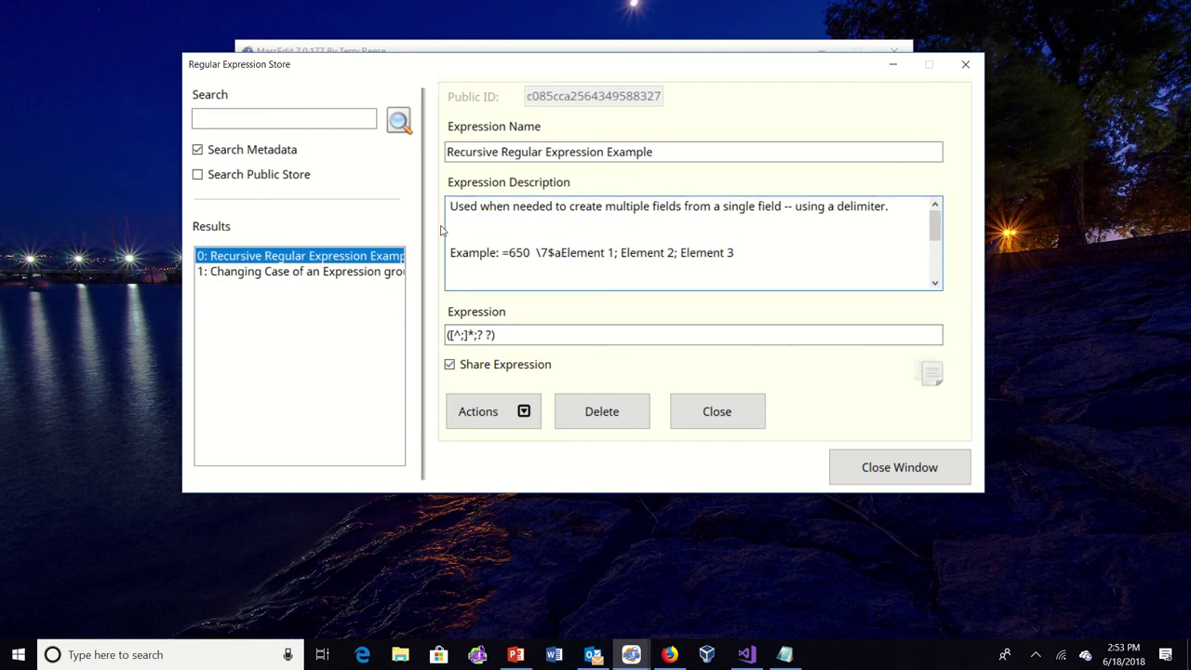
key("BackSpace")
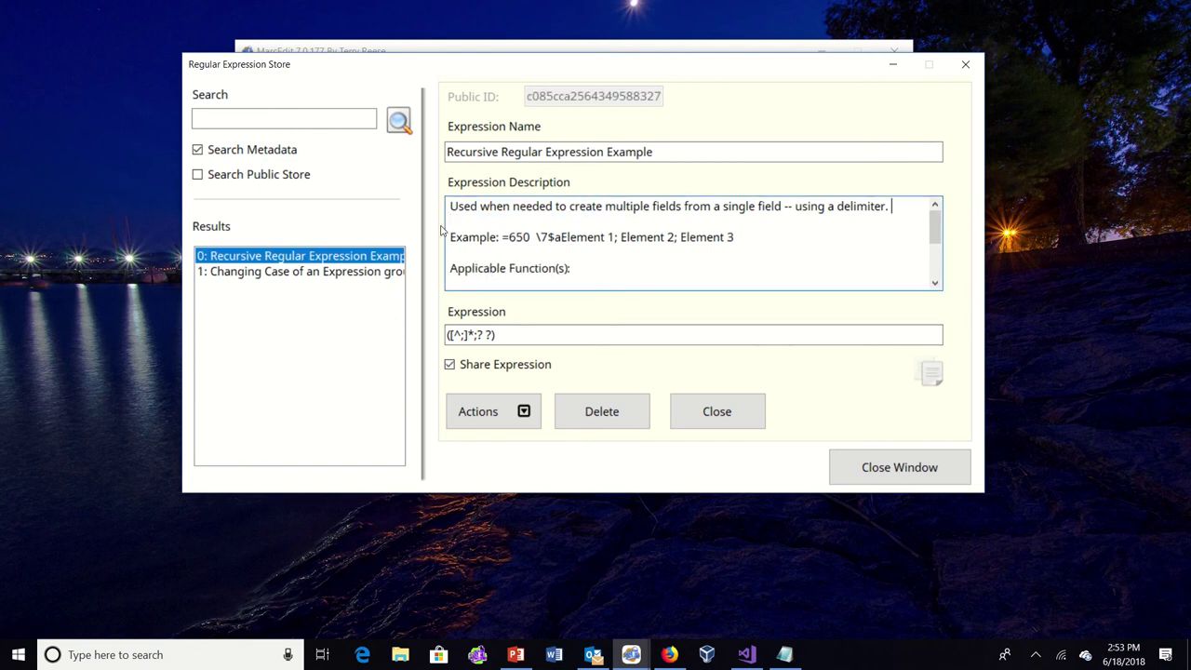
left_click(500, 420)
left_click(516, 462)
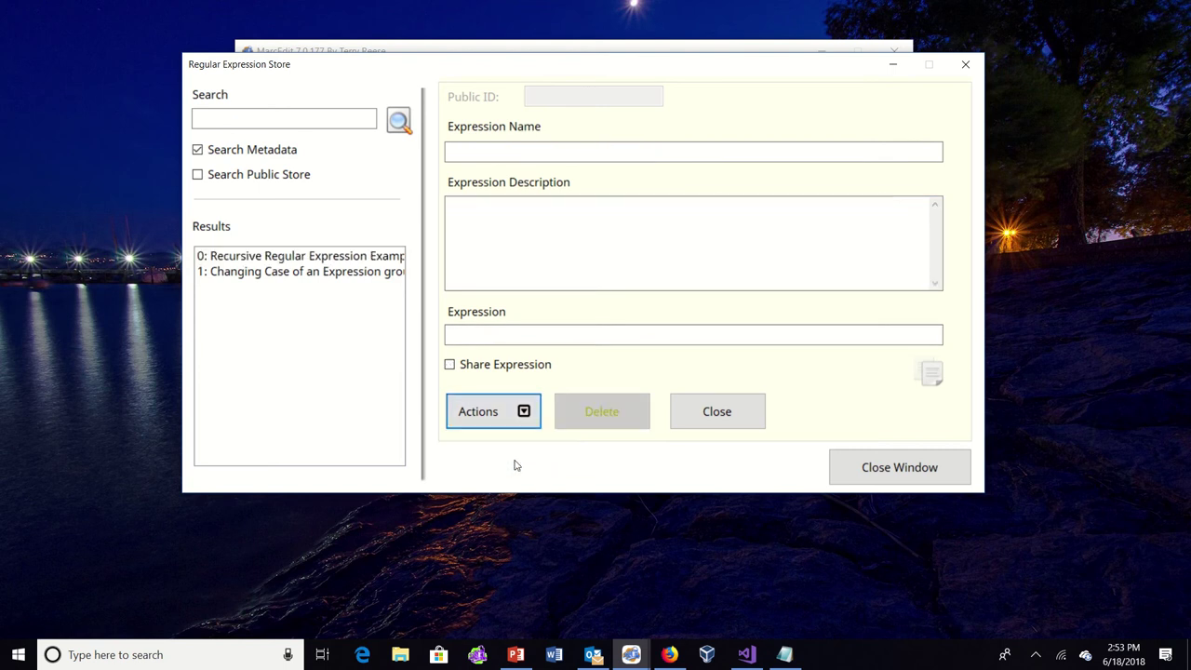
- View the Changing Case of an Expression group entry and close it without saving
left_click(352, 272)
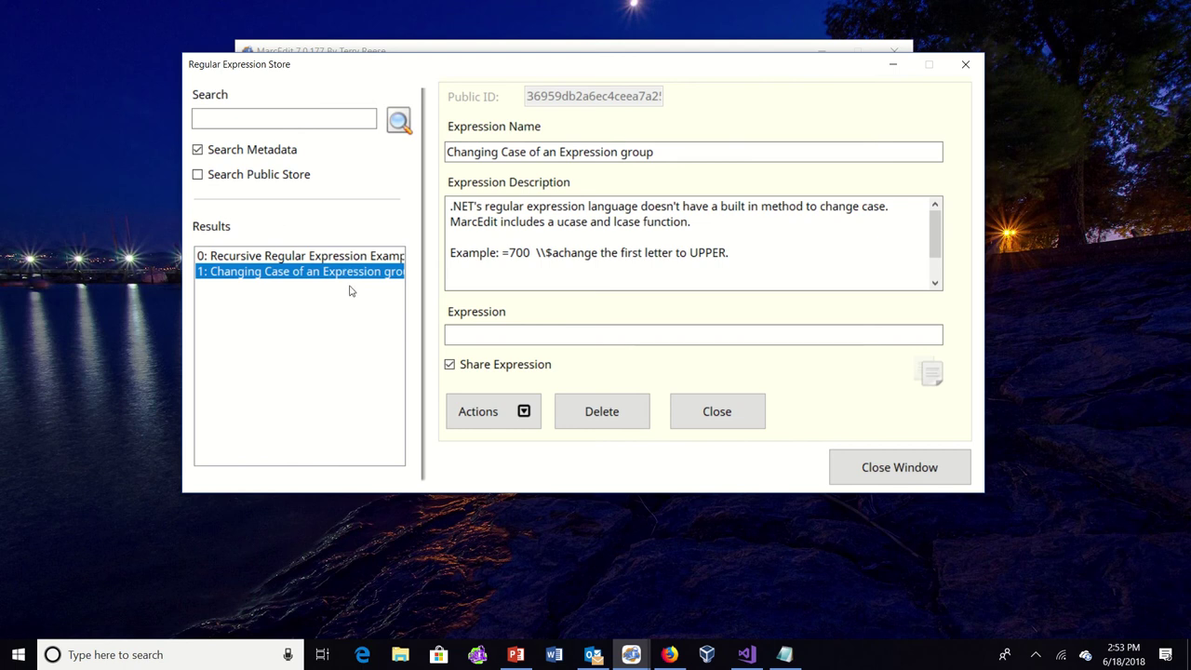
left_click(716, 416)
left_click(713, 381)
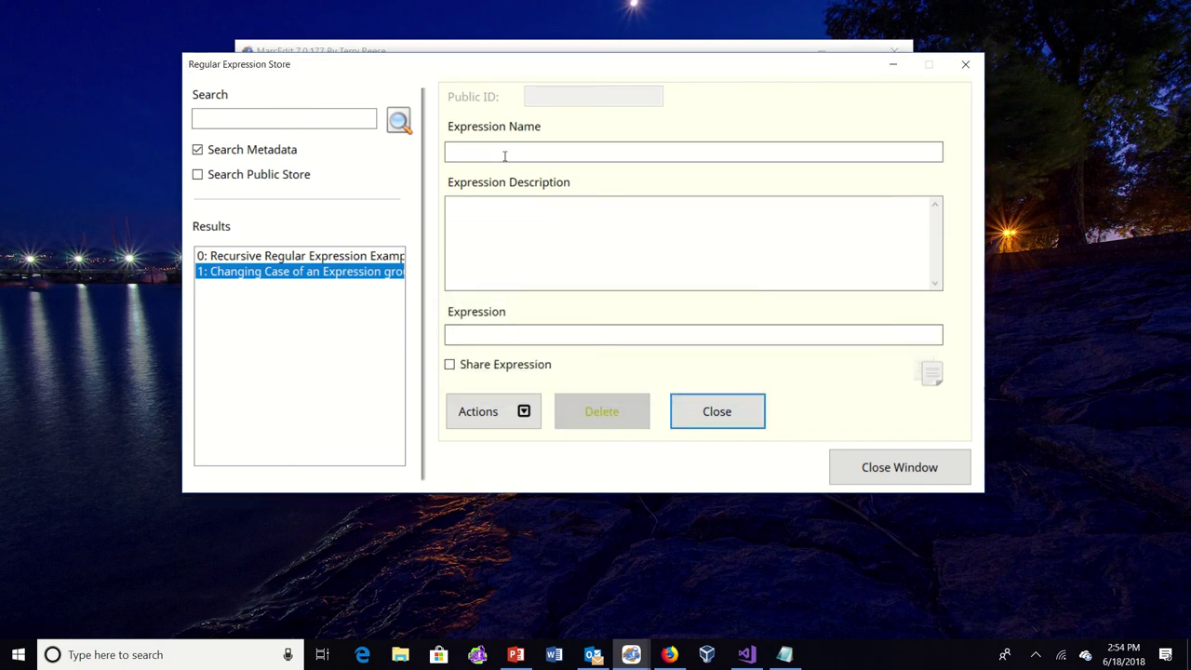
- Copy the title "Using negative assertions within regular expressions" from the Notepad notes into the blank entry's expression name
left_click(786, 654)
left_click(511, 151)
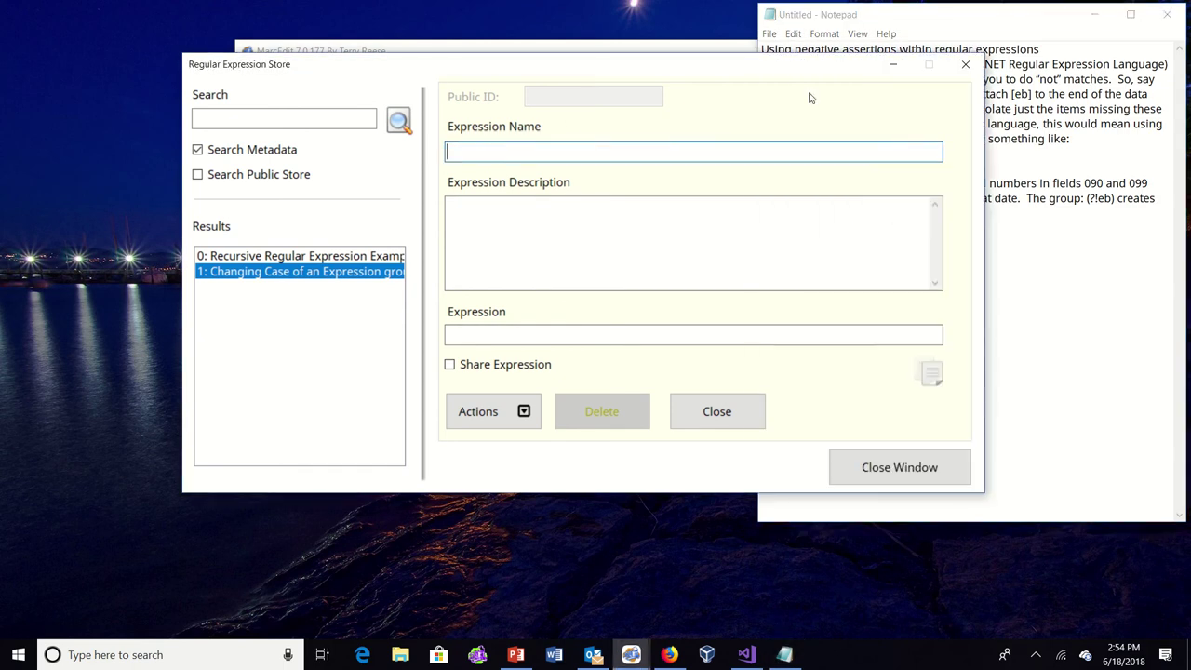
left_click(1095, 59)
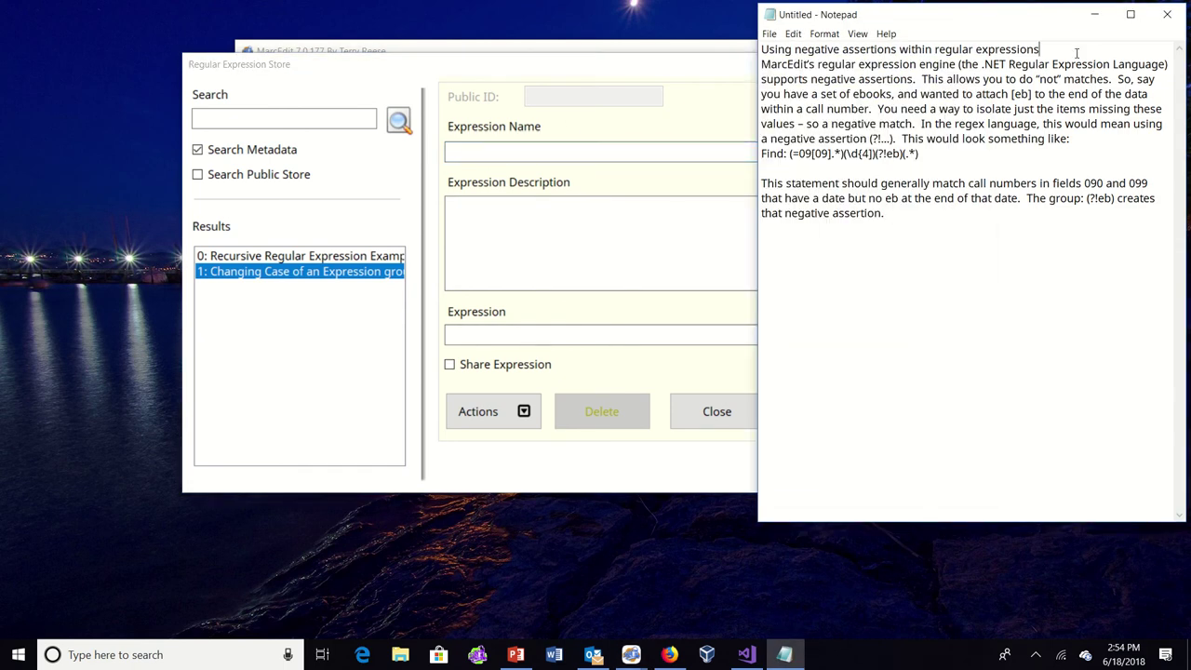
key("shift+Home")
key("ctrl+c")
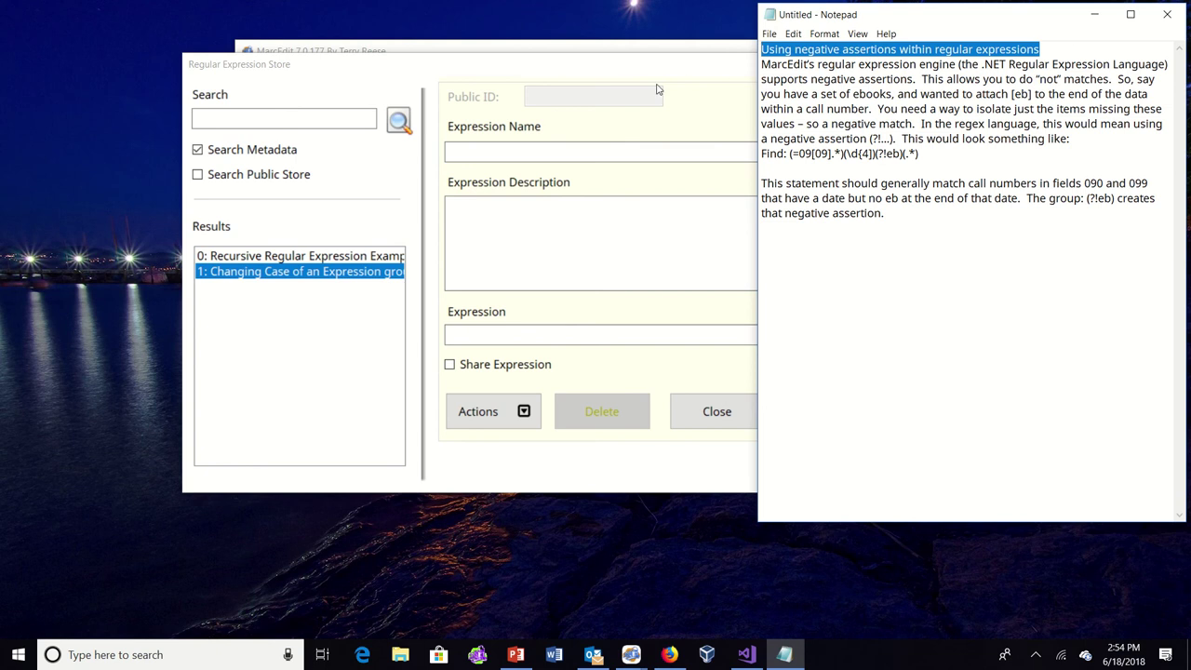
left_click(559, 151)
key("ctrl+v")
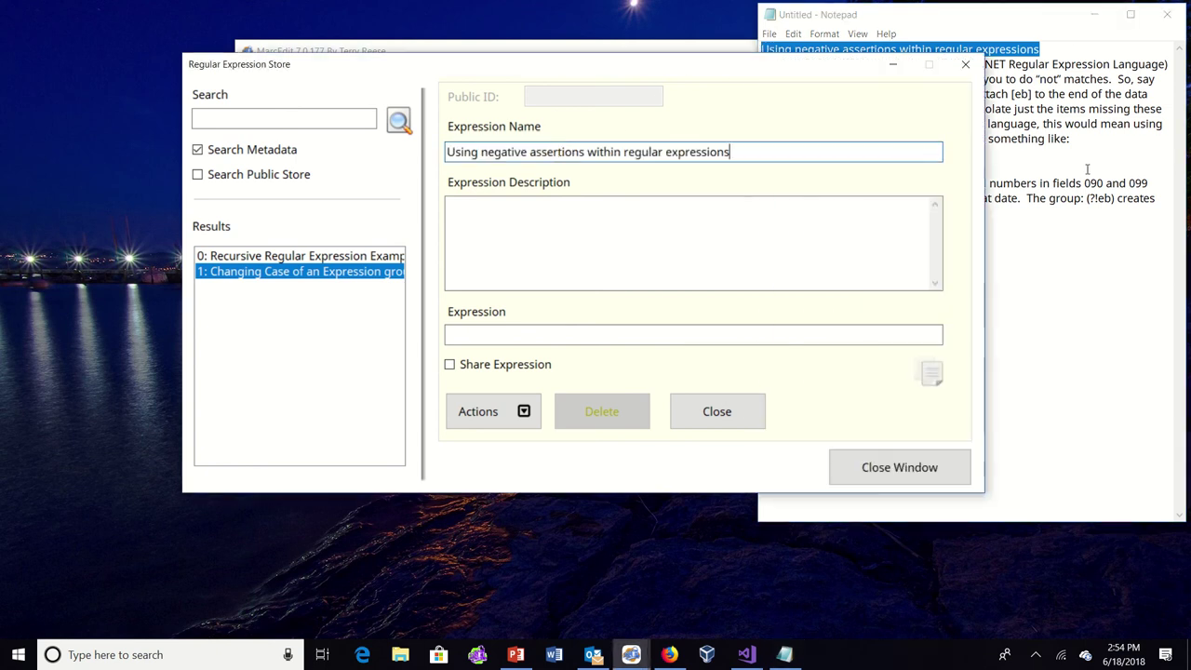
- Copy all the Notepad text below the title line into the new entry's expression description
left_click(1071, 139)
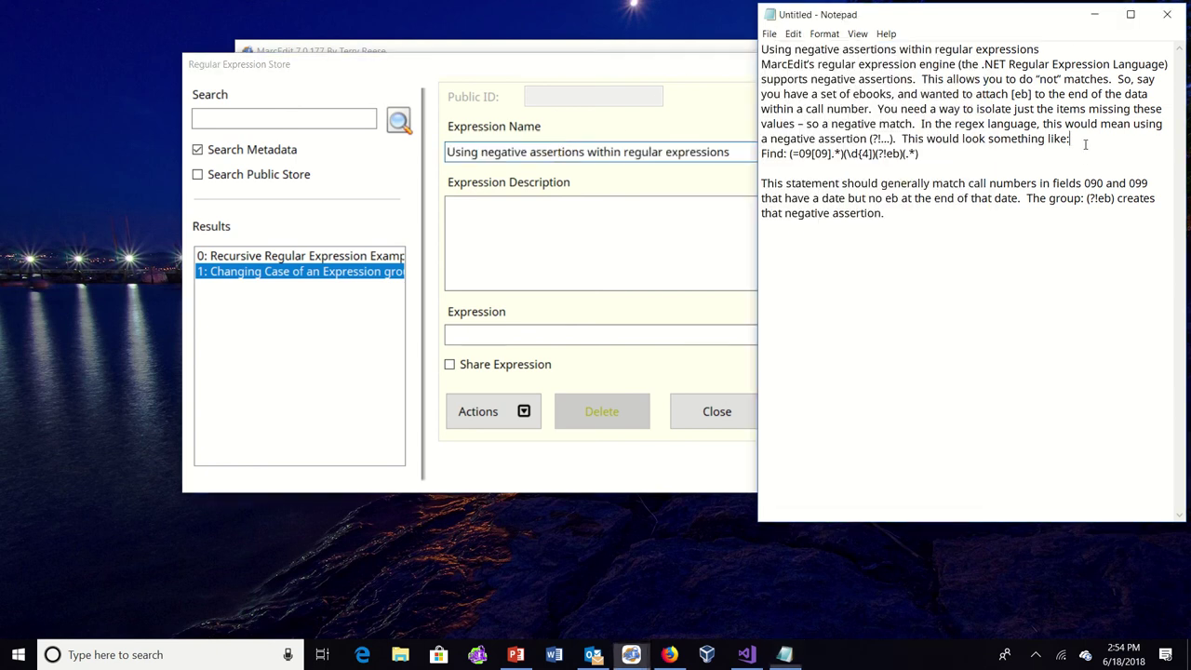
left_click(763, 64)
key("shift+Down")
key("shift+Down")
key("shift+Down")
key("shift+Down")
key("shift+Down")
key("shift+Down")
key("shift+Down")
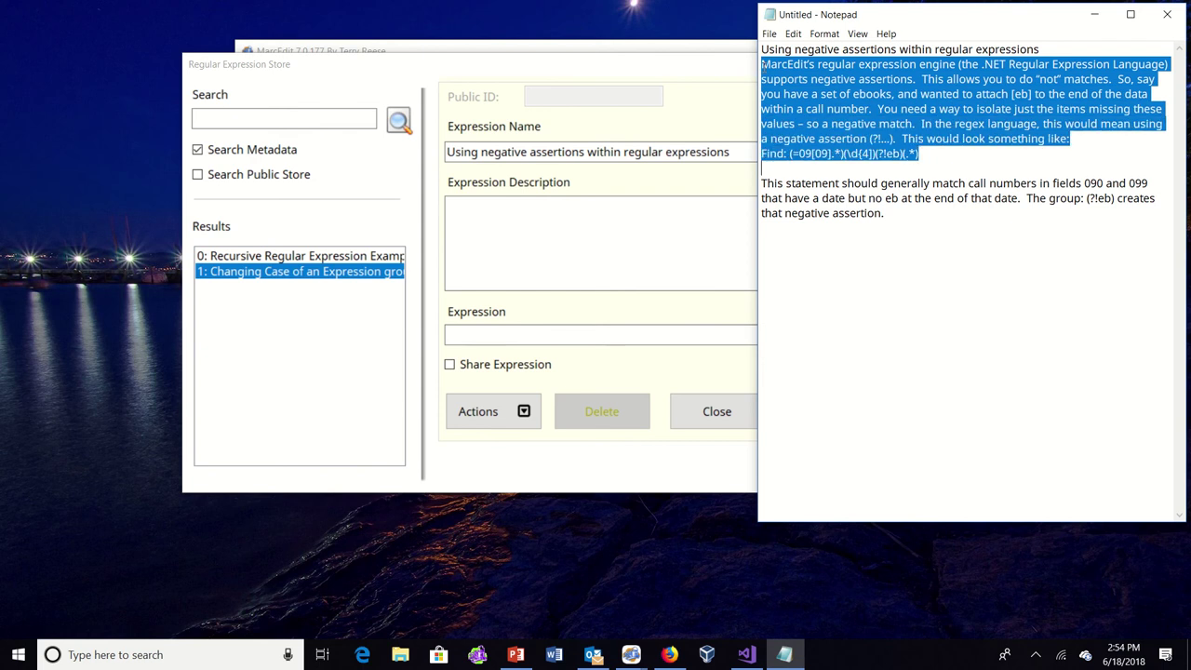
key("shift+Down")
key("shift+Down")
key("shift+Down")
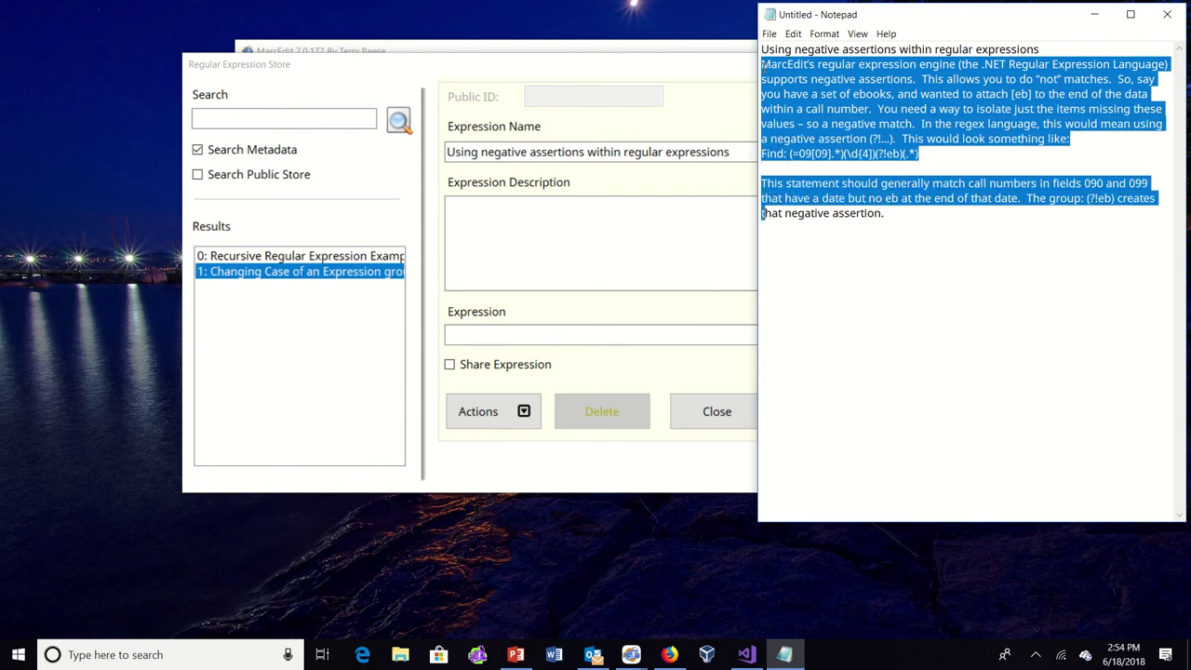
key("shift+Down")
key("ctrl+c")
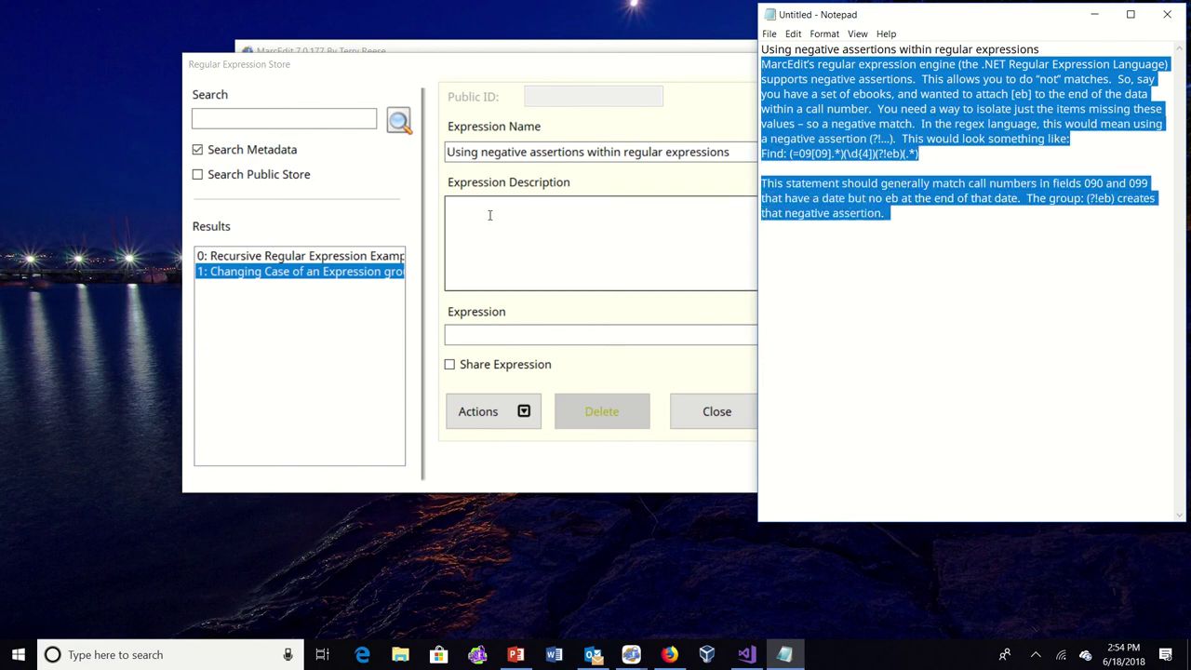
left_click(488, 213)
key("ctrl+v")
- Copy (=09[09].*)(\d{4})(?!eb)(.*) from the description's Find line into the new entry's expression field
left_click(630, 224)
key("shift+Left")
key("shift+Left")
key("shift+Left")
key("shift+Left")
key("shift+Left")
key("shift+Left")
key("shift+Left")
key("shift+Left")
key("shift+Left")
key("shift+Left")
key("shift+Left")
key("shift+Left")
key("shift+Left")
key("shift+Left")
key("shift+Left")
key("shift+Left")
key("shift+Left")
key("shift+Left")
key("shift+Left")
key("shift+Left")
key("shift+Left")
key("shift+Left")
key("shift+Left")
key("shift+Left")
key("shift+Left")
key("shift+Left")
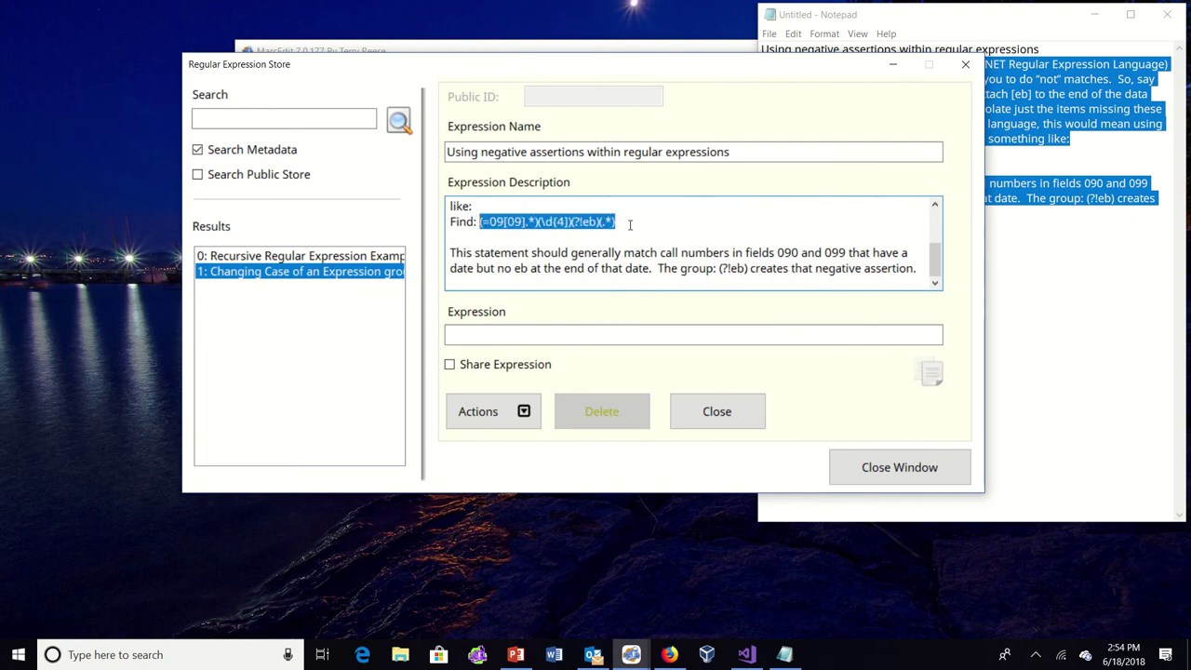
left_click(498, 336)
key("ctrl+v")
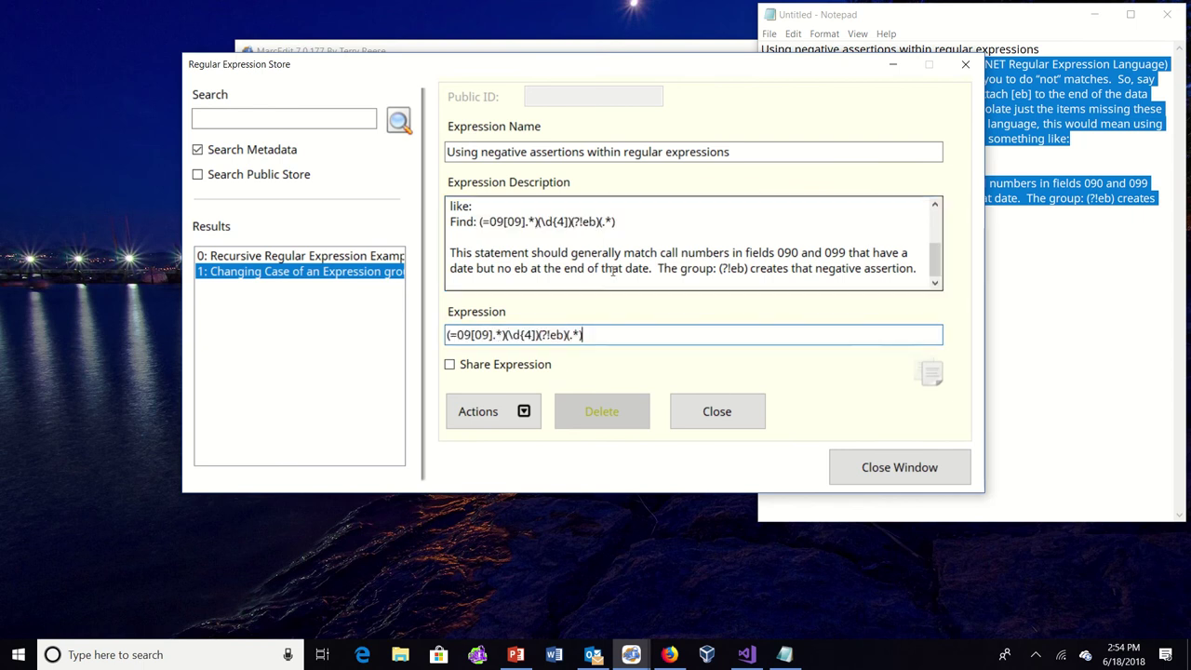
- Append the heading "Applicable Function(s):" below the last paragraph of the expression description
left_click(921, 268)
key("Return")
key("Return")
type("Usage")
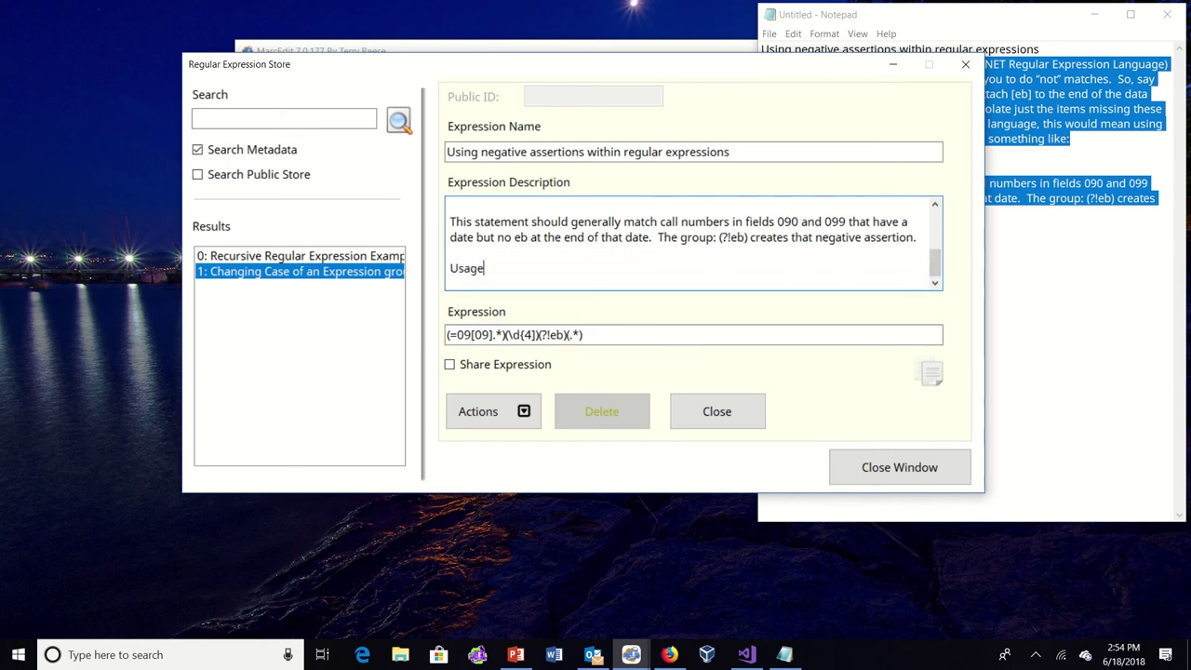
key("BackSpace")
key("BackSpace")
key("BackSpace")
key("BackSpace")
type("F")
key("BackSpace")
type("Application")
key("BackSpace")
key("BackSpace")
key("BackSpace")
key("BackSpace")
type("cable Functio")
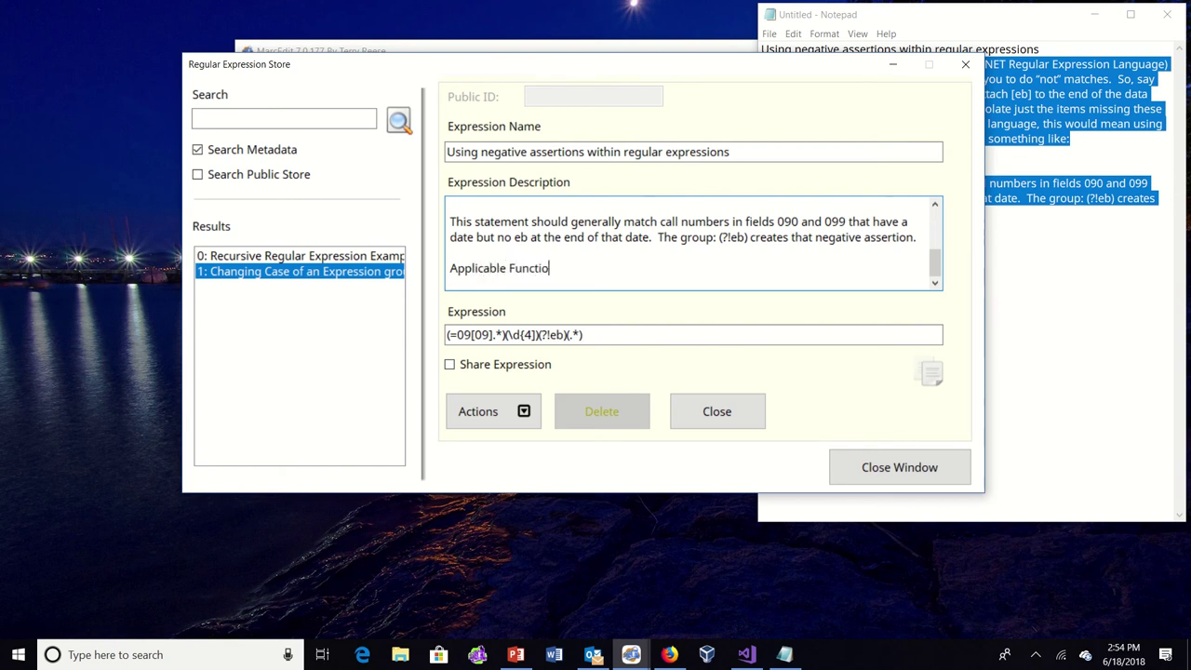
type("n(s):")
- List "Find; Replace; Delete; Edit Subfield" under the Applicable Function(s) heading in the expression description
key("Return")
type("Find")
key("BackSpace")
type("; Find")
key("BackSpace")
key("BackSpace")
key("BackSpace")
key("BackSpace")
type("Replace")
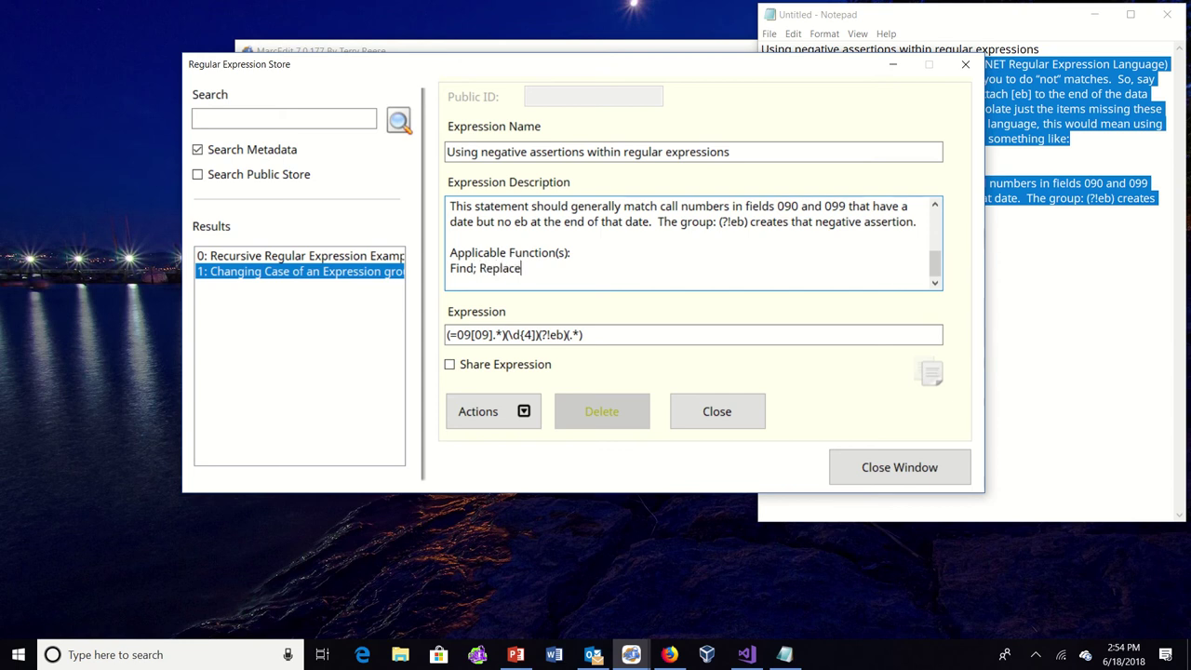
type("; Delete; Edit Subfield")
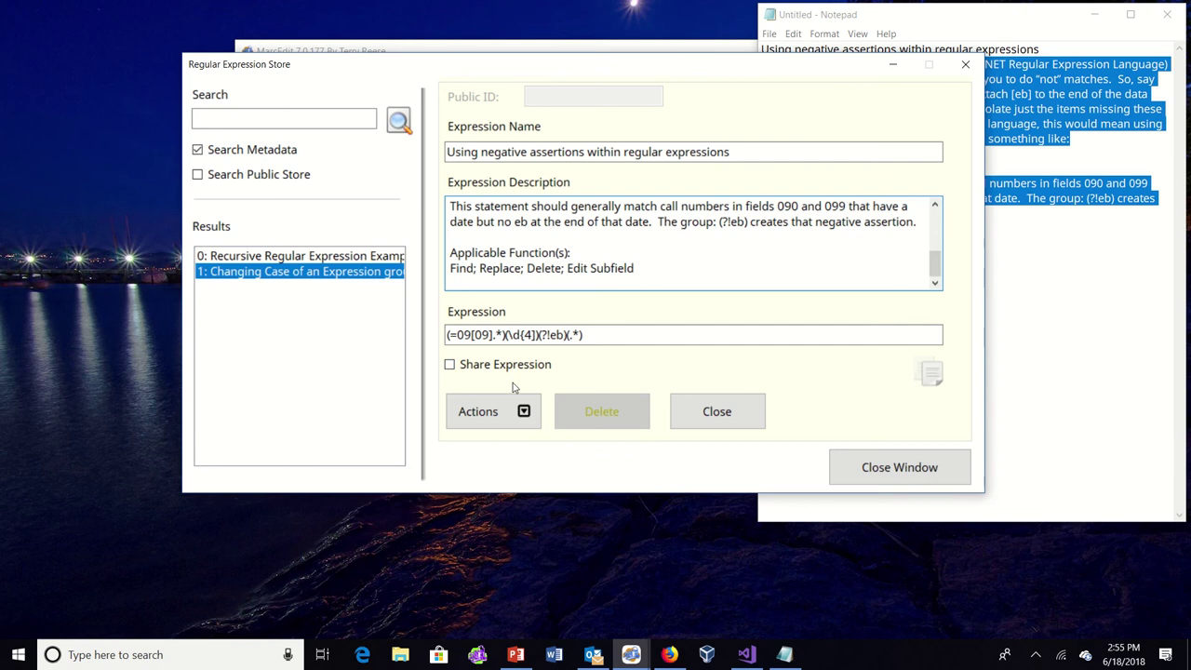
- Try to save the filled-in expression entry
left_click(523, 412)
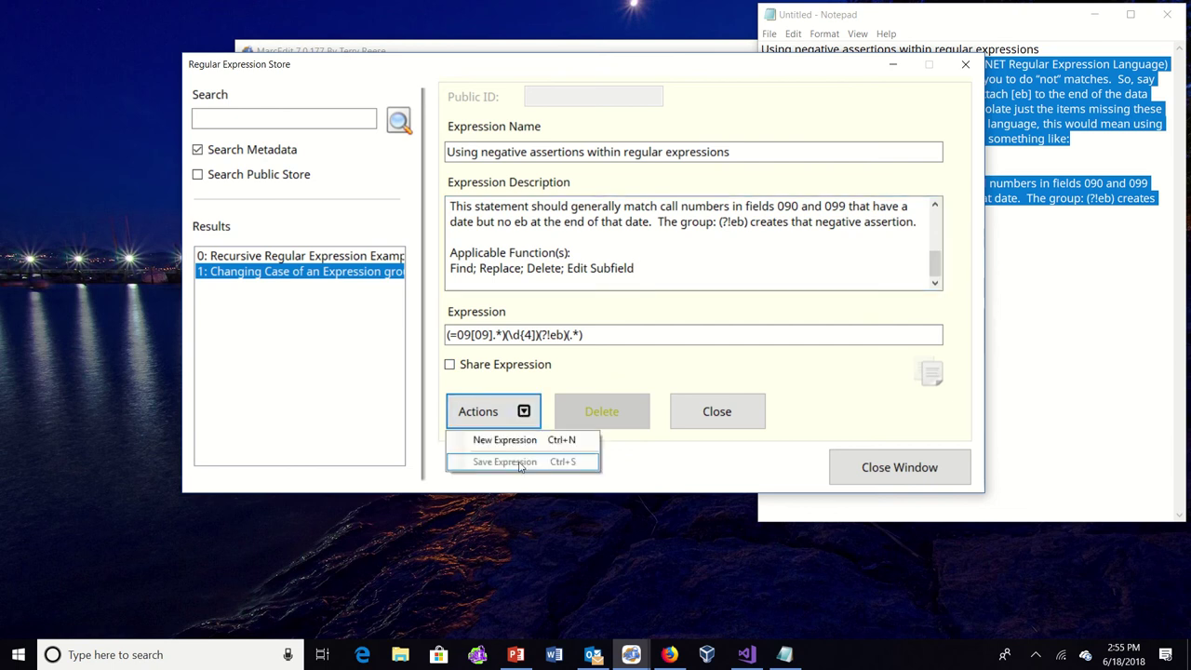
left_click(642, 378)
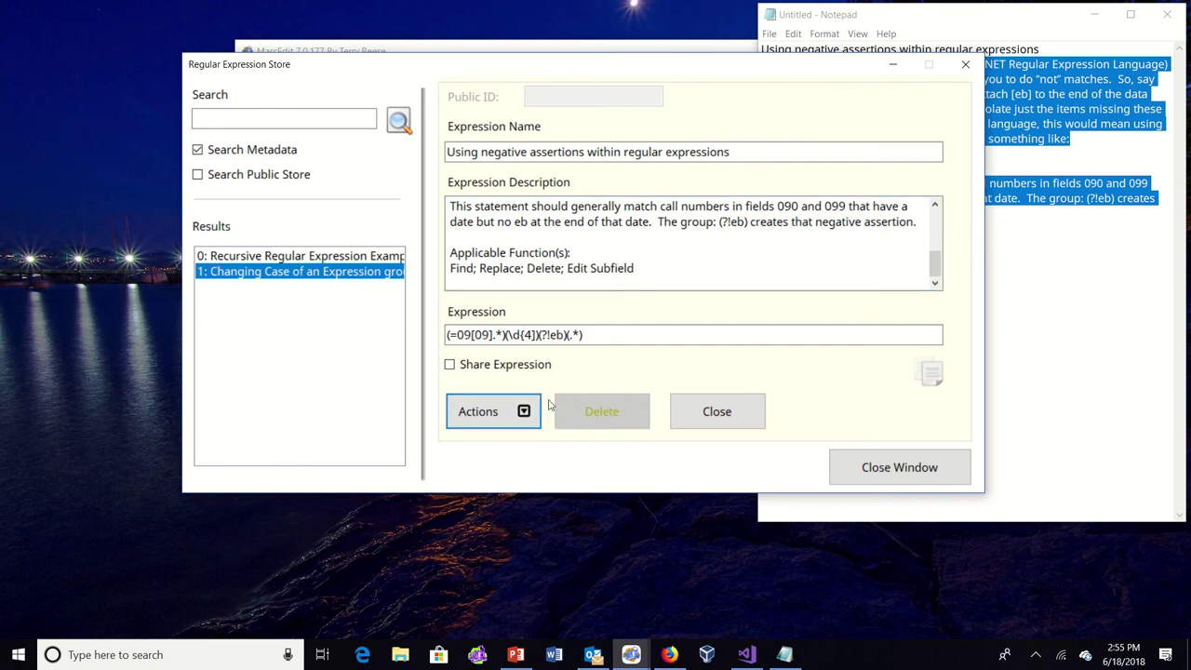
left_click(523, 412)
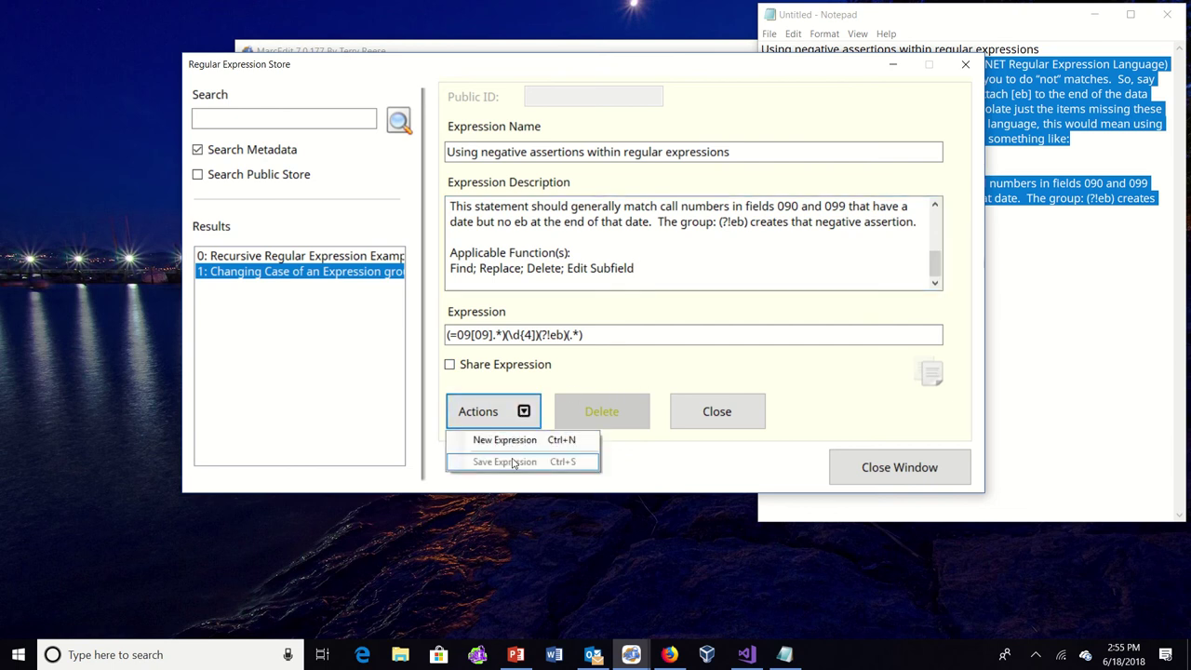
left_click(767, 377)
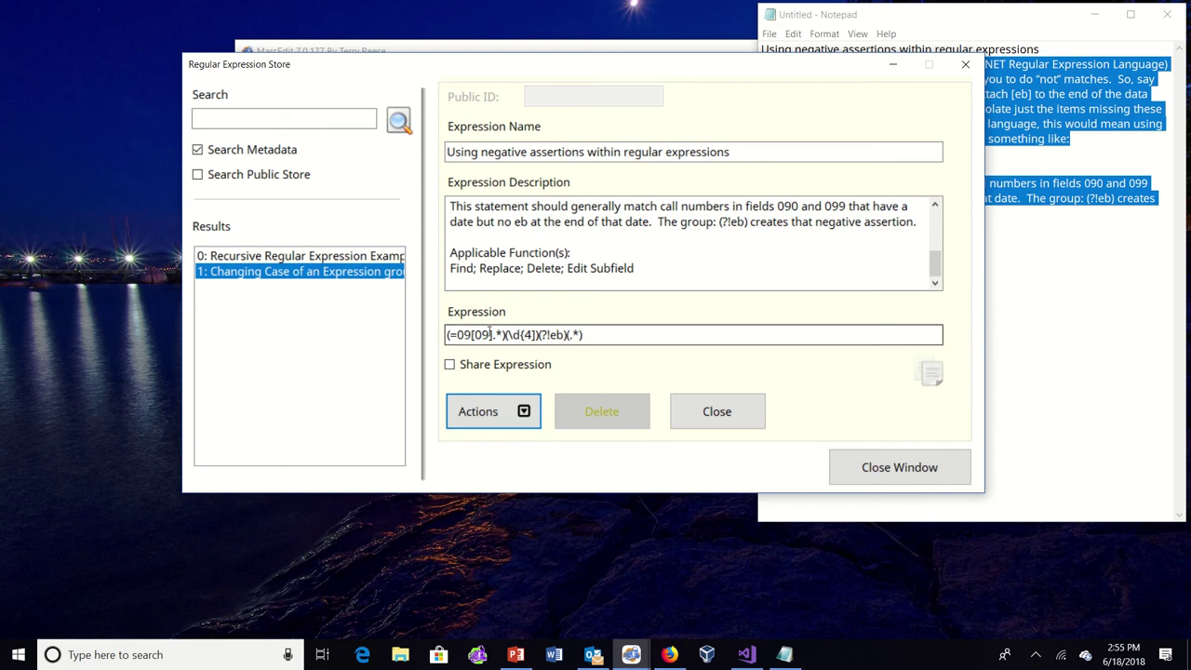
- Start a new blank expression and copy the Notepad title "Using negative assertions within regular expressions" into its expression name
left_click(518, 418)
left_click(515, 442)
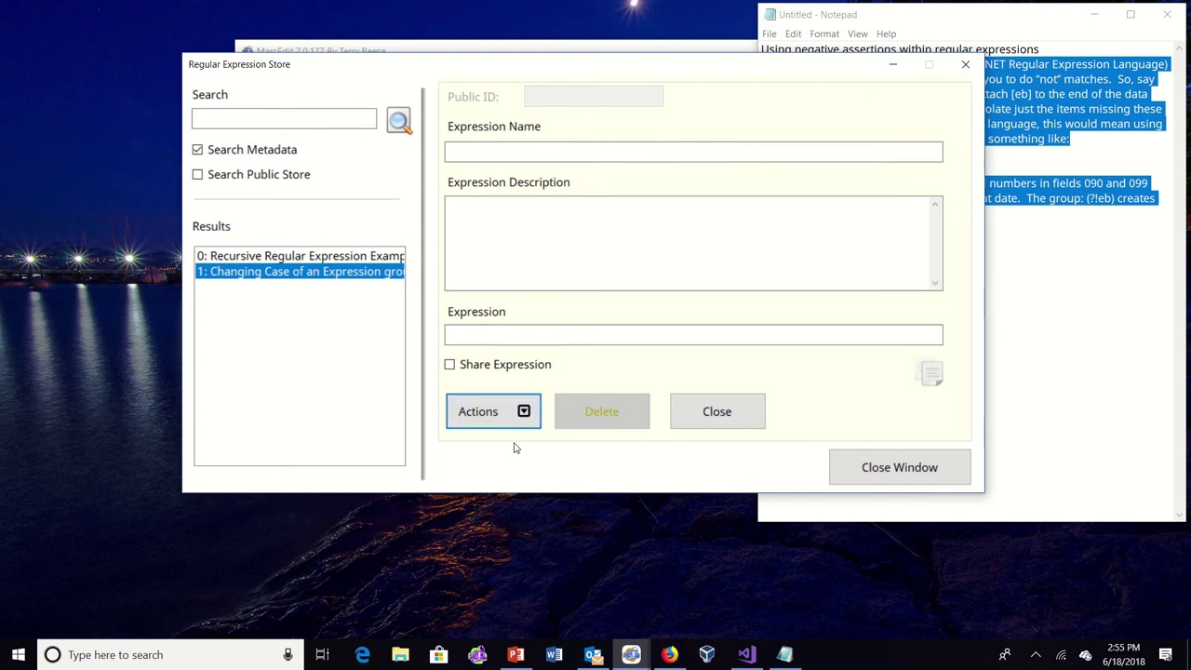
left_click(1101, 96)
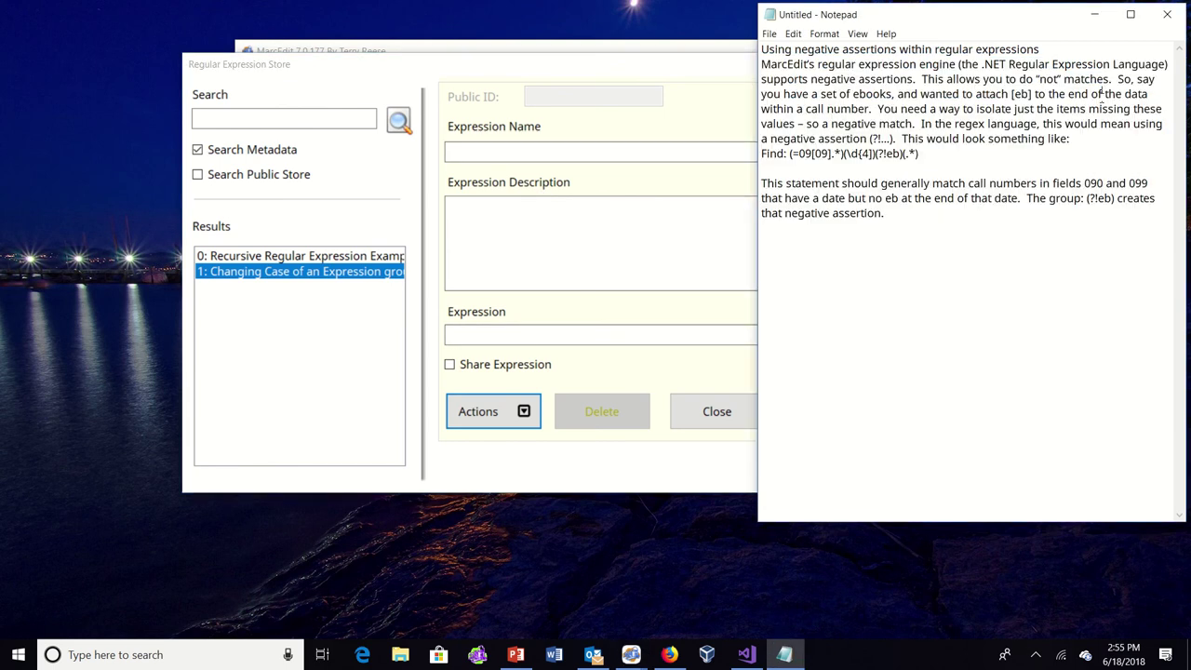
key("shift+Home")
key("ctrl+c")
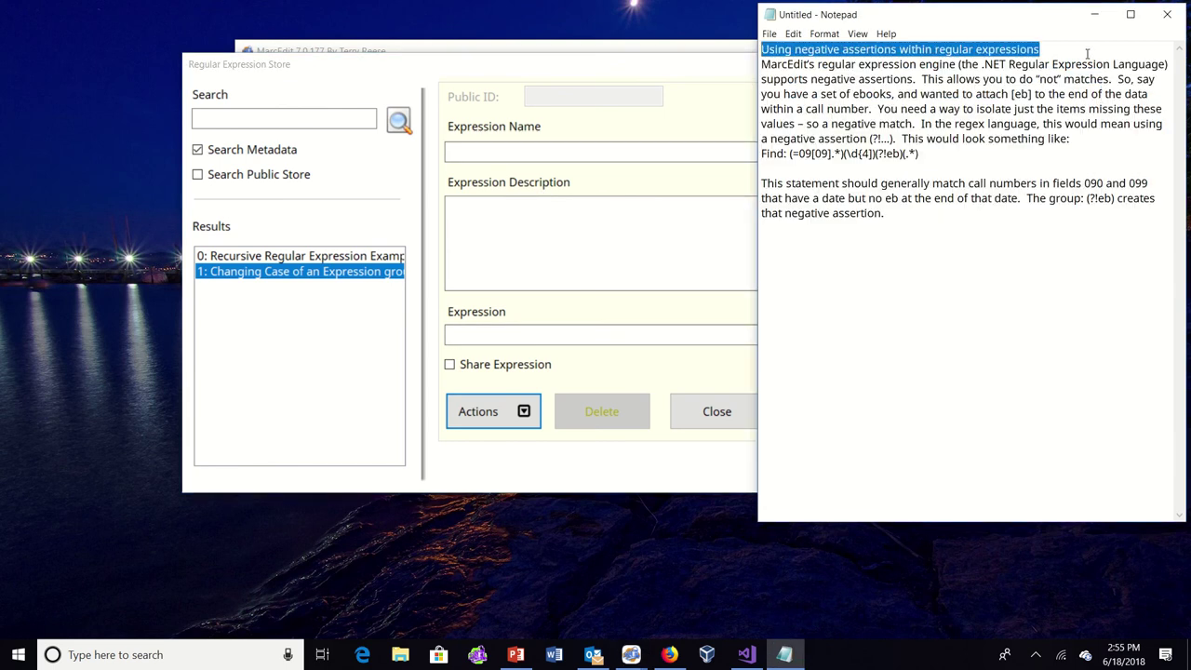
left_click(643, 152)
key("ctrl+v")
- Copy all the Notepad text below the title line into the blank expression description
left_click(1047, 156)
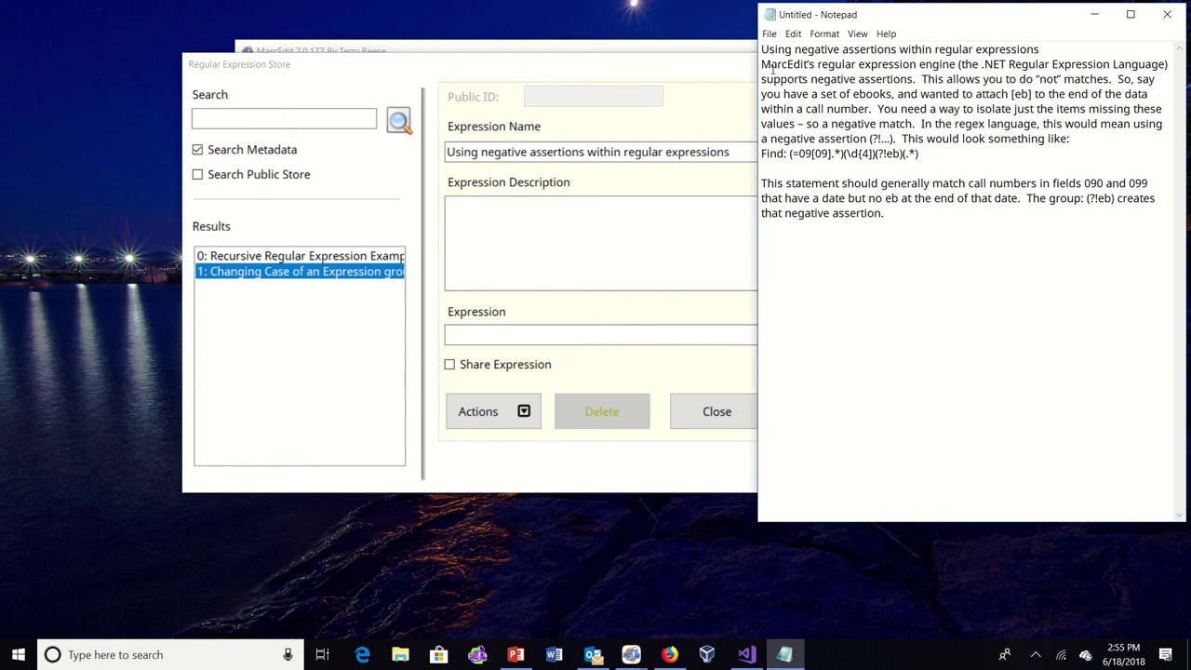
left_click_drag(761, 63, 892, 214)
key("ctrl+c")
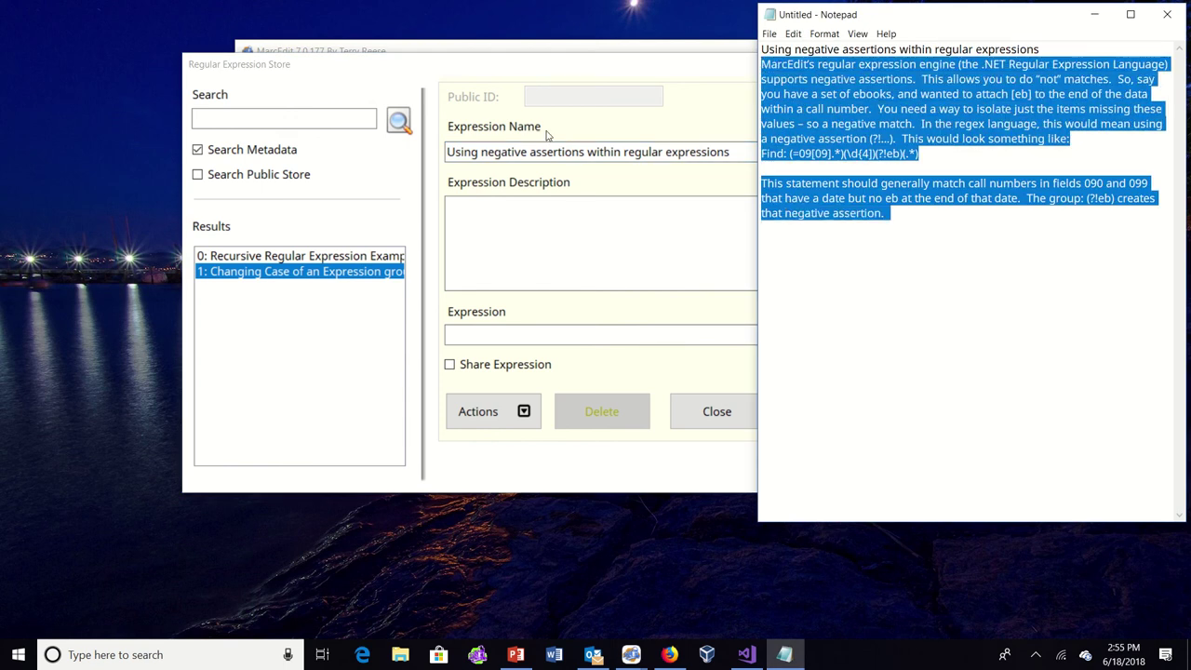
left_click(497, 229)
key("ctrl+v")
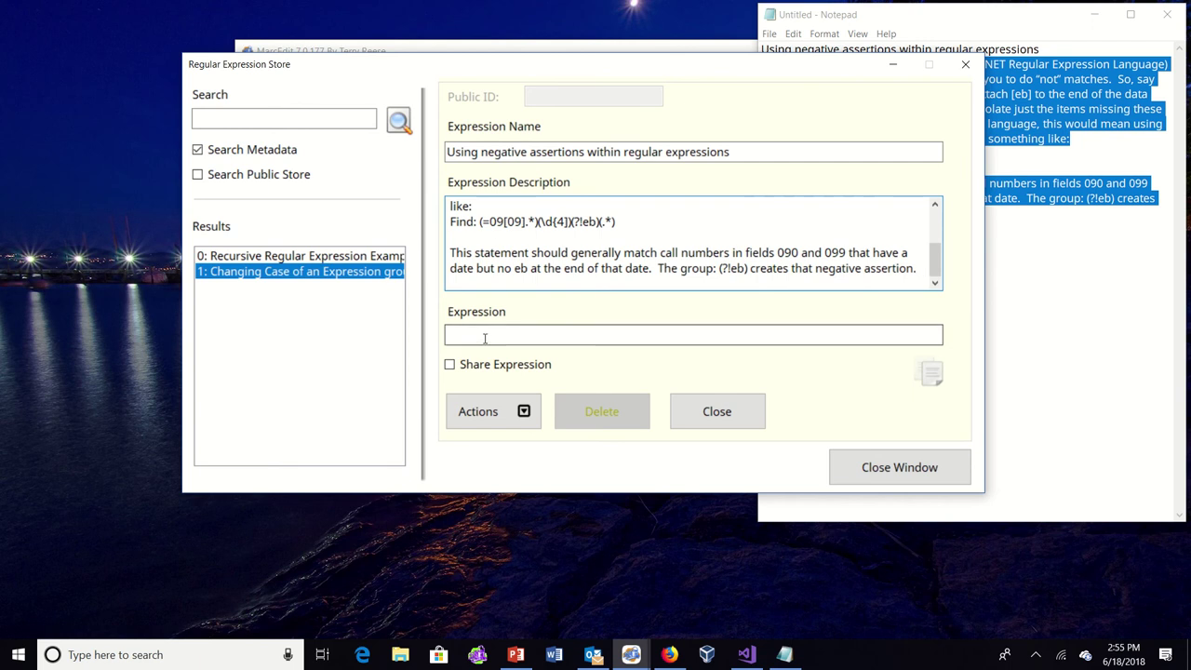
- Copy the pattern (=09[09].*)(\d{4})(?!eb)(.*) from the description's Find line into the empty expression field
left_click(629, 230, "shift")
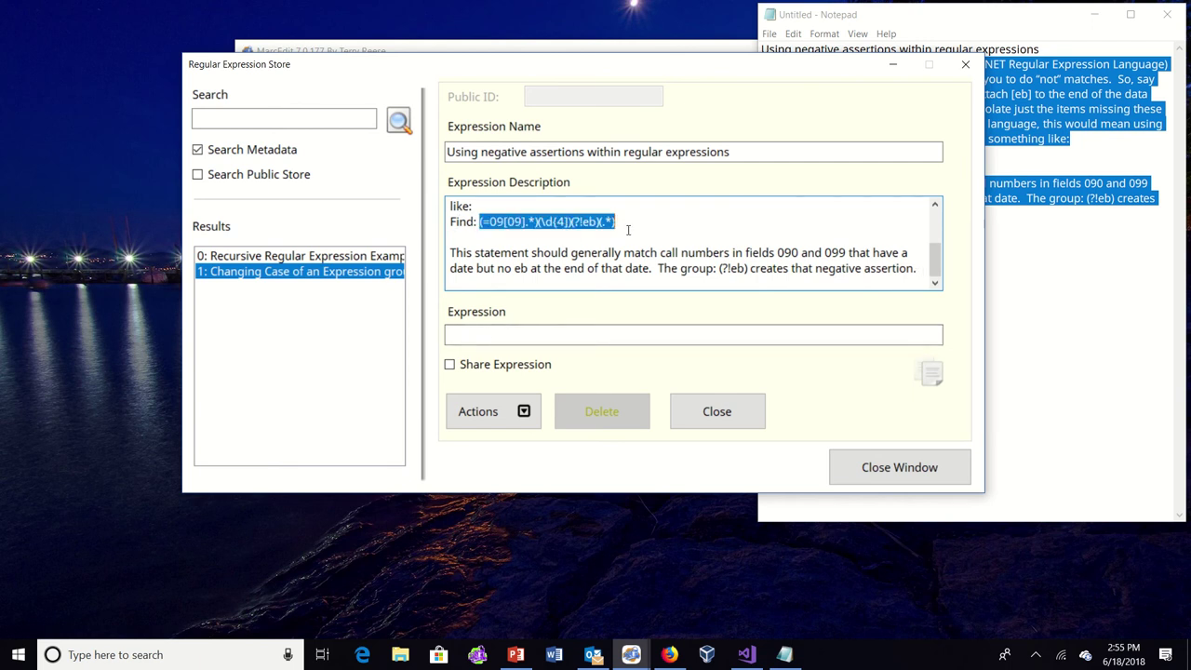
key("ctrl+c")
left_click(567, 334)
key("ctrl+v")
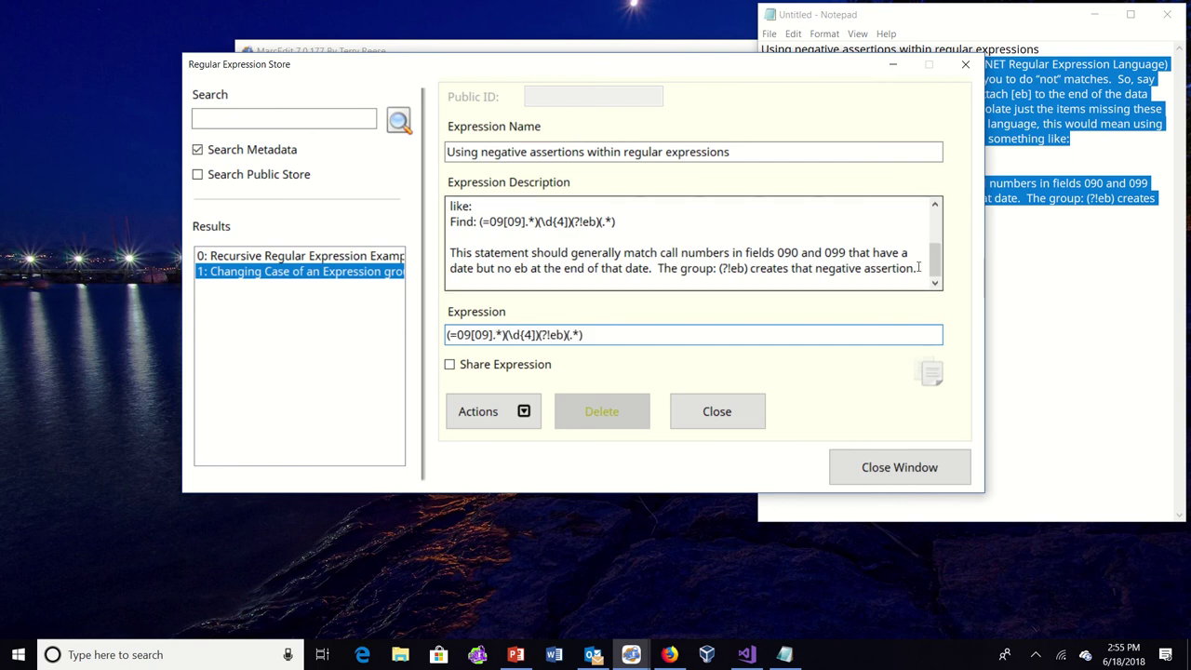
- Add the heading "Applicable Function(s):" after a blank line at the end of the description
left_click(922, 268)
key("Return")
key("Return")
type("App")
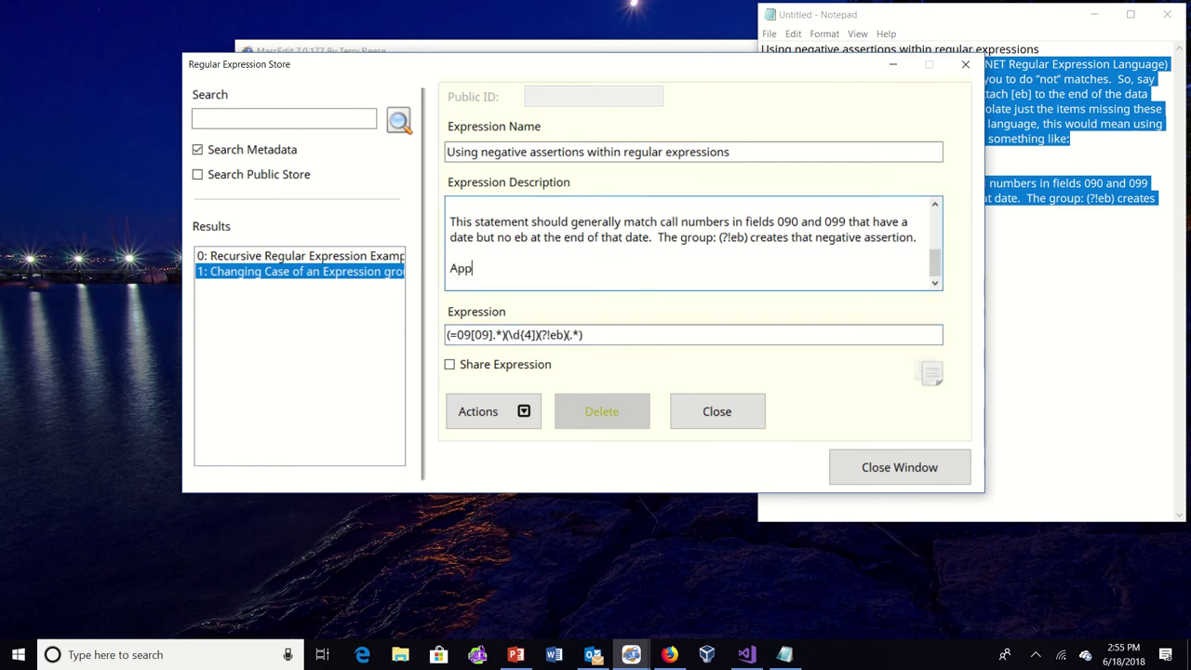
type("licable Function(")
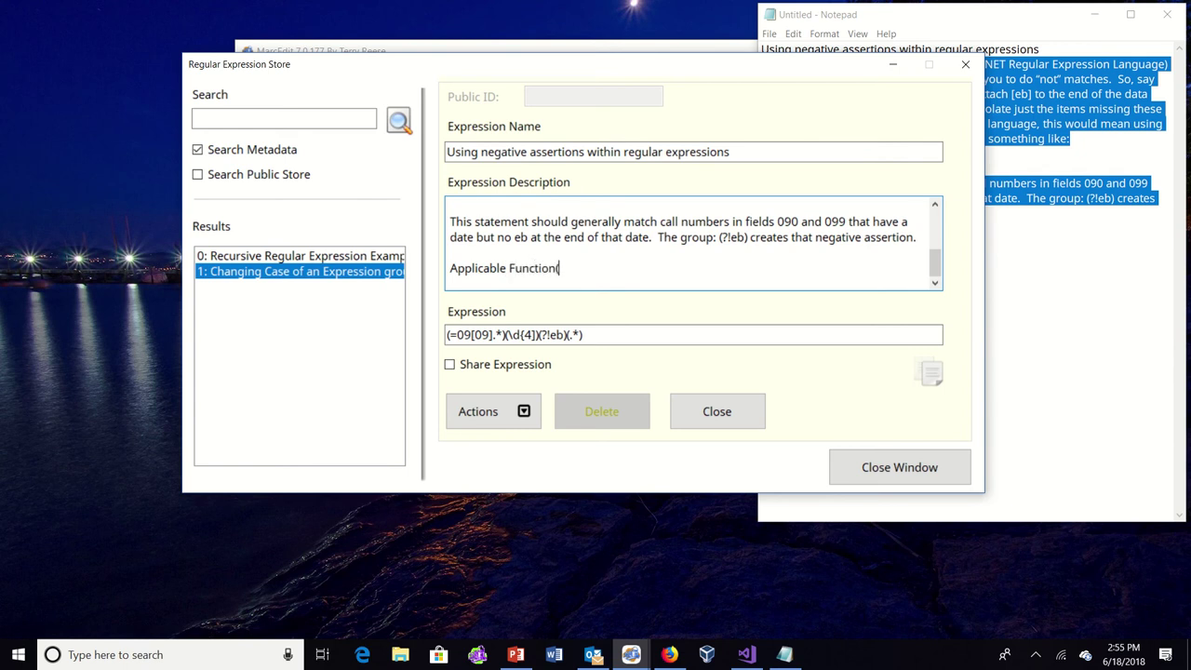
type("s):")
- Enter "Find, Replace, Delete, Edit Subfield" on the line below the Applicable Function(s) heading
key("Return")
type("Find, Replace, Add")
key("BackSpace")
key("BackSpace")
key("BackSpace")
type("Delete")
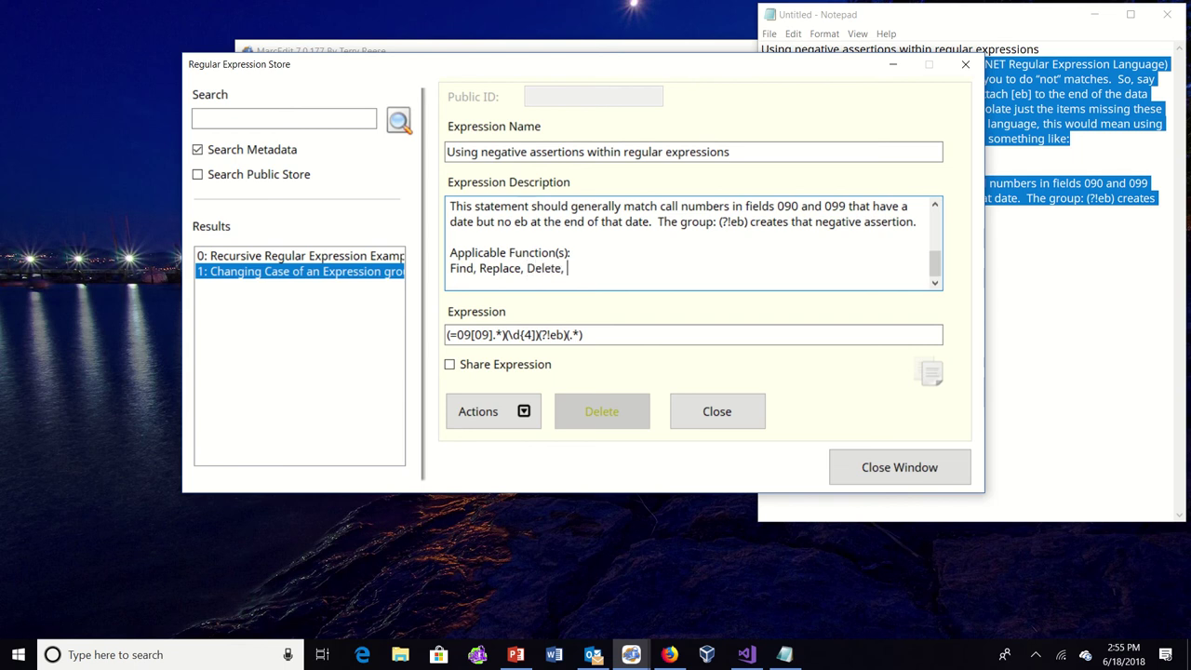
type(", Edit Subfiled")
key("BackSpace")
key("BackSpace")
key("BackSpace")
type("eld")
- Save the new expression and open its entry, Using negative assertions within regular expressions, from the results
left_click(524, 412)
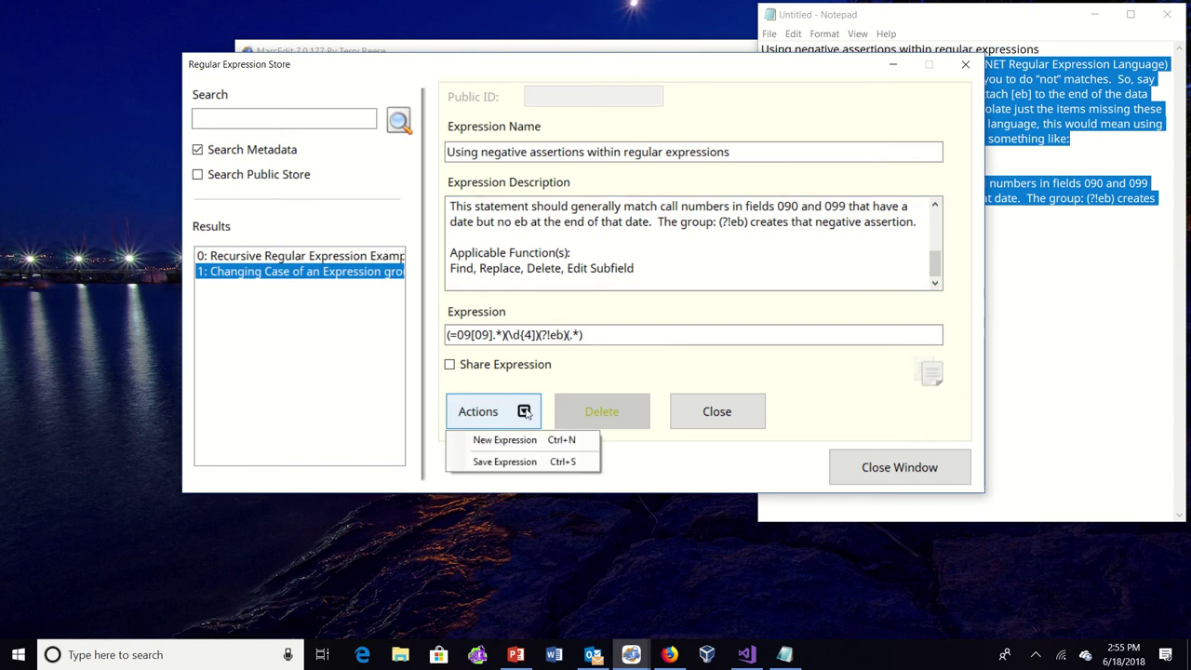
left_click(506, 462)
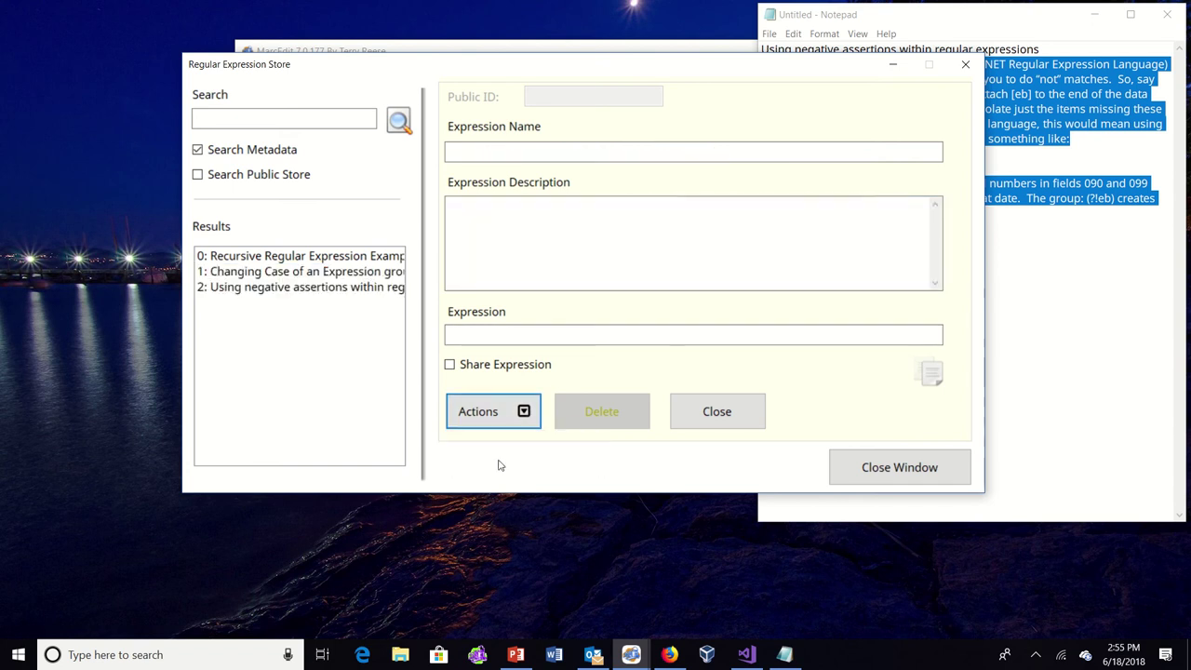
left_click(266, 290)
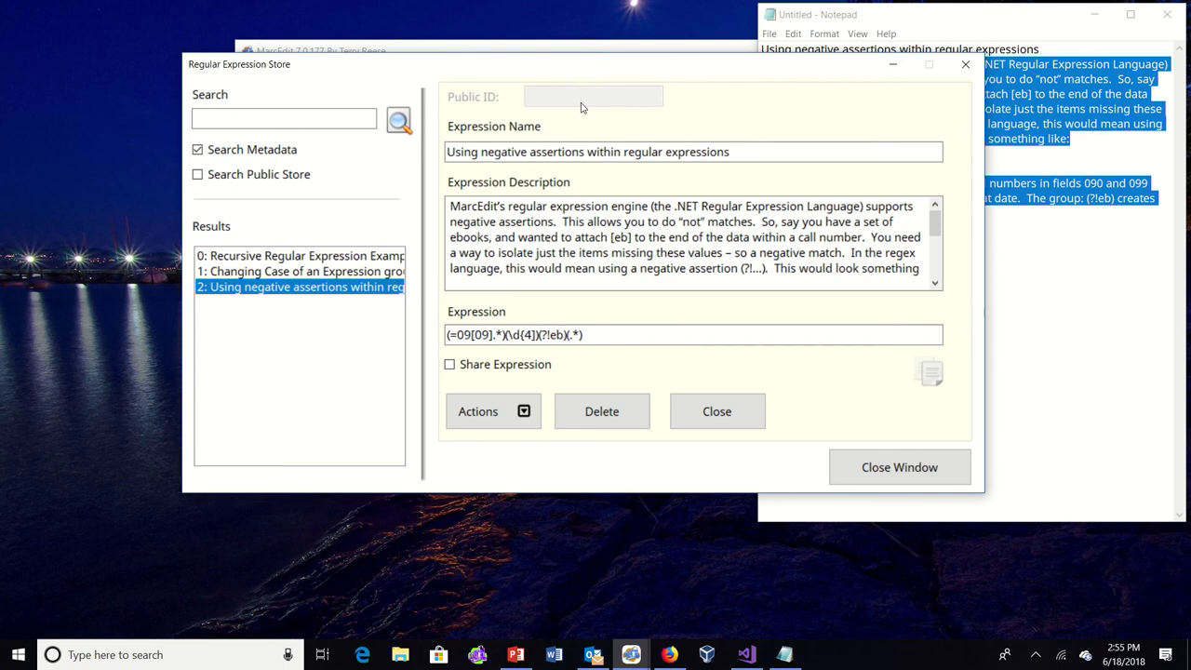
- Run a blank search with the public store included, and repeat it with only the local store
left_click(277, 179)
left_click(400, 123)
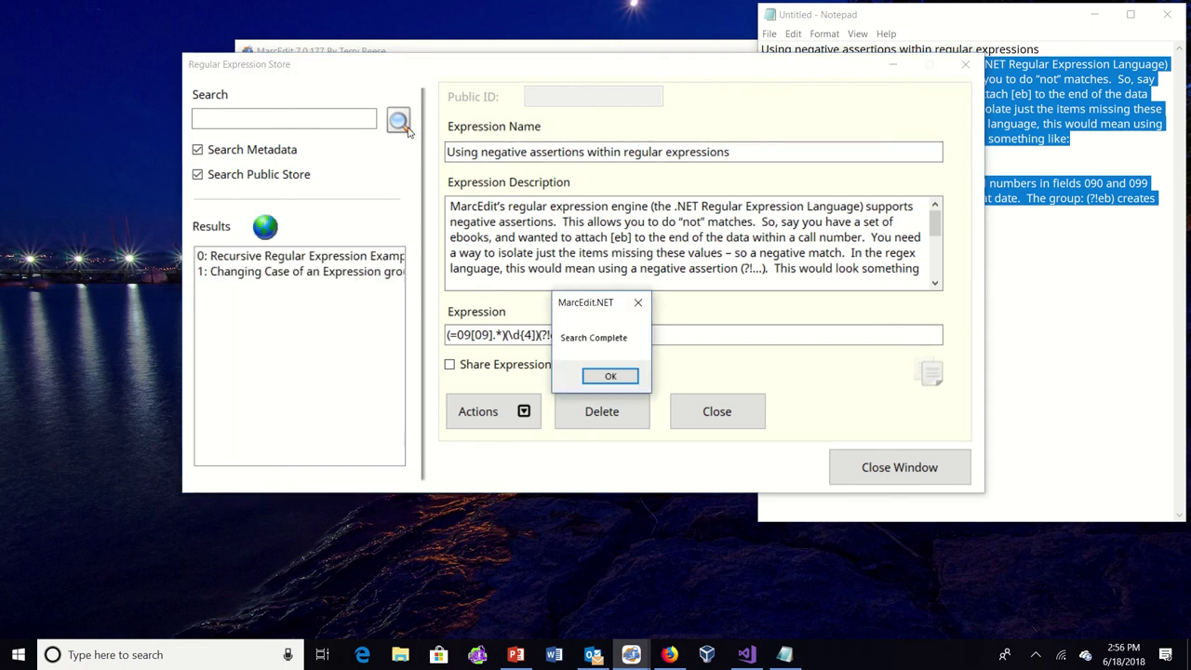
left_click(610, 376)
left_click(283, 178)
left_click(398, 123)
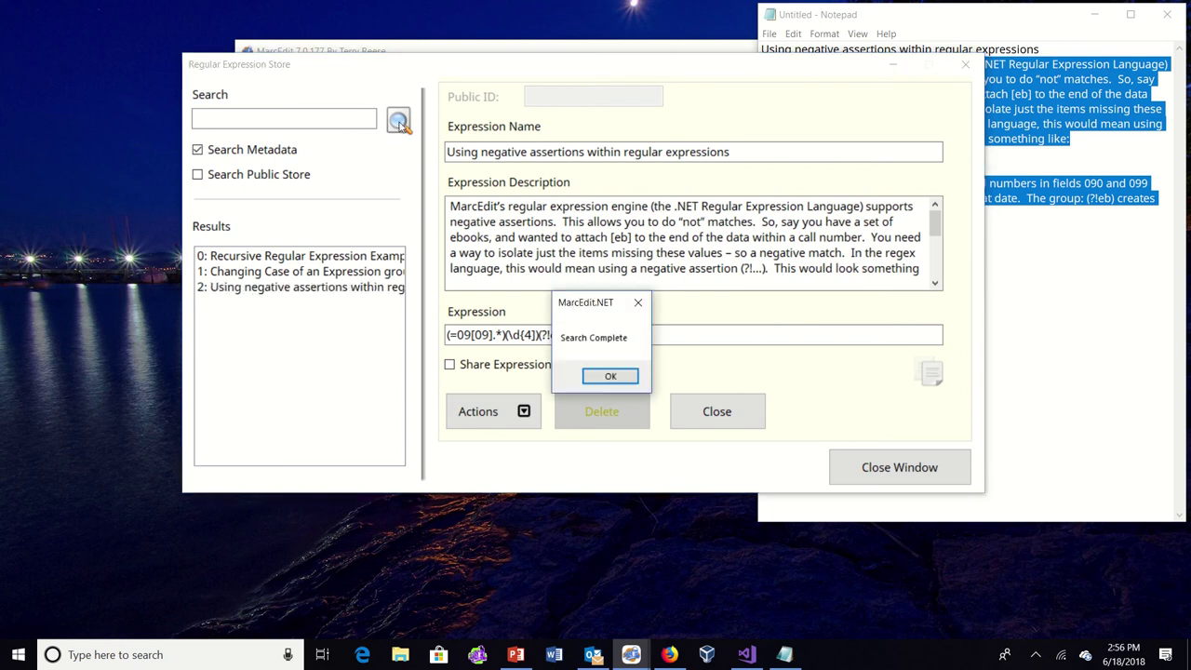
left_click(599, 378)
- Mark the negative assertions expression as shared, save it, and reopen it to check its public ID
left_click(298, 289)
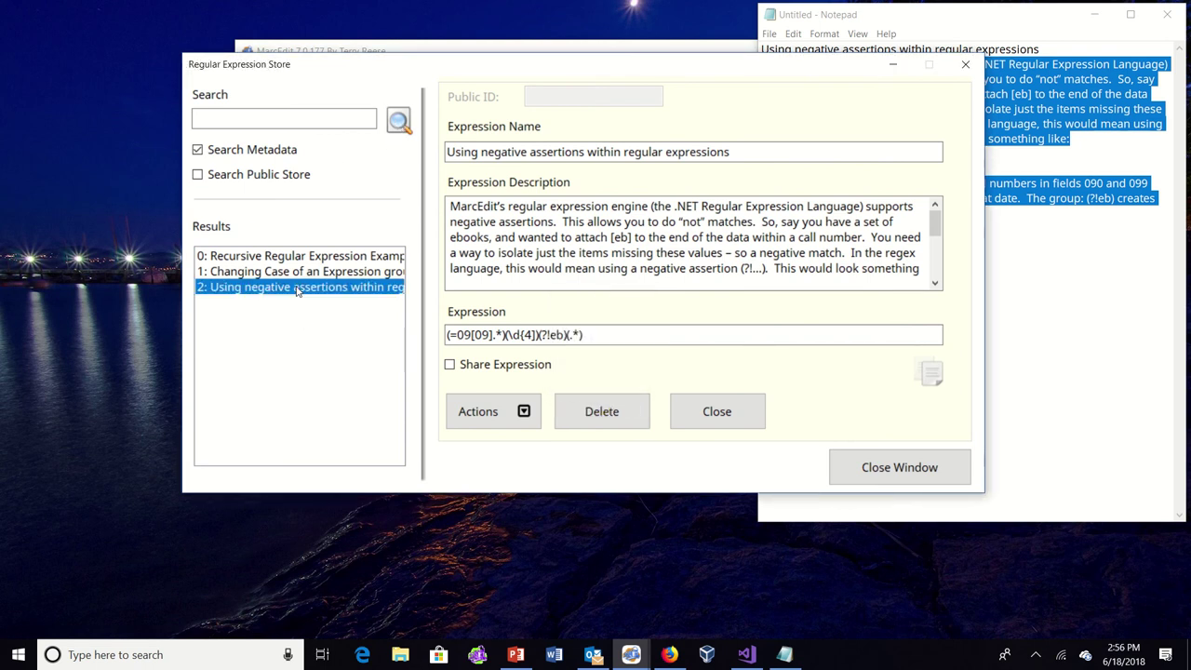
left_click(450, 365)
left_click(518, 411)
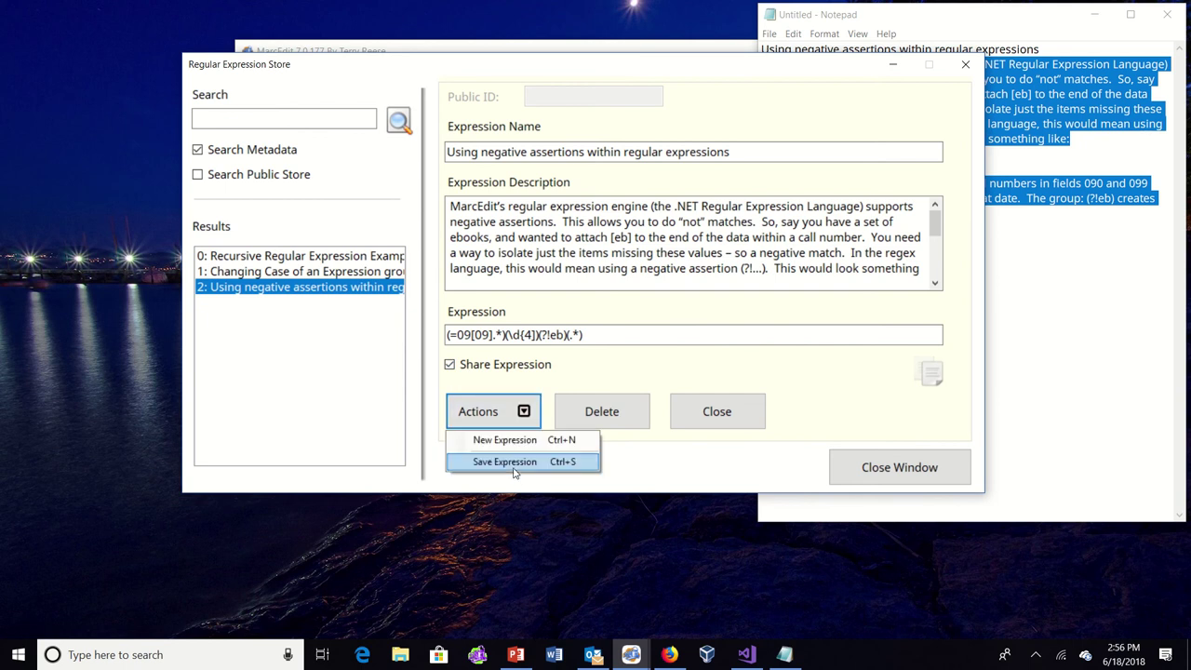
left_click(512, 466)
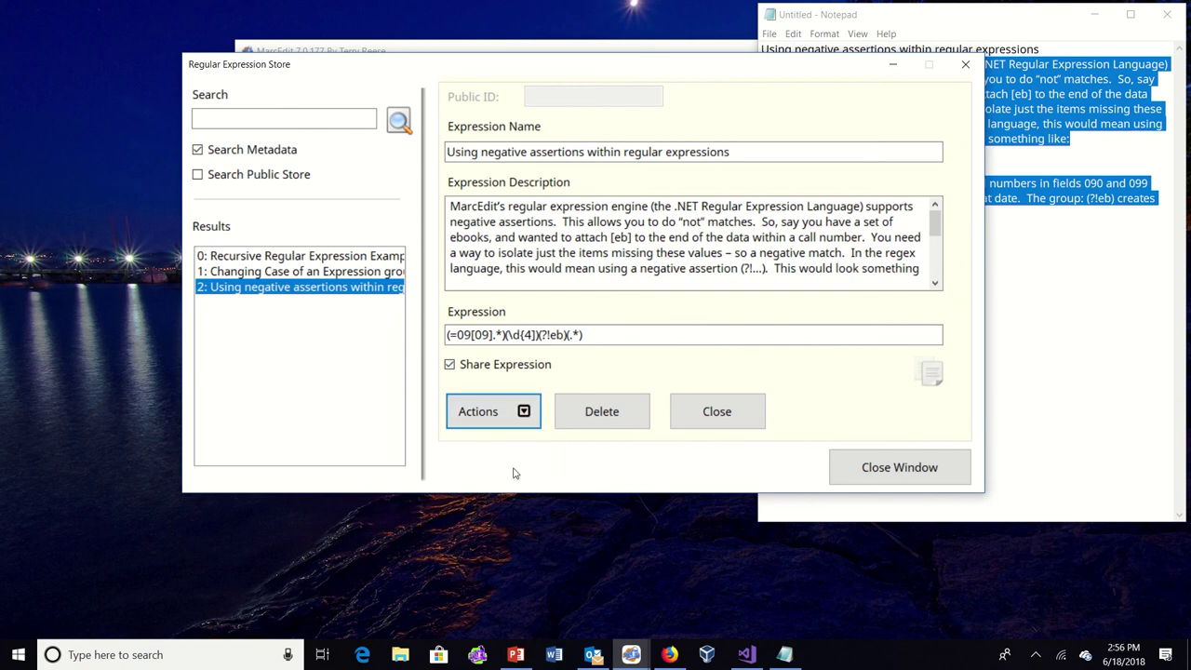
left_click(350, 287)
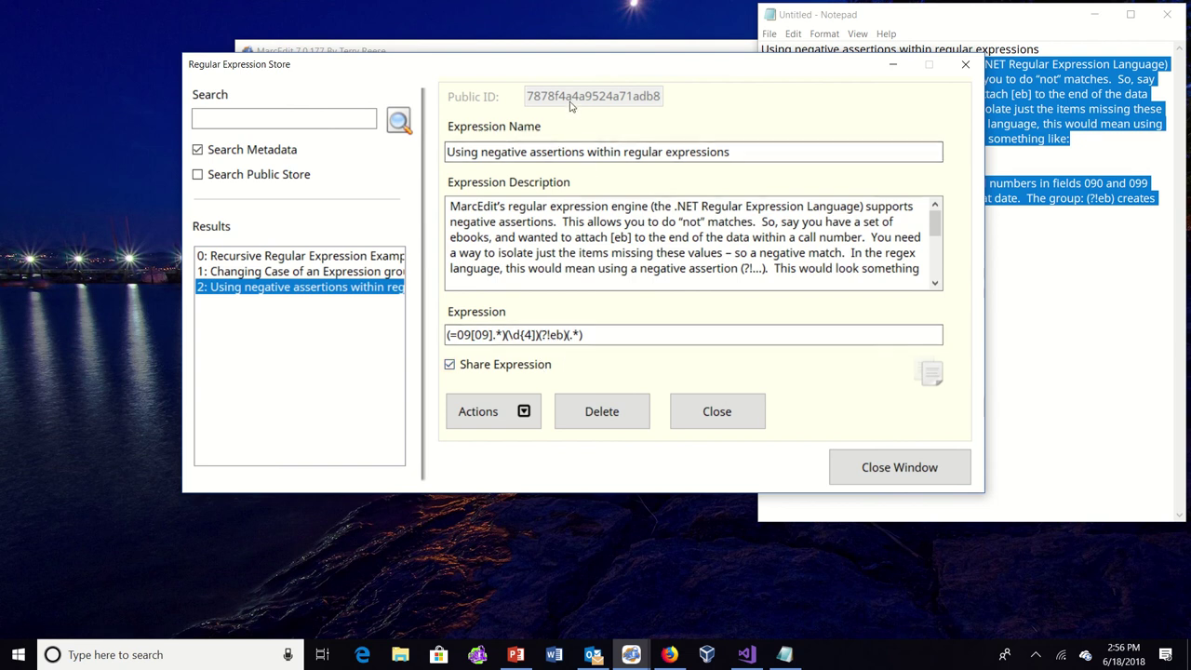
- Search the public store with a blank query and open the shared negative assertions entry
left_click(279, 175)
left_click(398, 122)
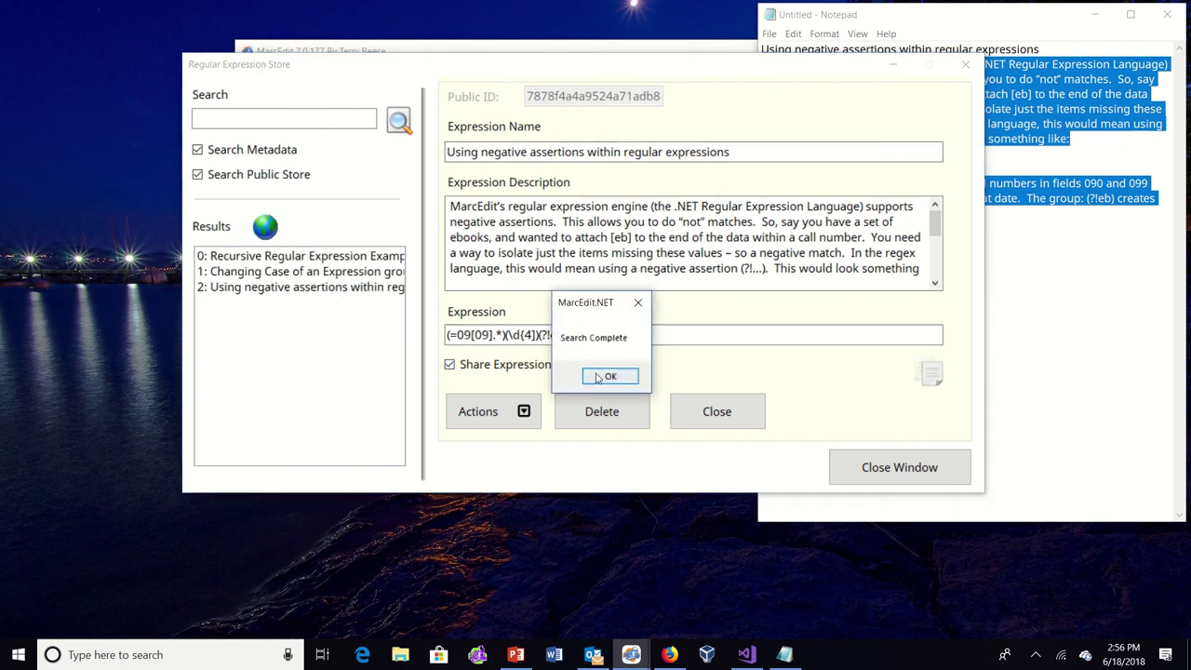
left_click(610, 376)
left_click(356, 288)
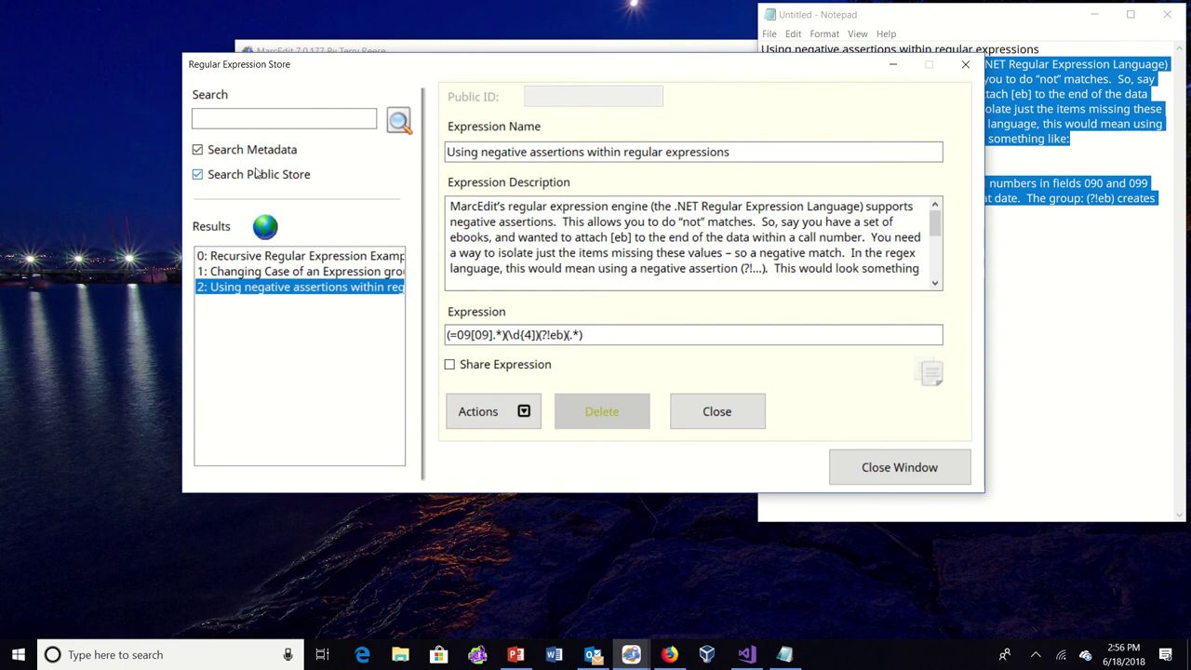
- Exclude the public store and rerun the blank search on the local expressions
left_click(256, 174)
left_click(399, 121)
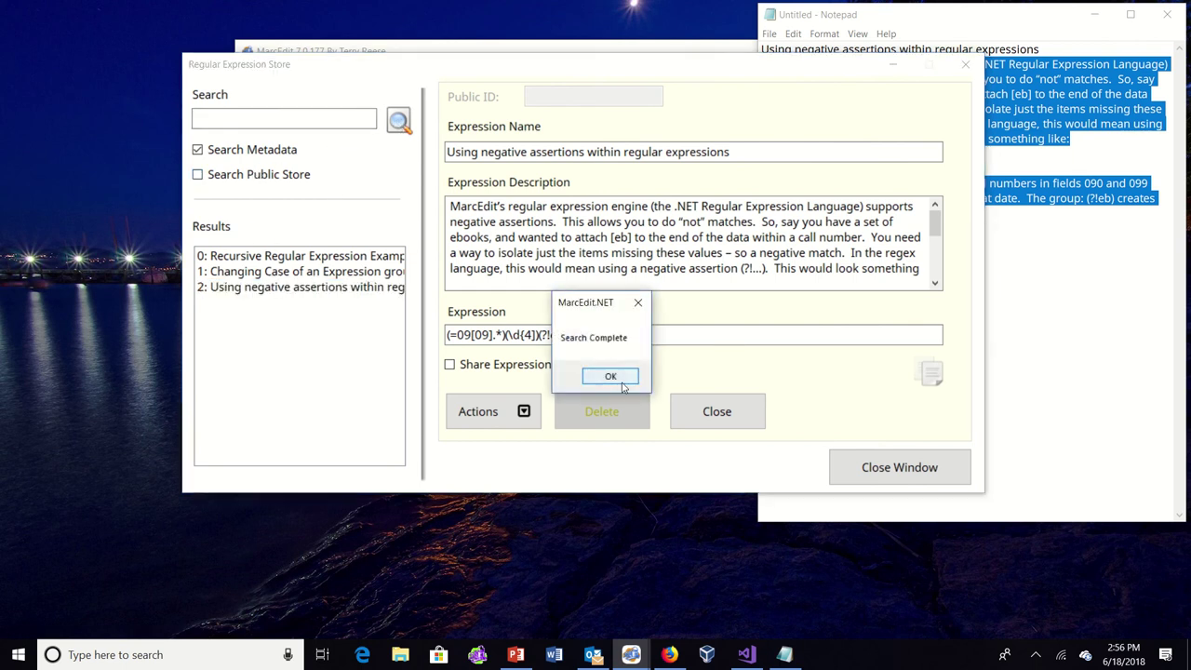
left_click(610, 376)
- Search the local expressions' metadata for "Edit Subfield" and examine the end of the negative assertions entry's description
left_click(269, 122)
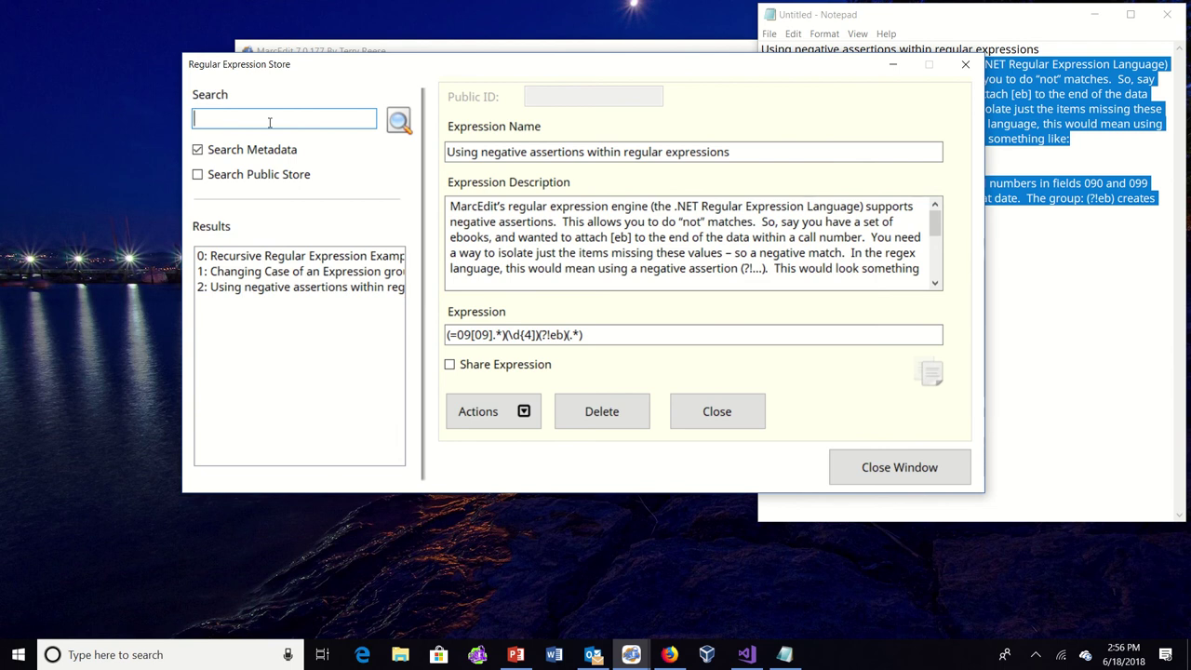
type("Edit Subfield")
left_click(398, 121)
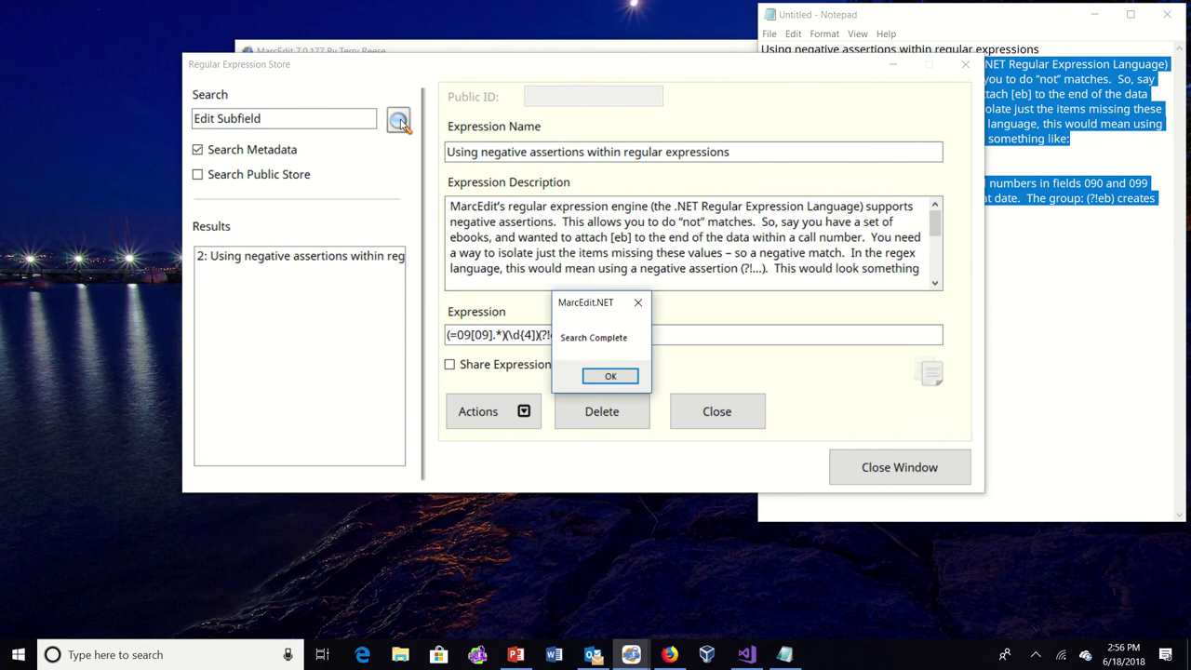
left_click(625, 375)
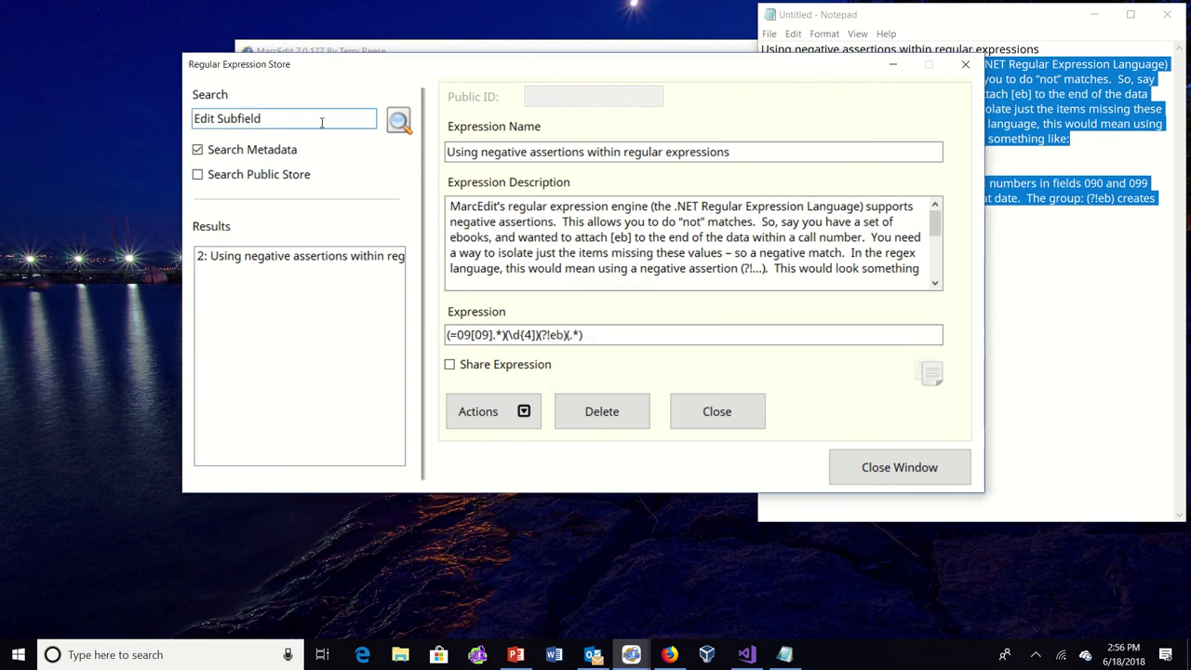
scroll(536, 251, "down", 2)
scroll(536, 251, "down", 2)
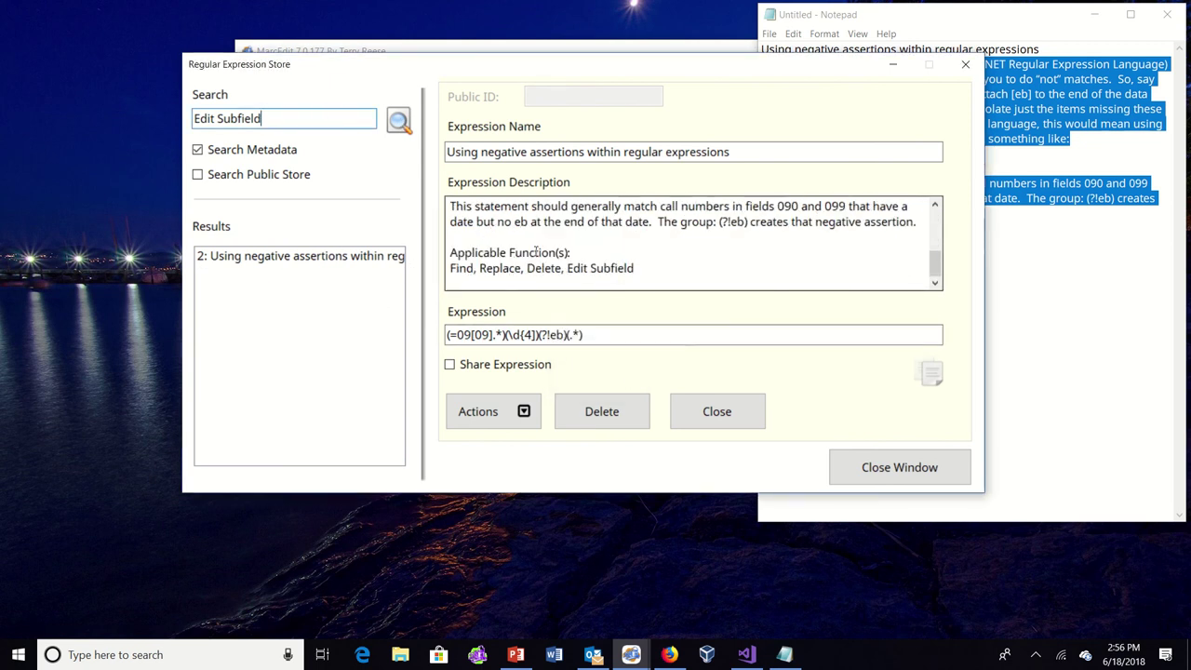
- Exclude metadata from the search and look up "recursive" among the local expressions
scroll(536, 251, "up", 5)
scroll(536, 251, "down", 5)
scroll(537, 252, "up", 5)
left_click(247, 152)
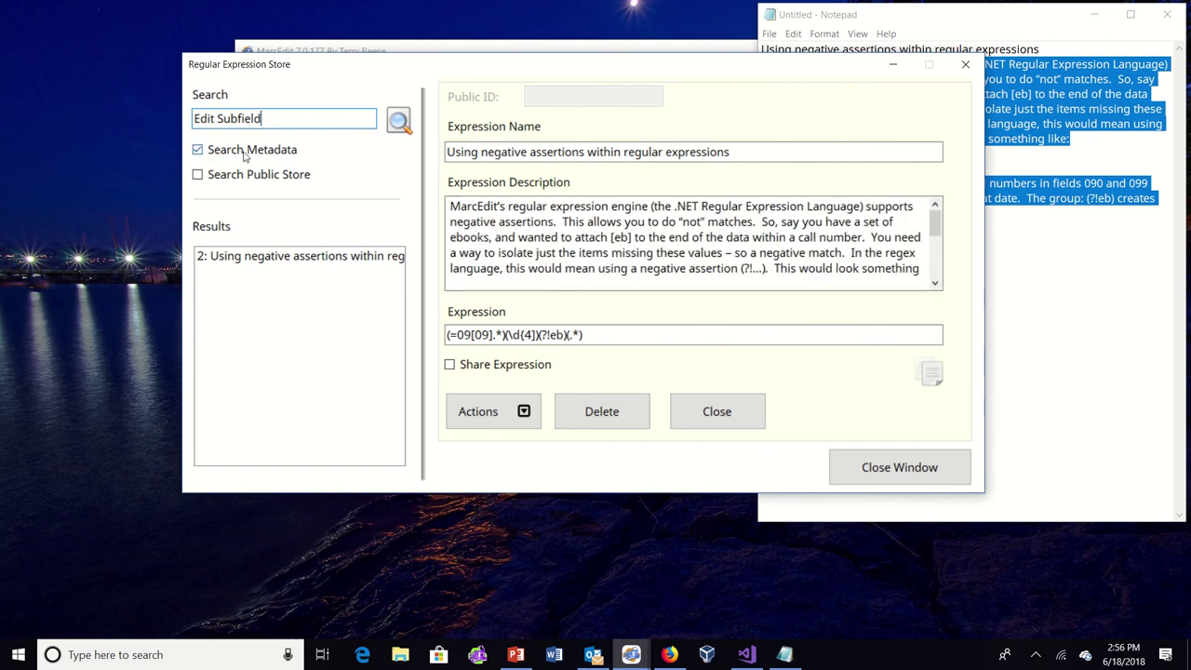
left_click(281, 118)
double_click(280, 118)
left_click(280, 118)
left_click_drag(280, 119, 192, 119)
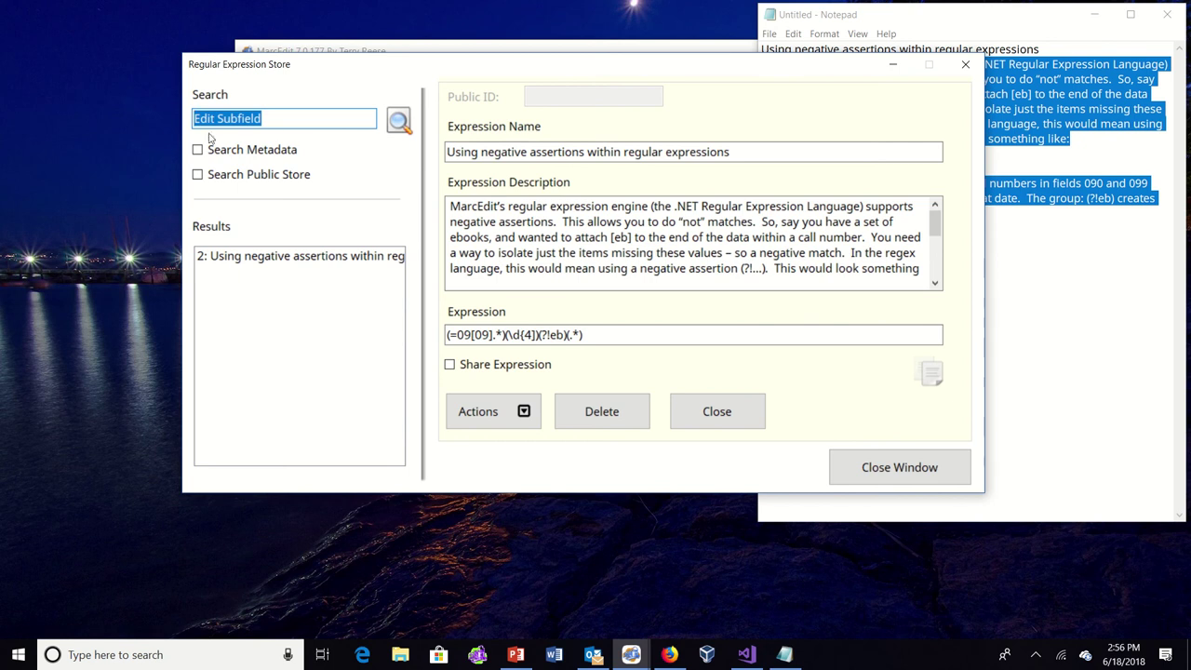
type("ess")
key("BackSpace")
key("BackSpace")
key("BackSpace")
type("recursive")
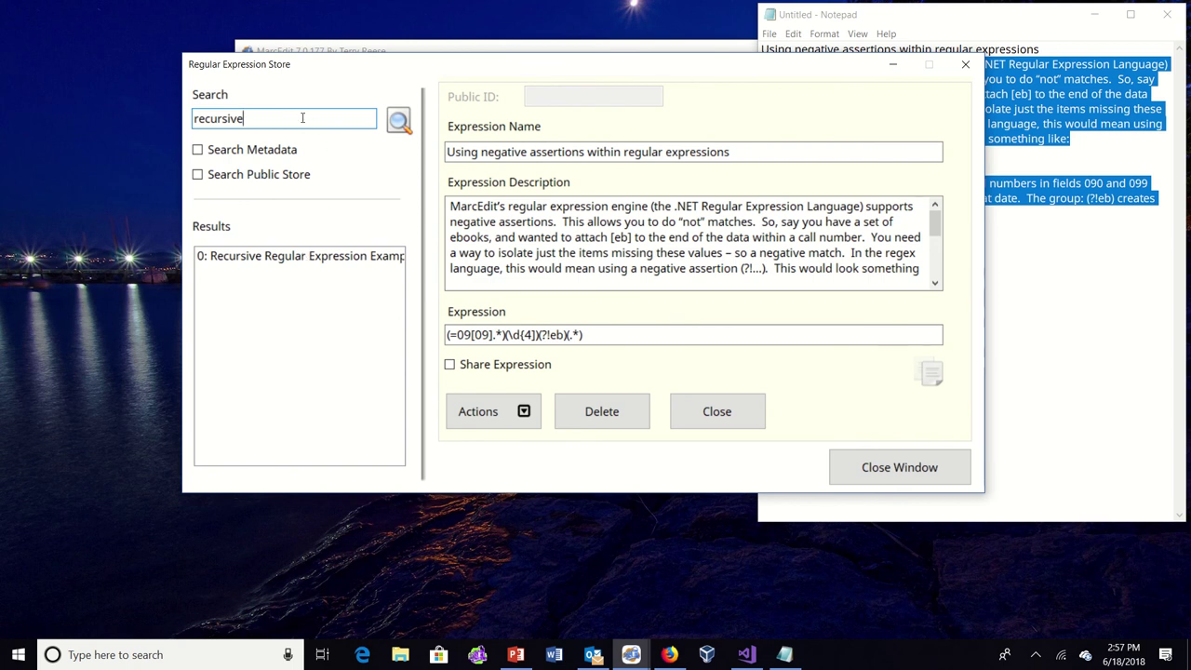
- Search the public store for "recursive", first without metadata and again with metadata included
left_click(258, 155)
left_click(258, 155)
left_click(258, 177)
left_click(399, 123)
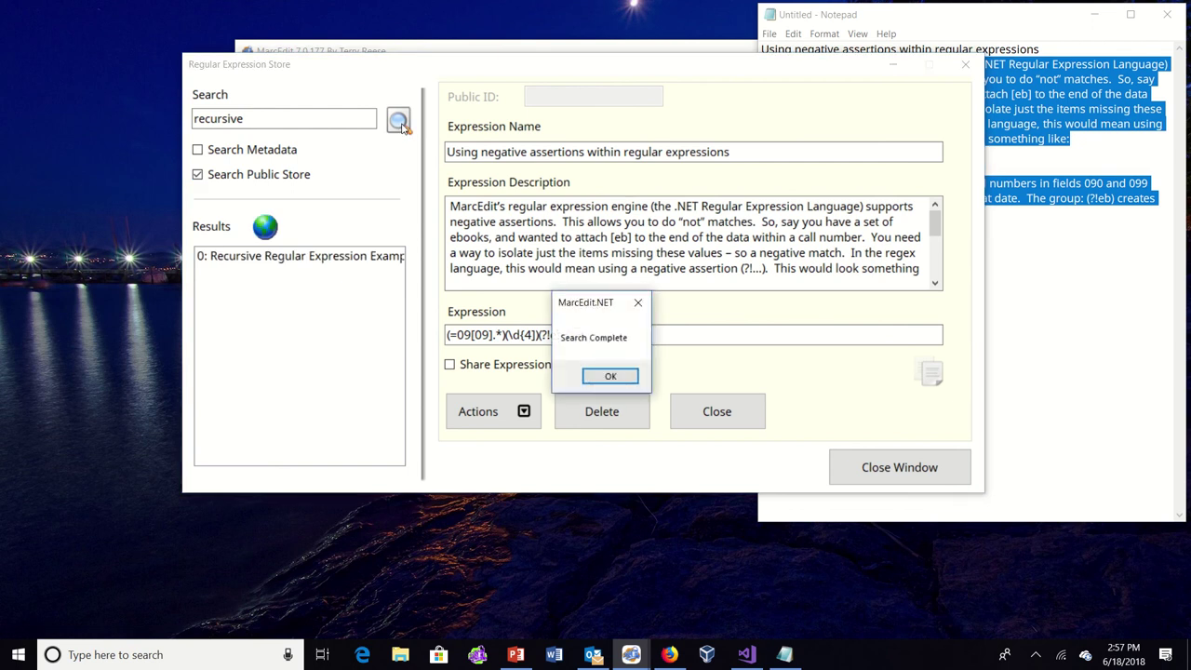
left_click(609, 375)
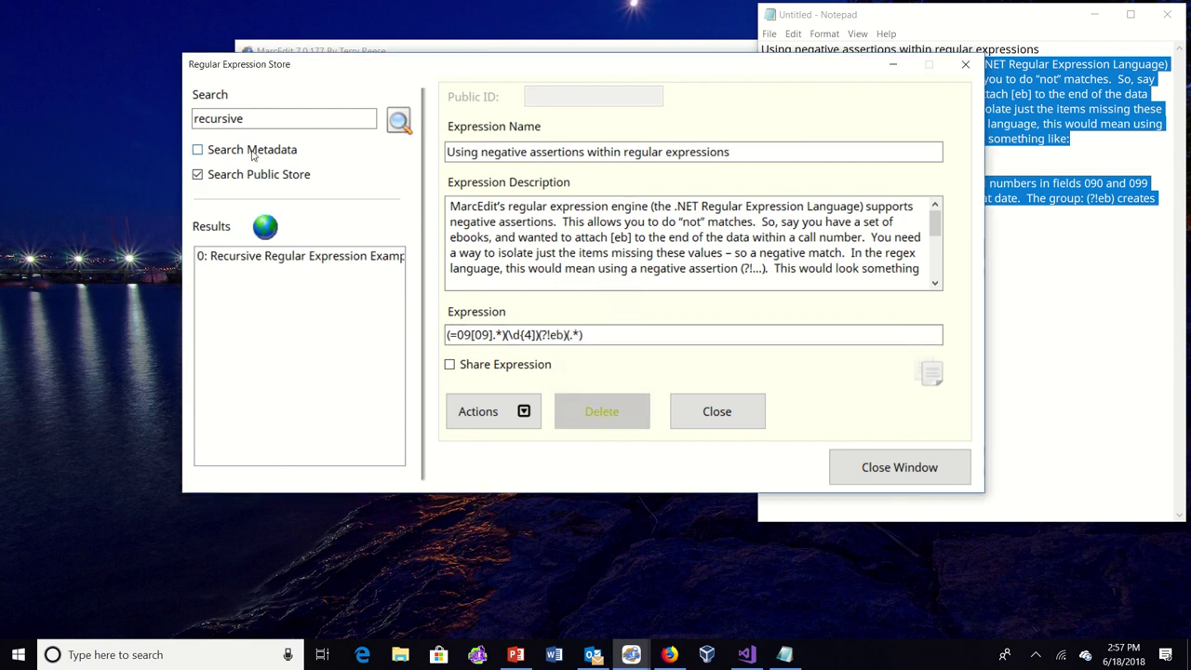
left_click(399, 123)
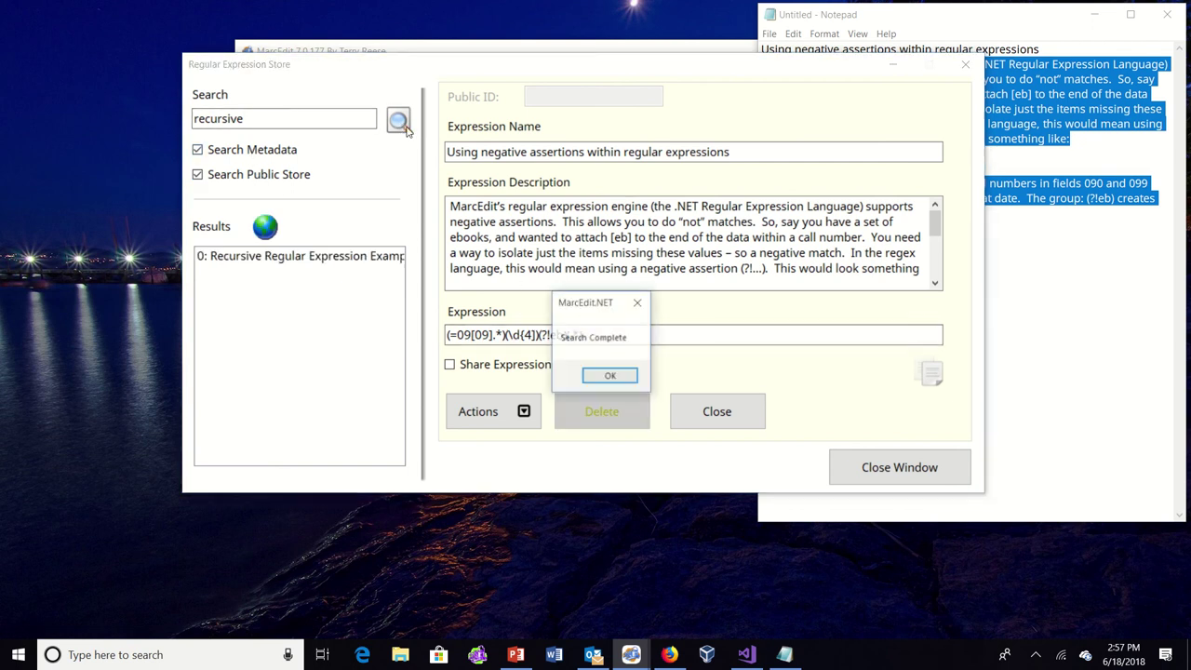
left_click(609, 376)
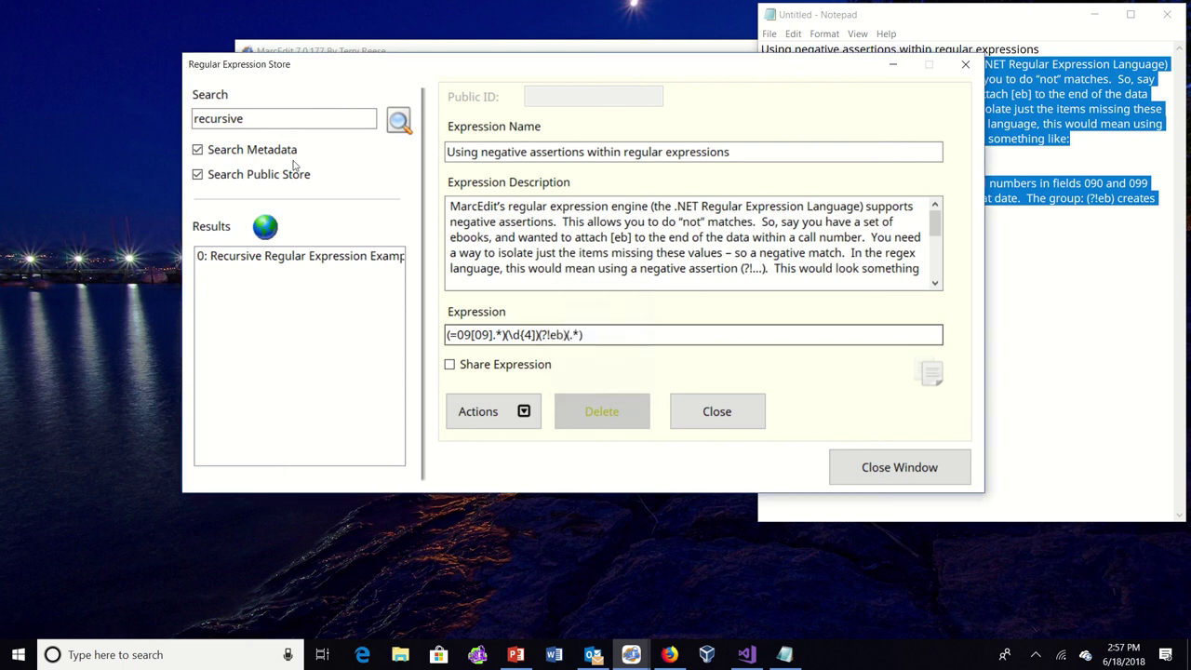
- Search the public store and its metadata for "regular"
left_click(239, 119)
double_click(239, 121)
type("regular")
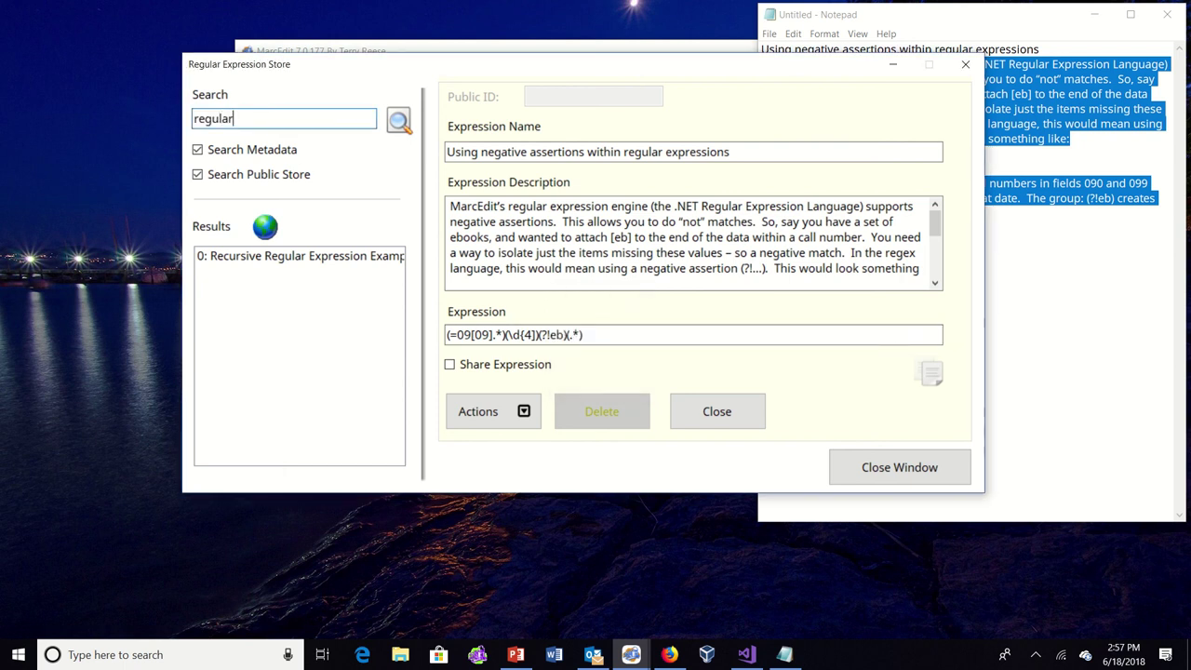
left_click(399, 126)
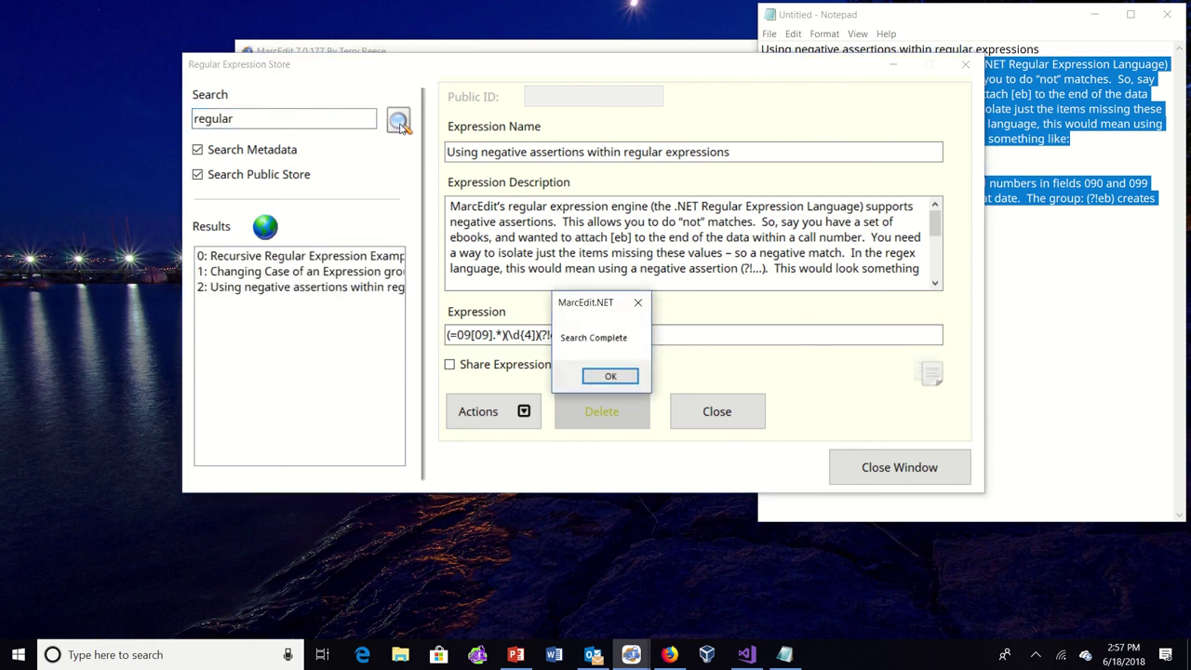
left_click(610, 376)
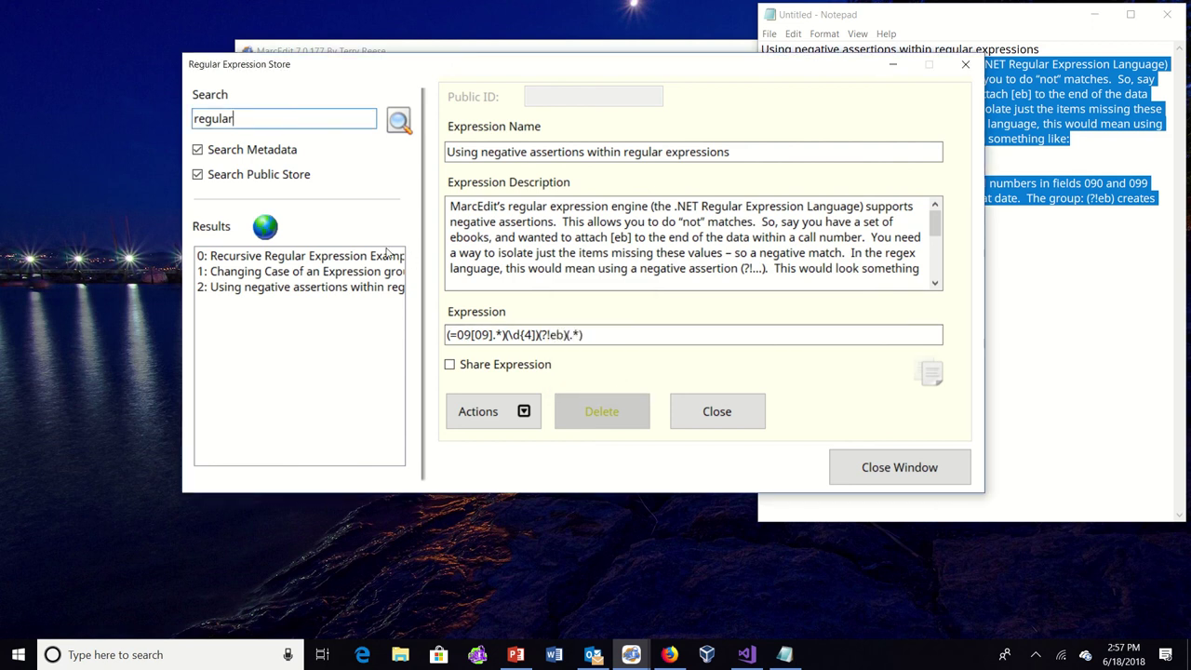
- Copy the negative assertions expression and paste it into a new Notepad document, discarding the document unsaved
left_click(930, 373)
left_click(676, 378)
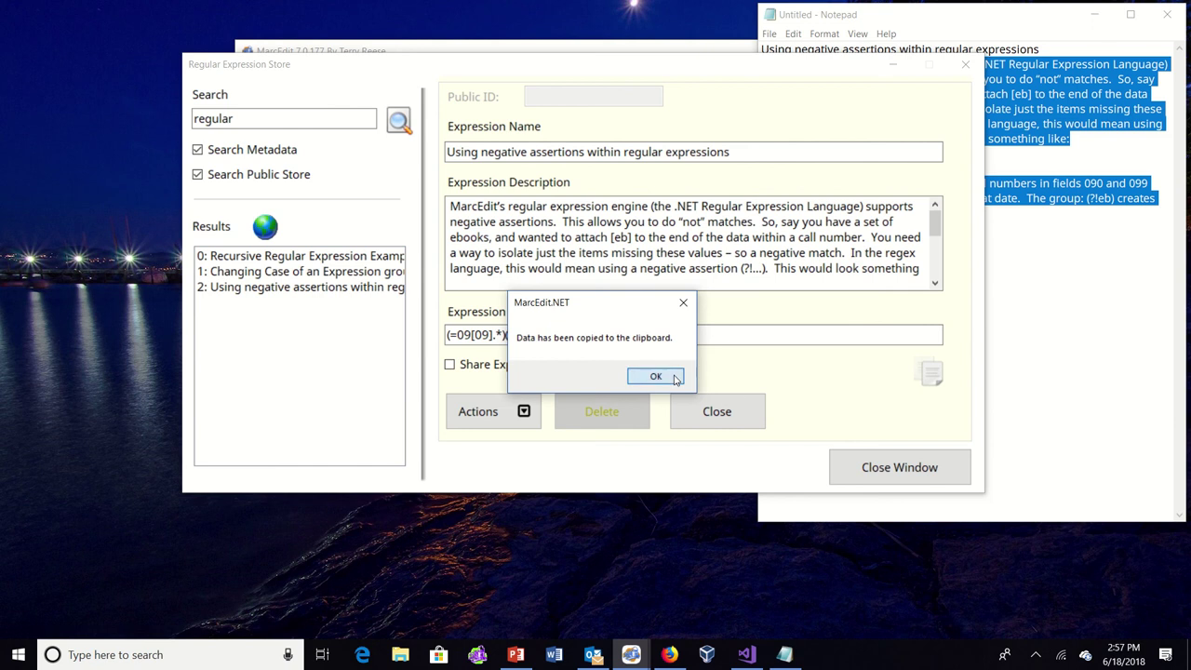
left_click(206, 656)
type("notepad")
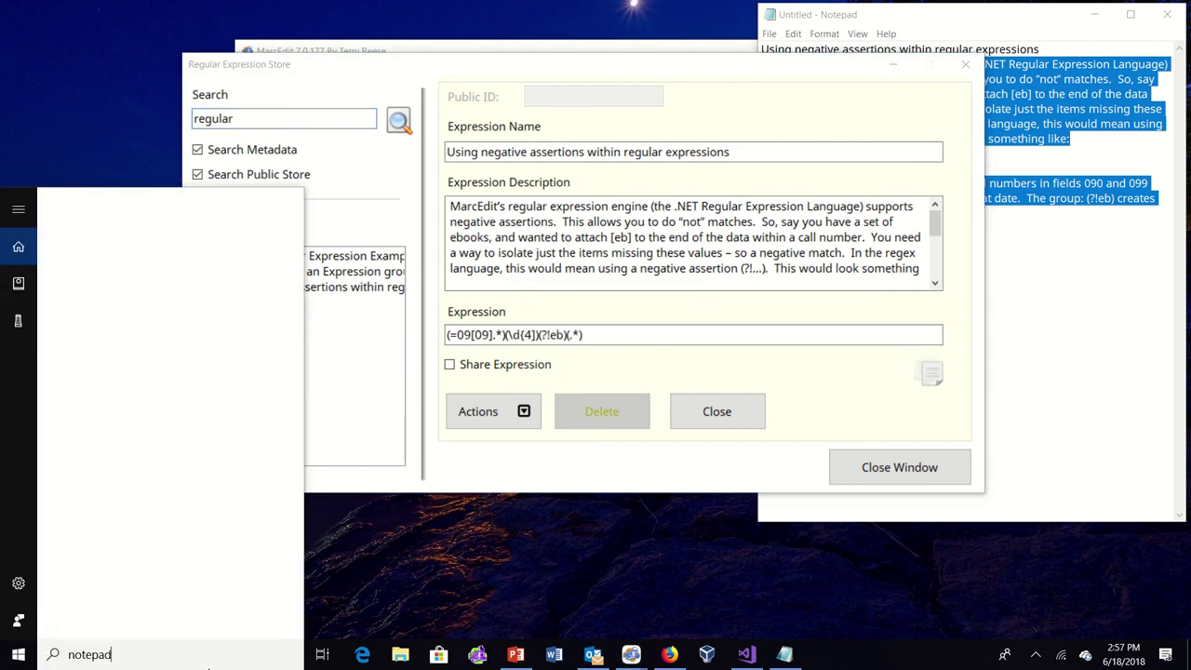
key("Return")
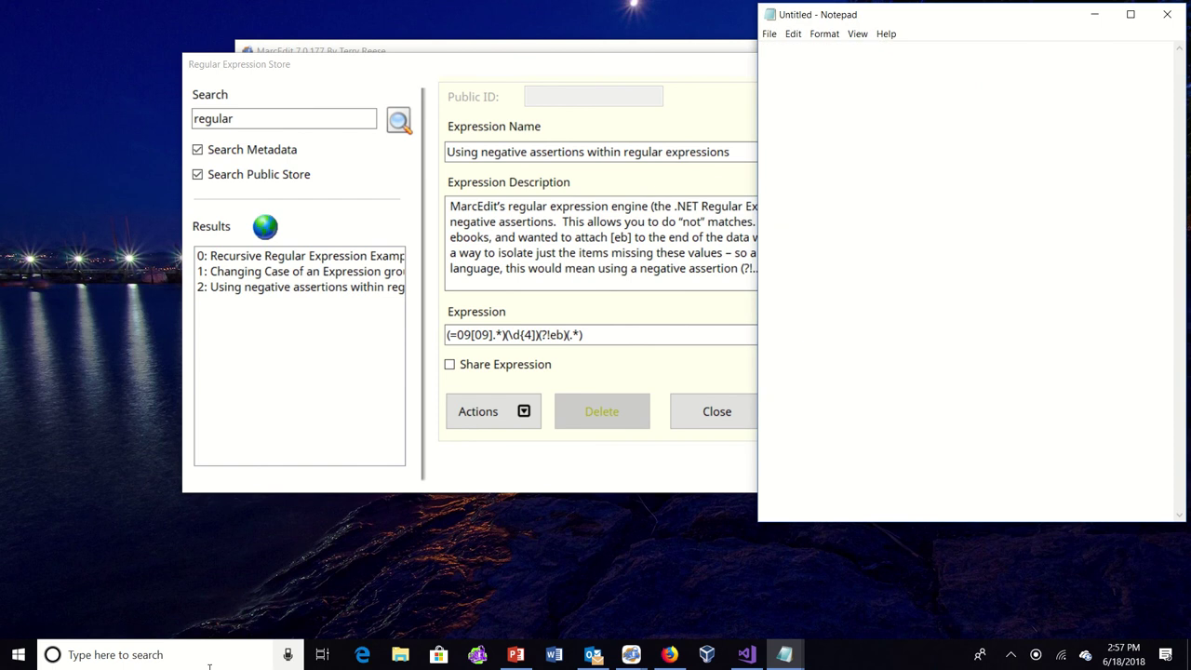
key("ctrl+v")
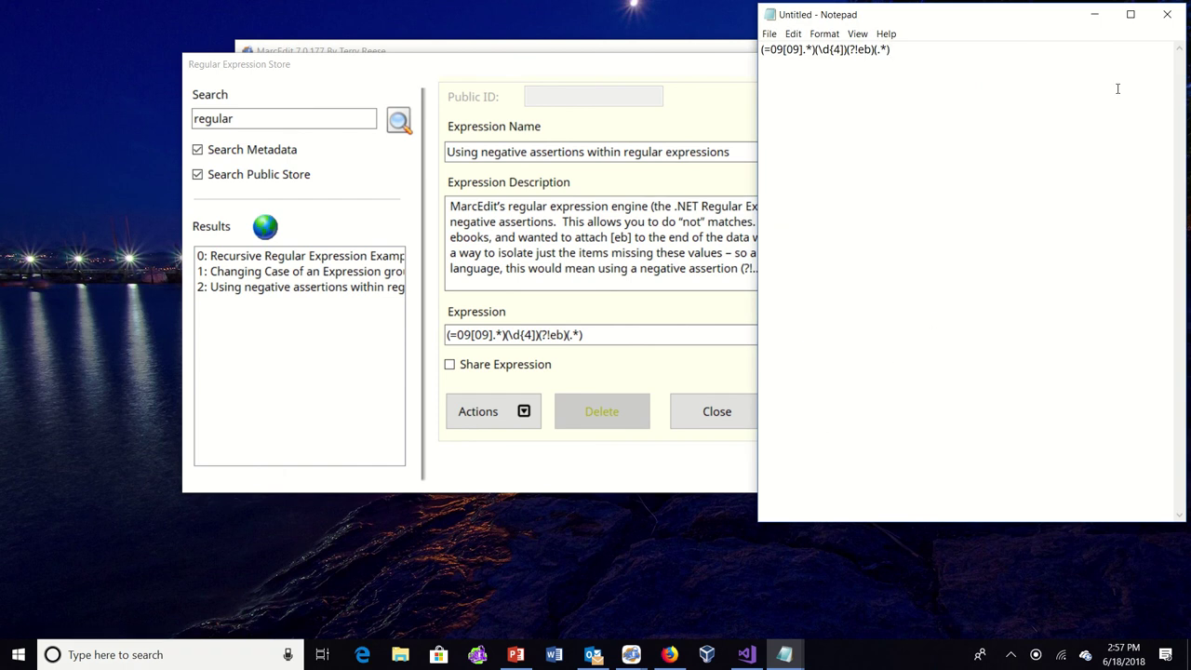
left_click(1167, 14)
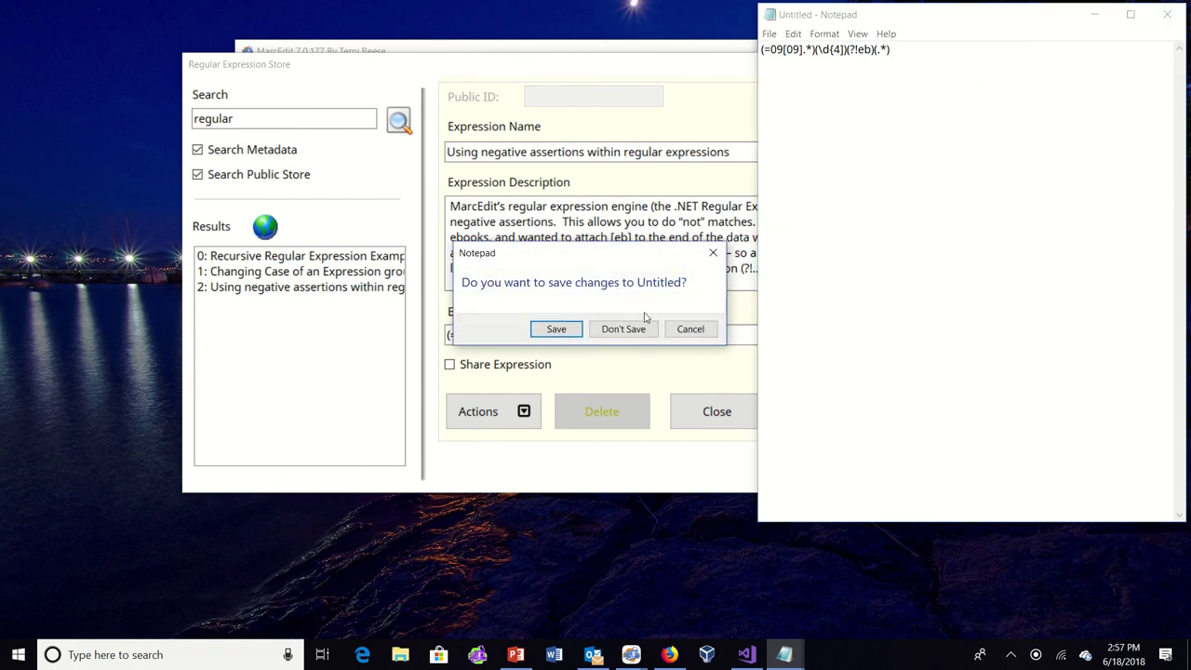
left_click(639, 327)
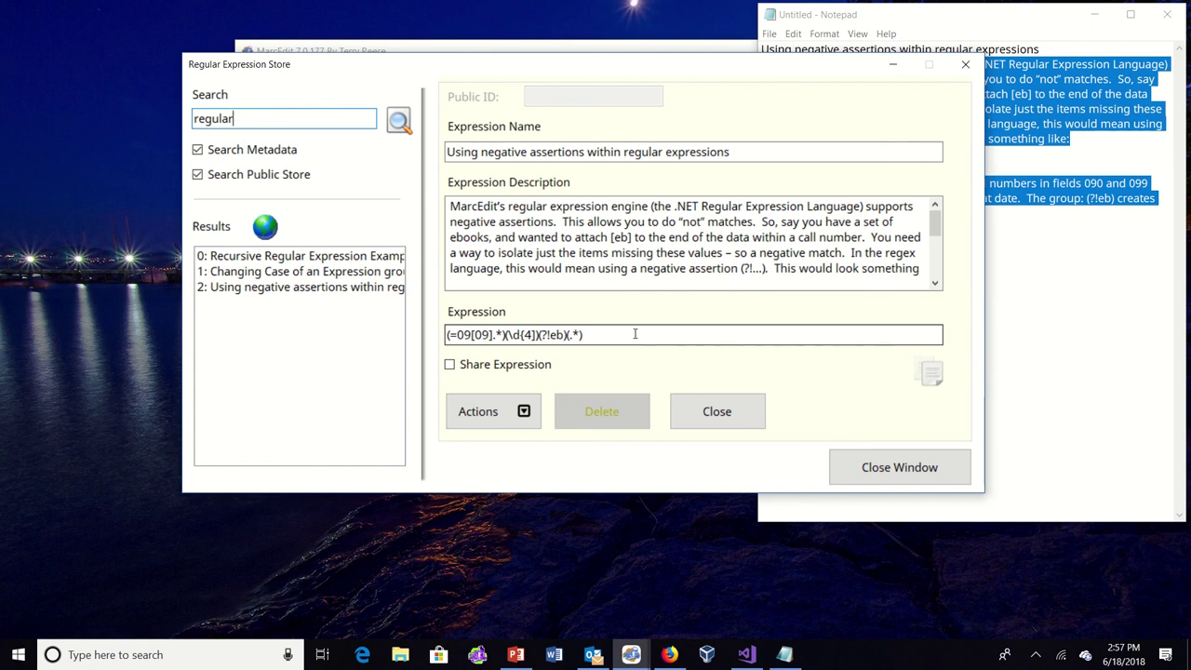
- Close the displayed expression without saving and open the negative assertions entry from the public store results
left_click(714, 412)
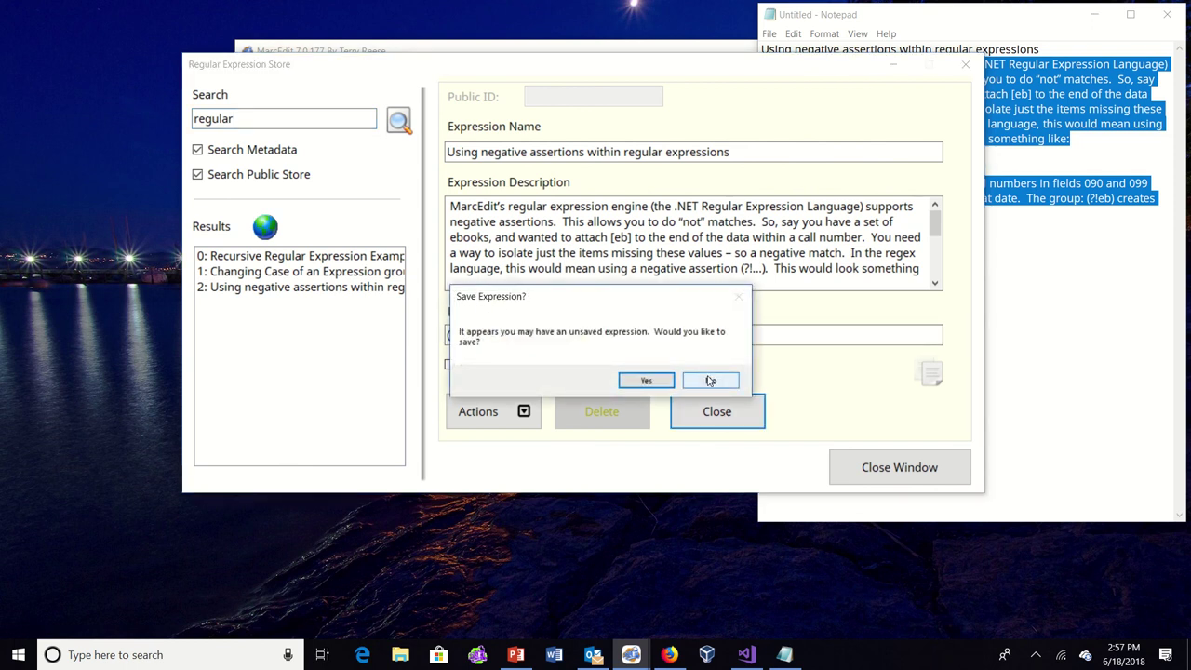
left_click(710, 381)
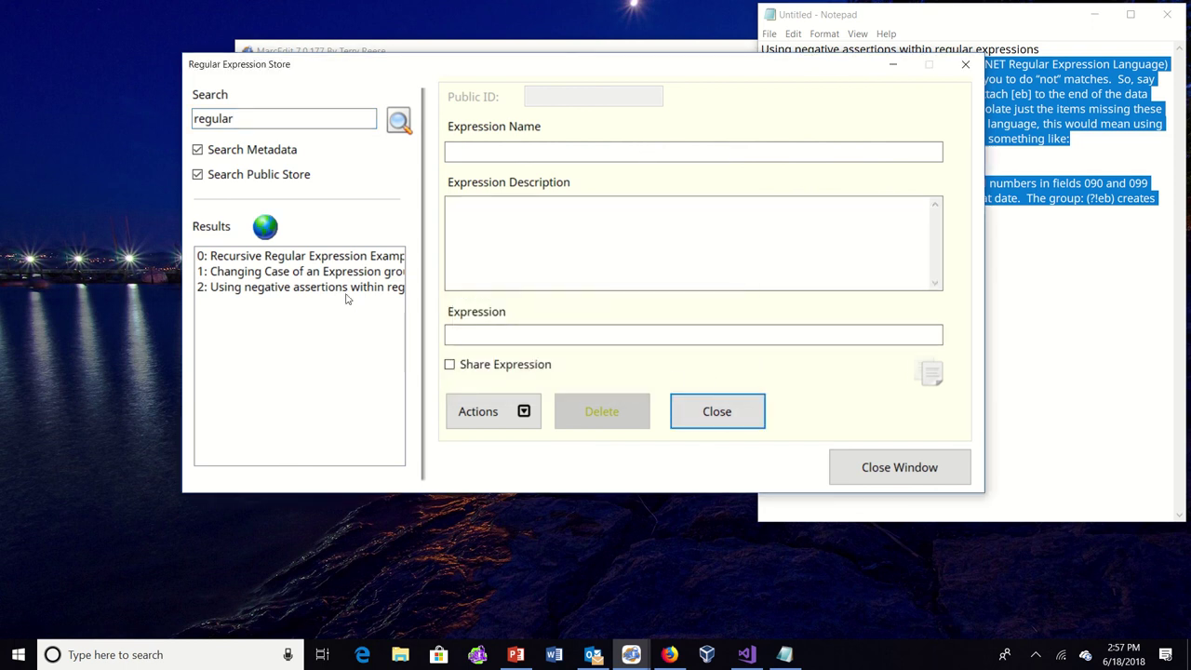
left_click(304, 288)
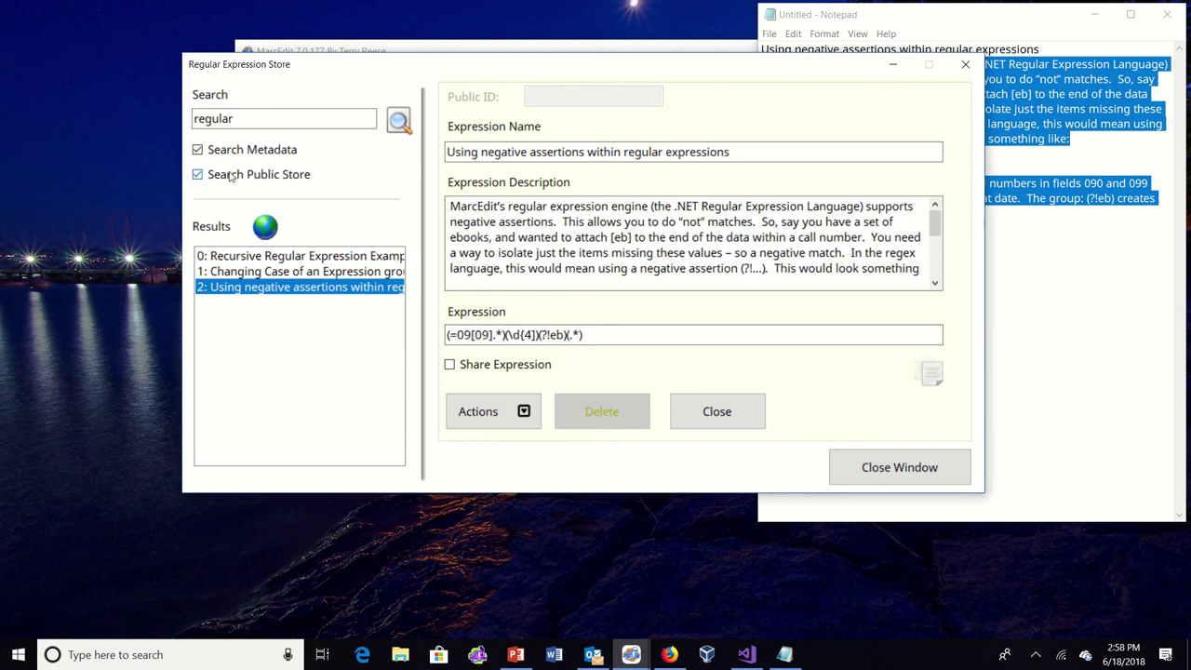
- Search only the local expressions for "regular" and open the negative assertions and Changing Case of an Expression group entries
left_click(231, 177)
left_click(399, 122)
left_click(609, 375)
left_click(355, 289)
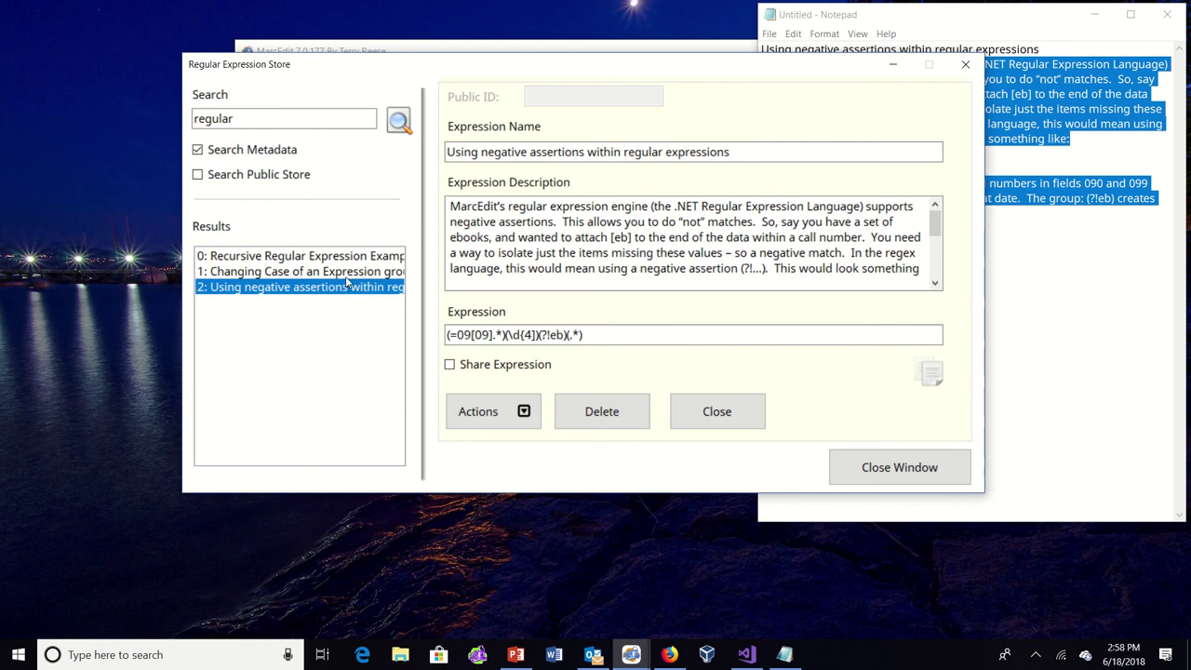
left_click(348, 276)
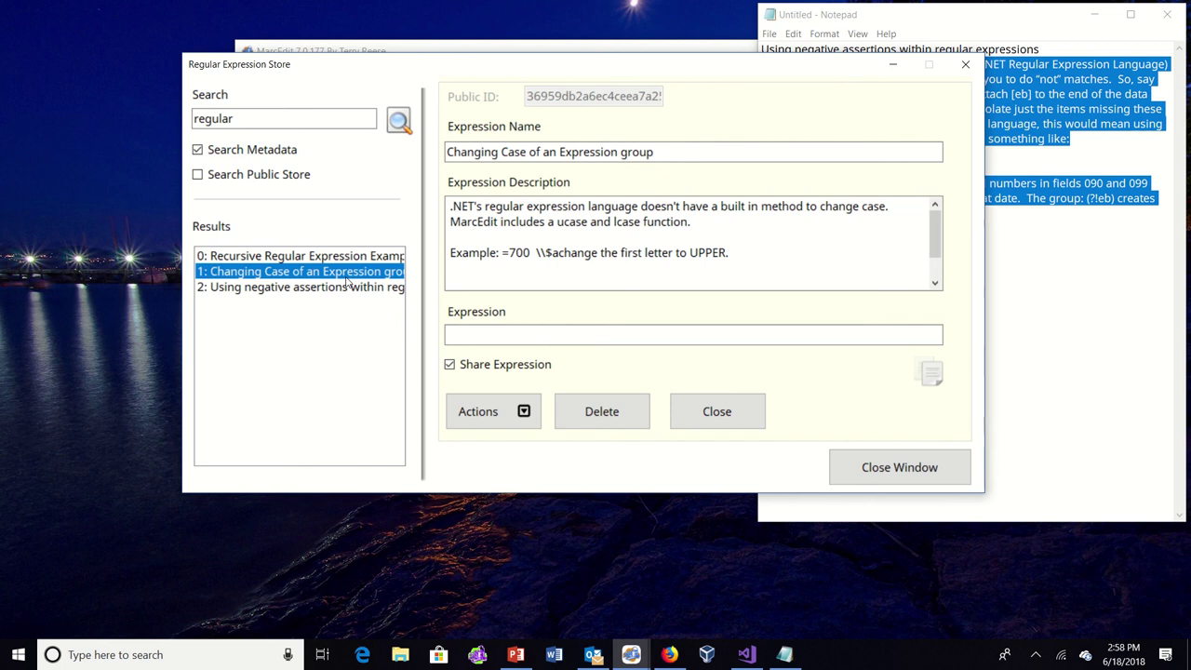
- Close the Regular Expression Store and the Notepad document with the sample text without saving either
left_click(889, 467)
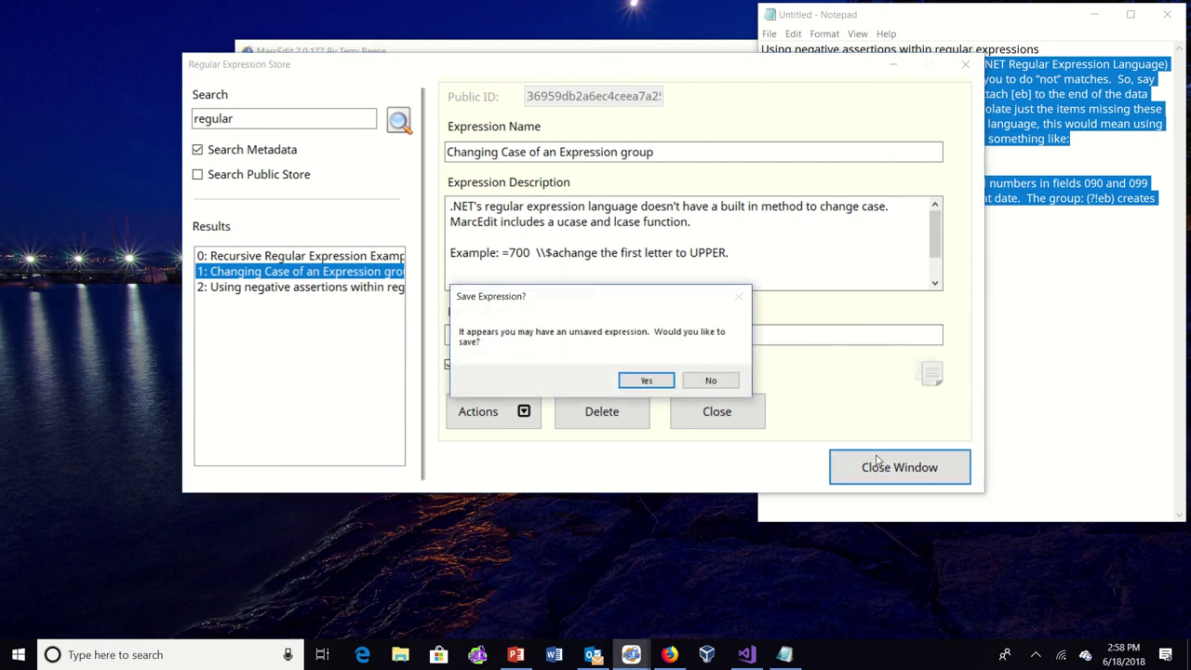
left_click(715, 382)
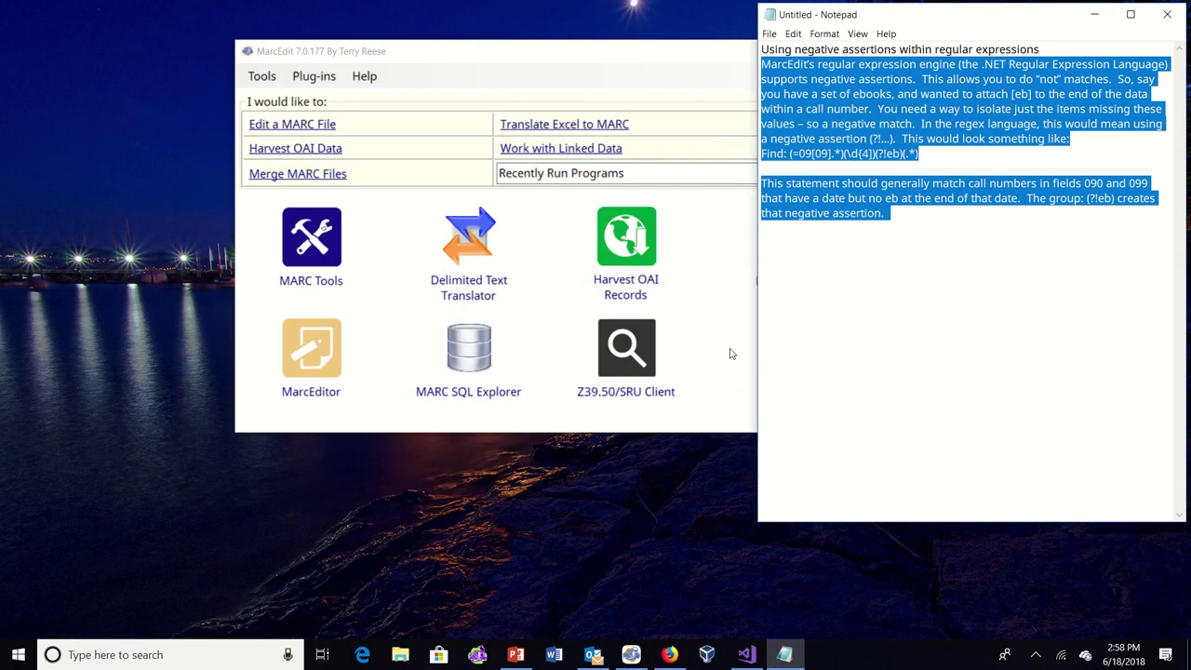
left_click(1167, 14)
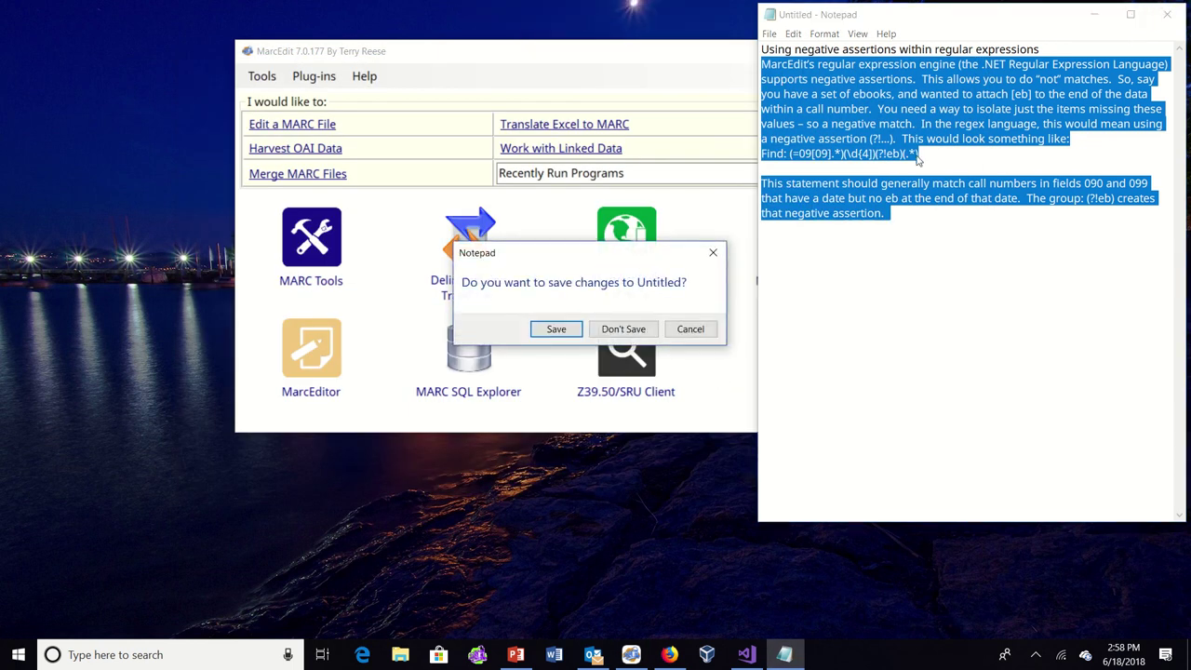
left_click(616, 329)
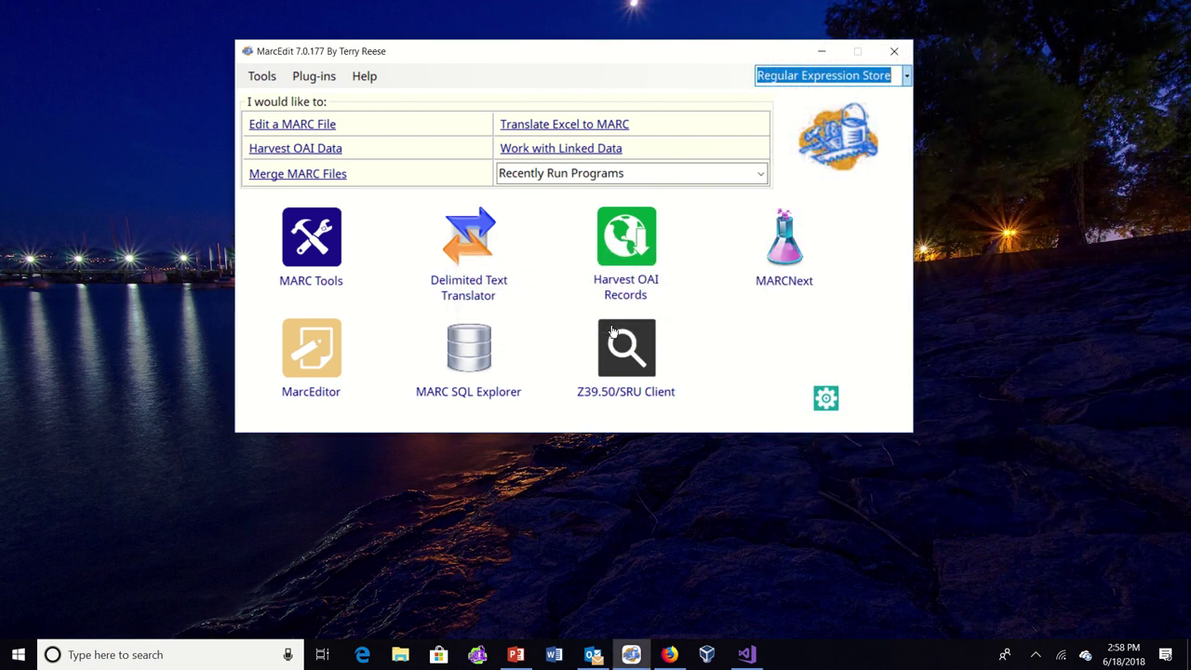
left_click(364, 76)
left_click(437, 203)
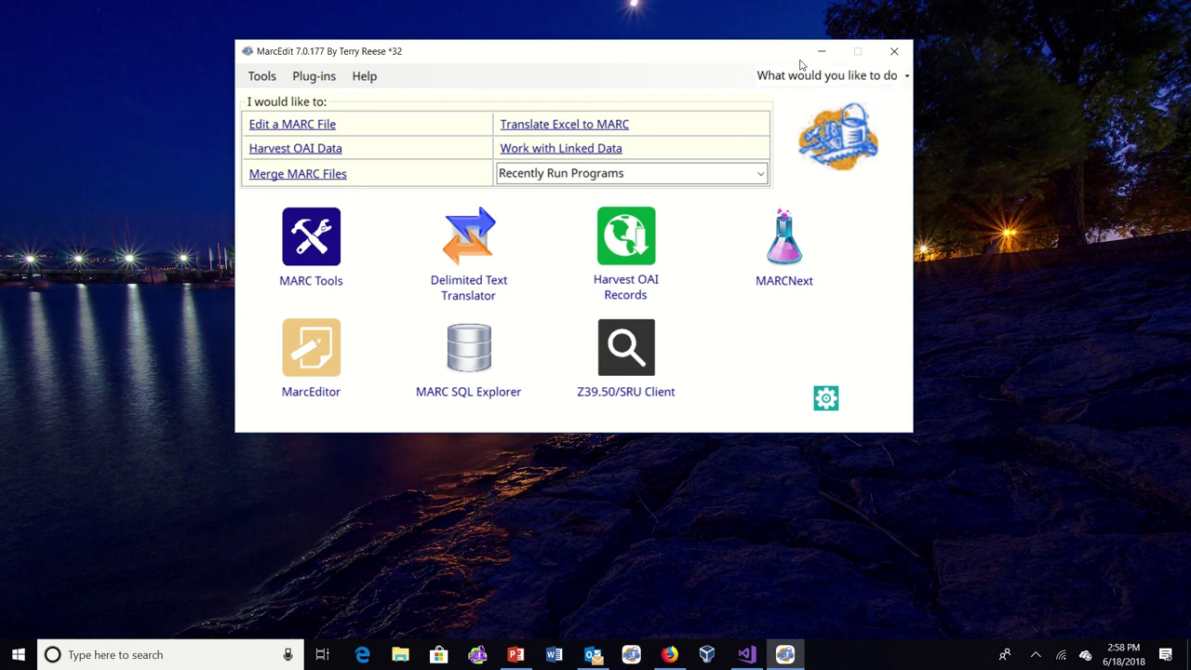
left_click(894, 51)
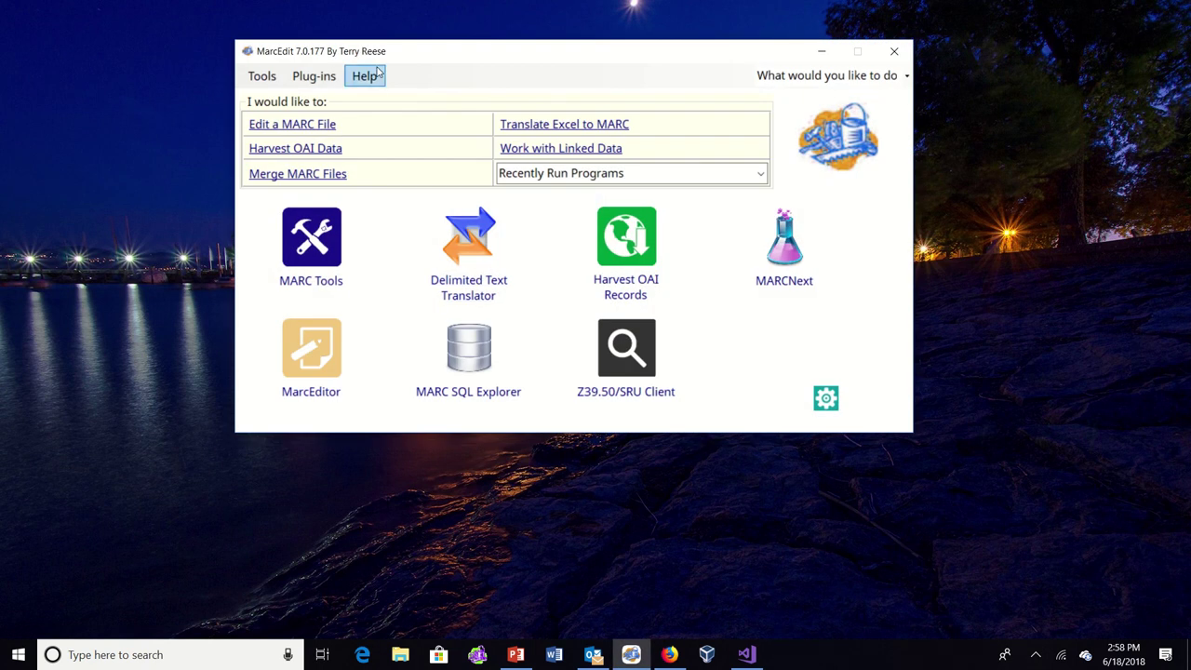
- Open MarcEdit's user data folder in File Explorer and go to configs\reg_expression_store_backup
left_click(376, 74)
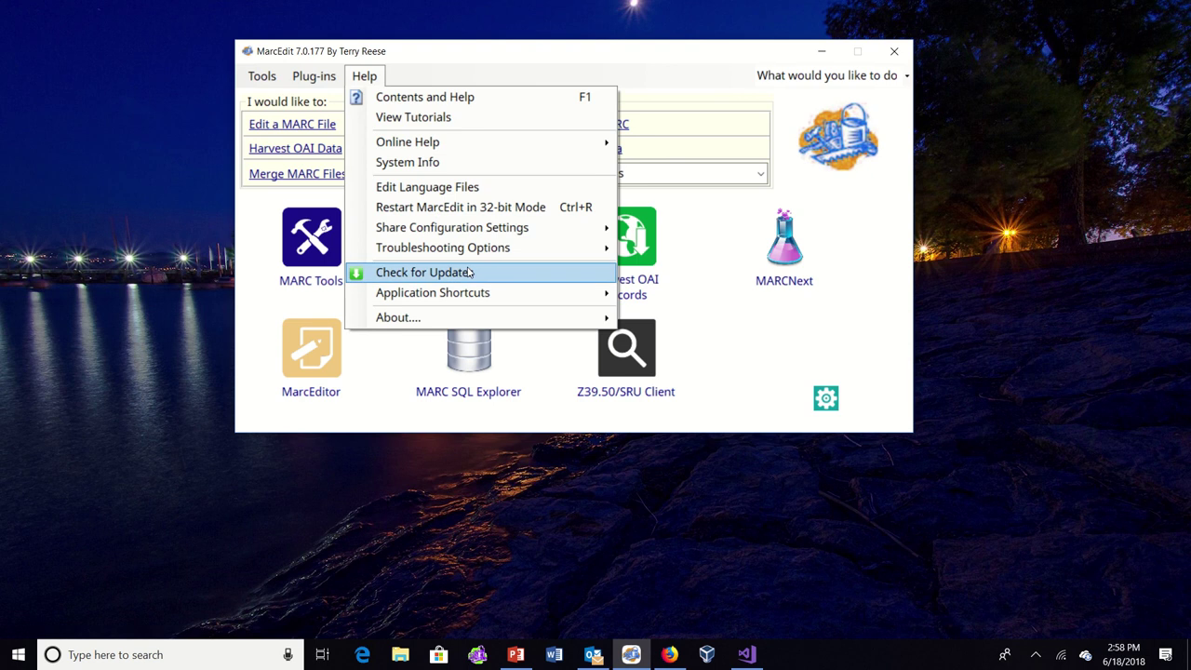
mouse_move(502, 294)
left_click(687, 293)
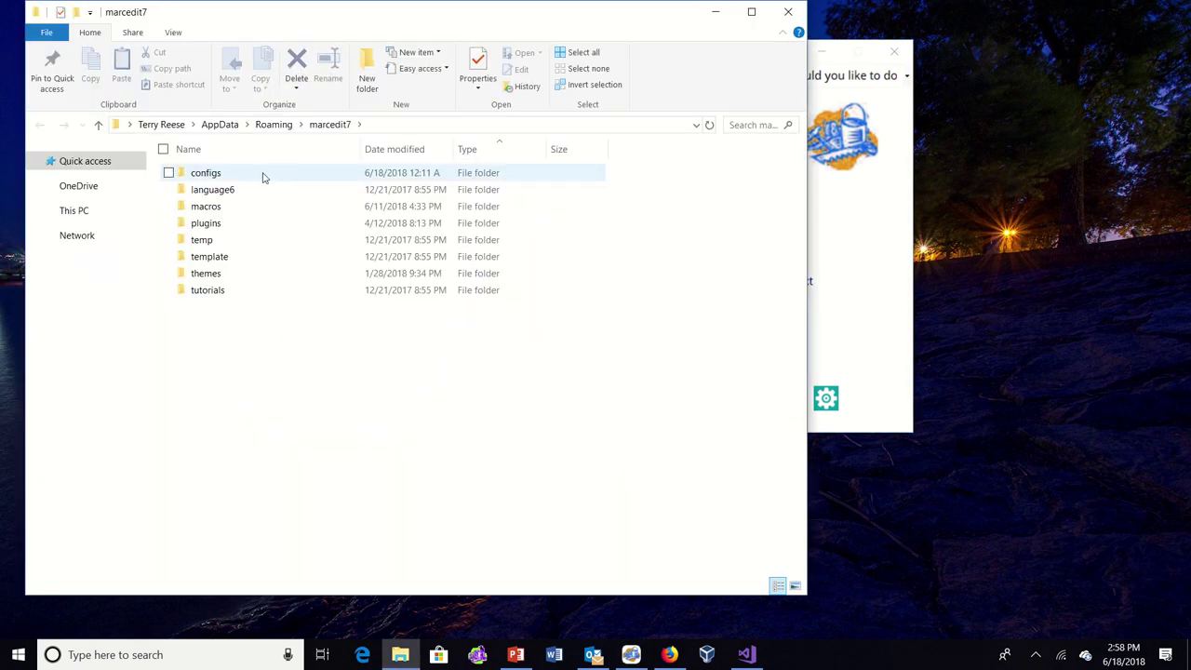
double_click(263, 177)
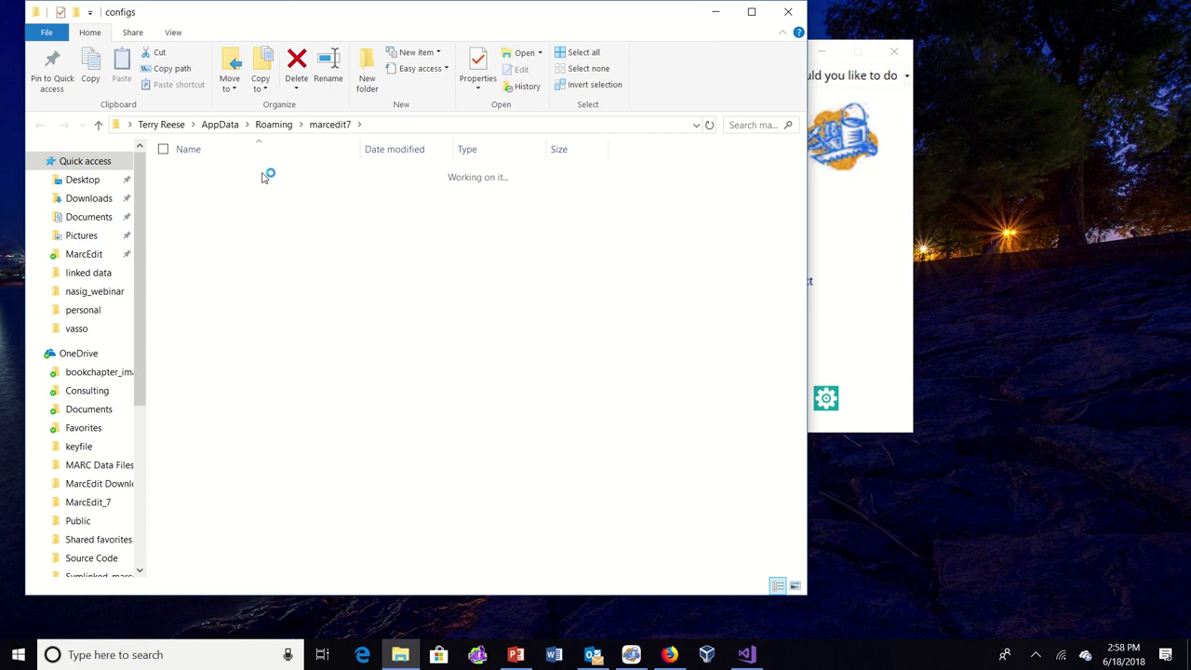
double_click(267, 207)
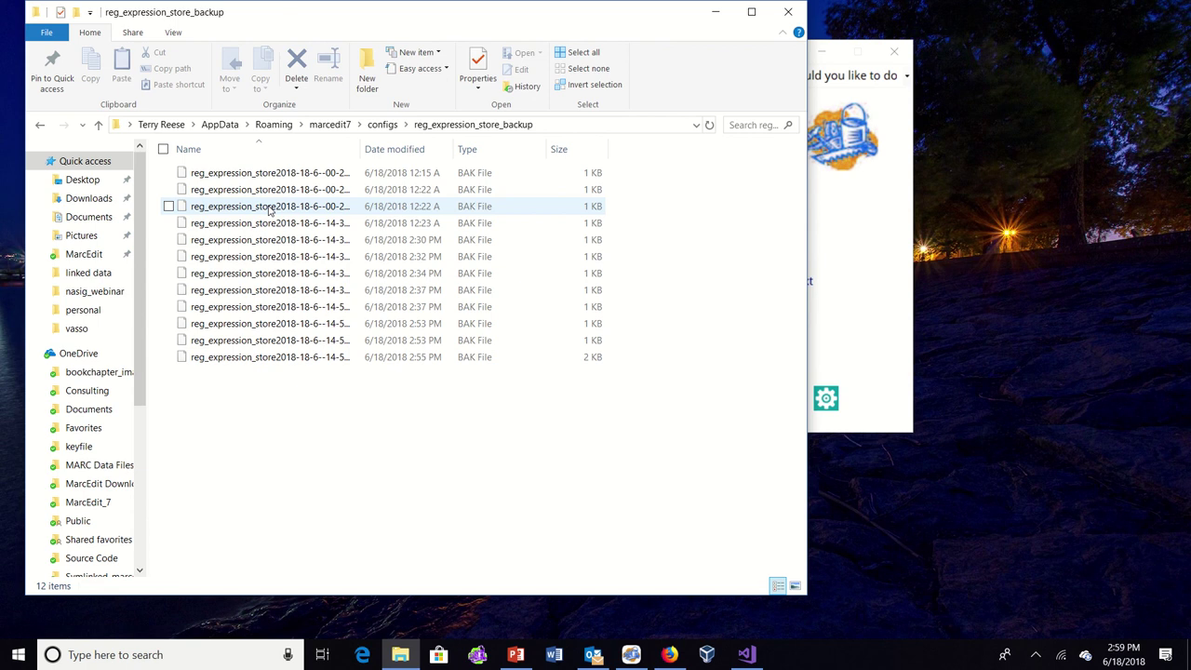
left_click(233, 172)
right_click(234, 171)
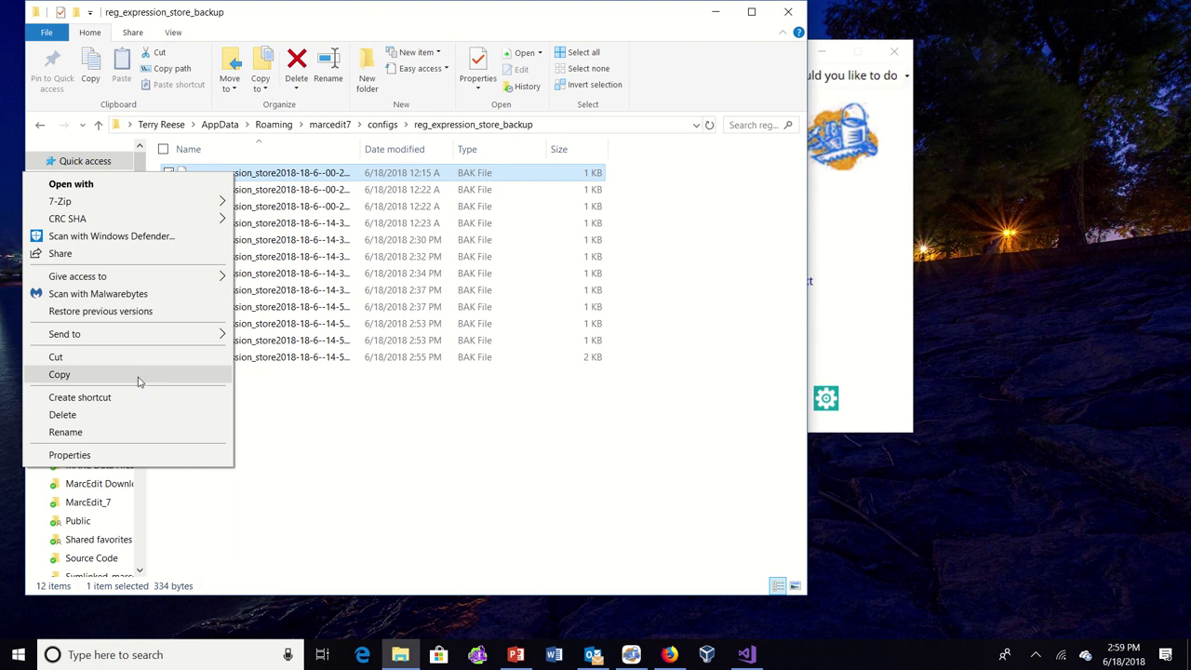
mouse_move(144, 342)
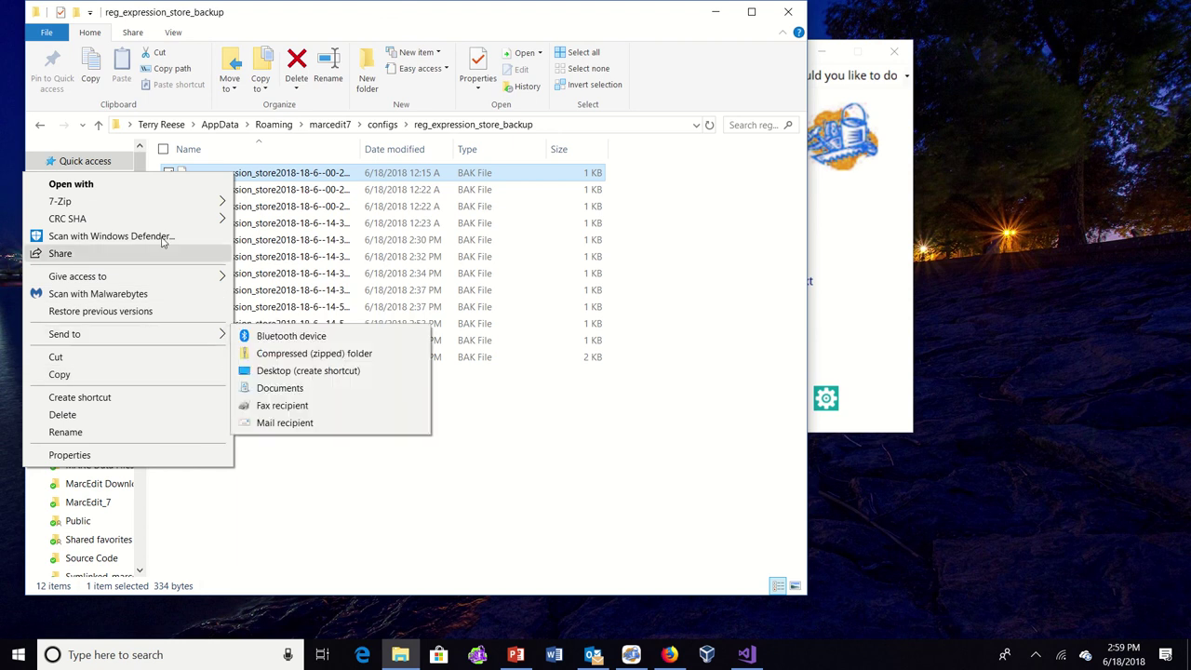
right_click(323, 173)
left_click(254, 433)
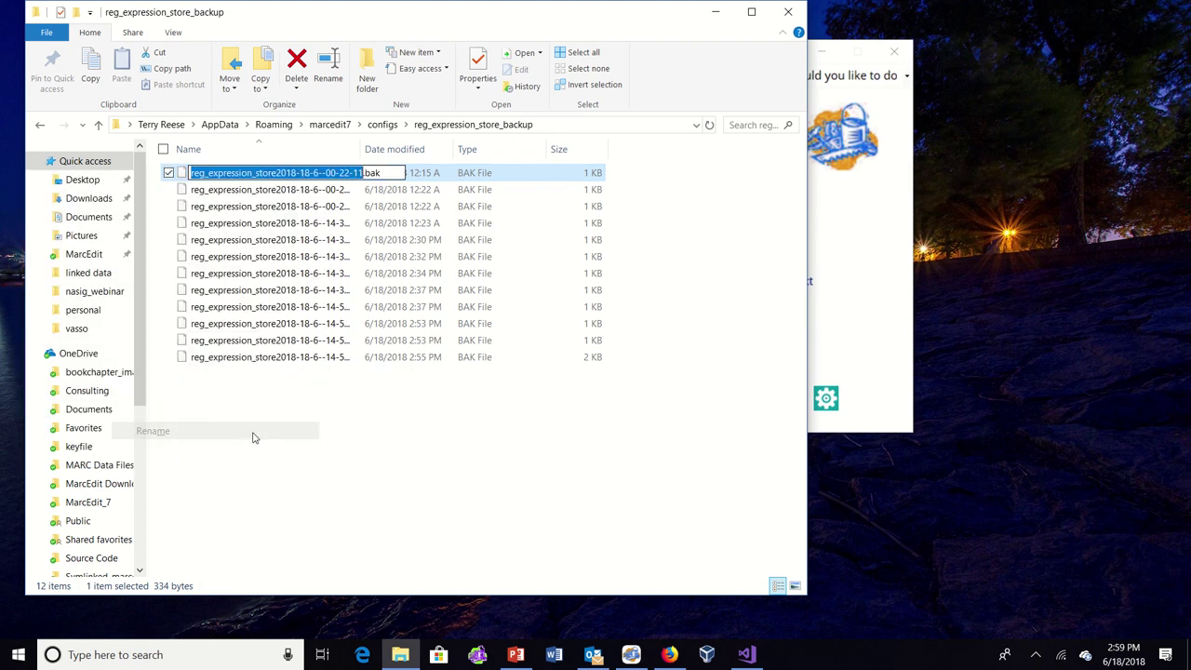
key("Right")
key("Right")
key("Right")
key("BackSpace")
key("BackSpace")
key("BackSpace")
type("txt")
key("Return")
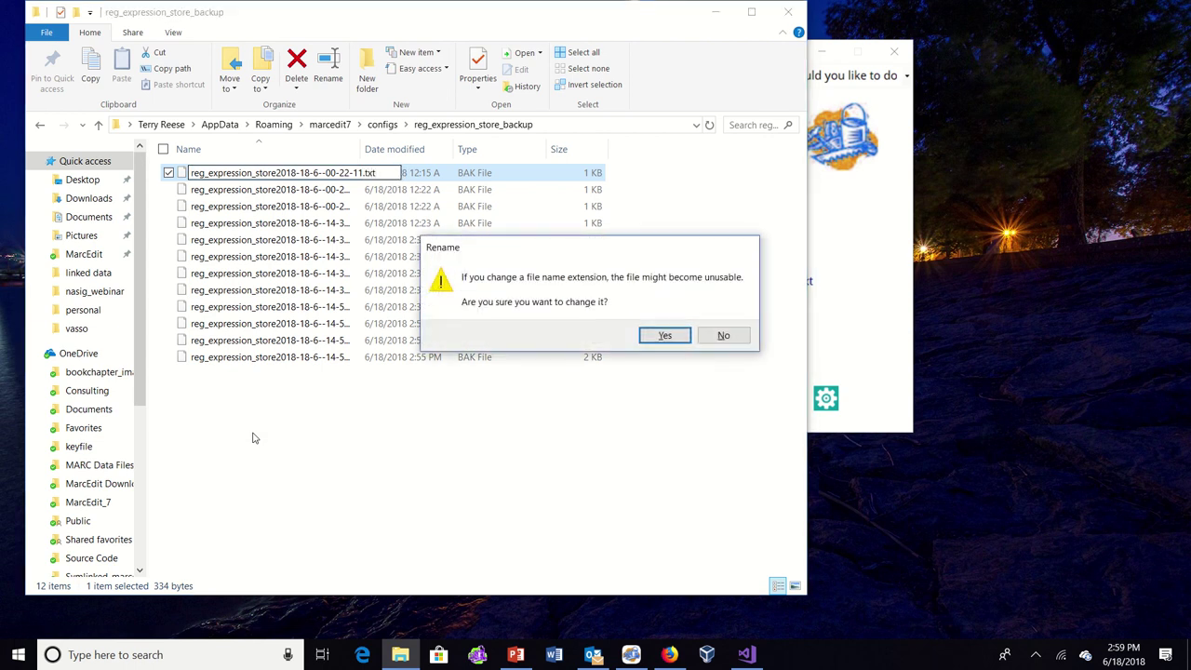
key("Return")
key("Return")
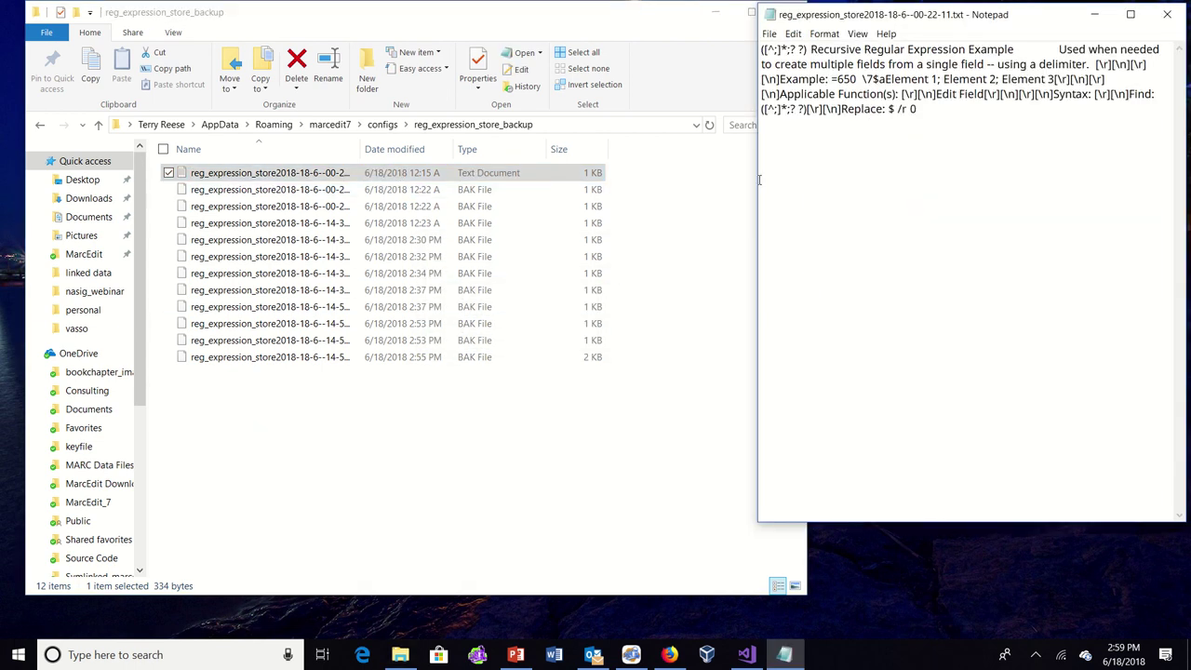
left_click(1167, 14)
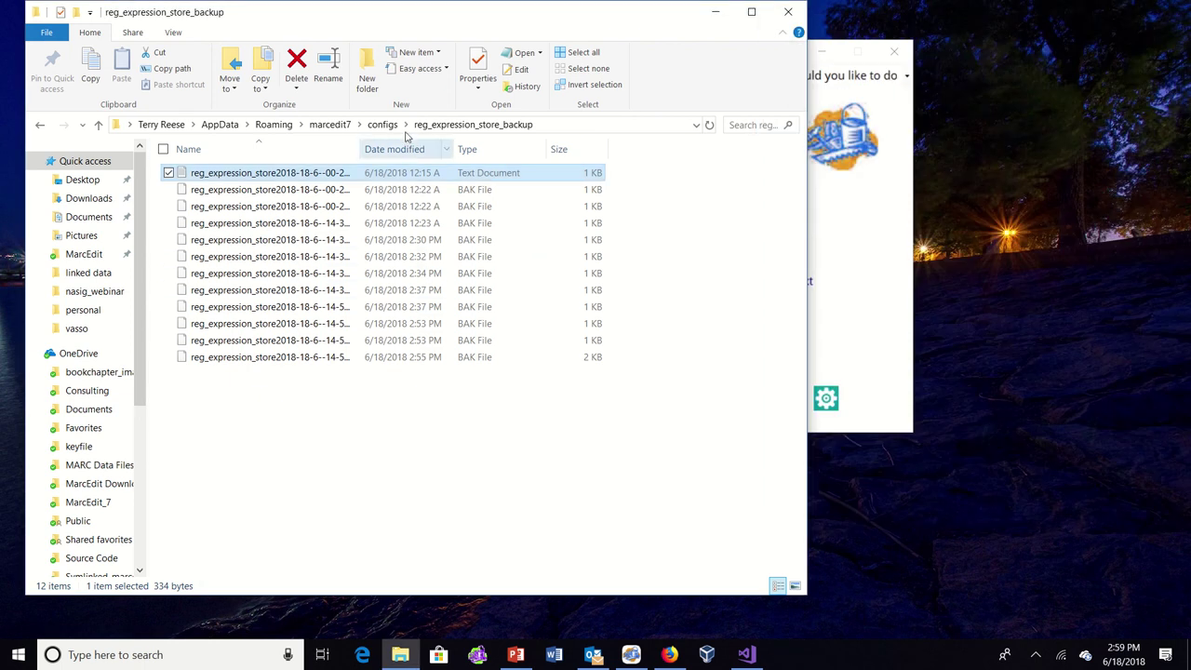
- Locate the main reg_expression_store.txt file in the parent configs folder, select it and close File Explorer
left_click(381, 125)
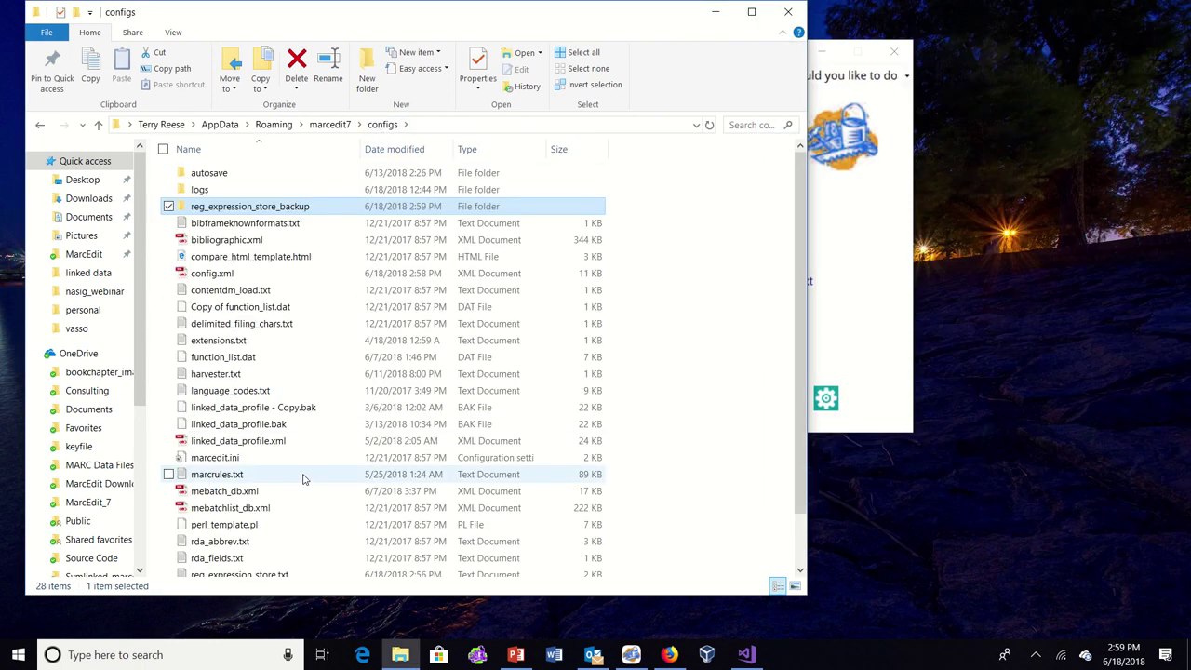
scroll(304, 479, "down", 1)
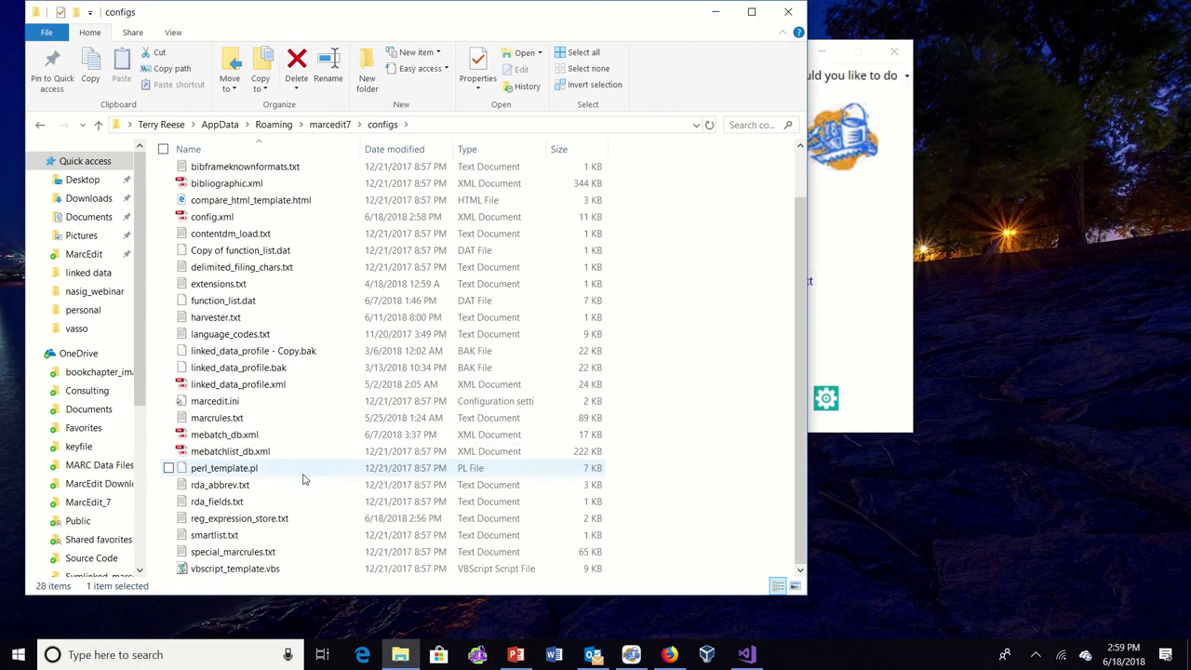
left_click(272, 521)
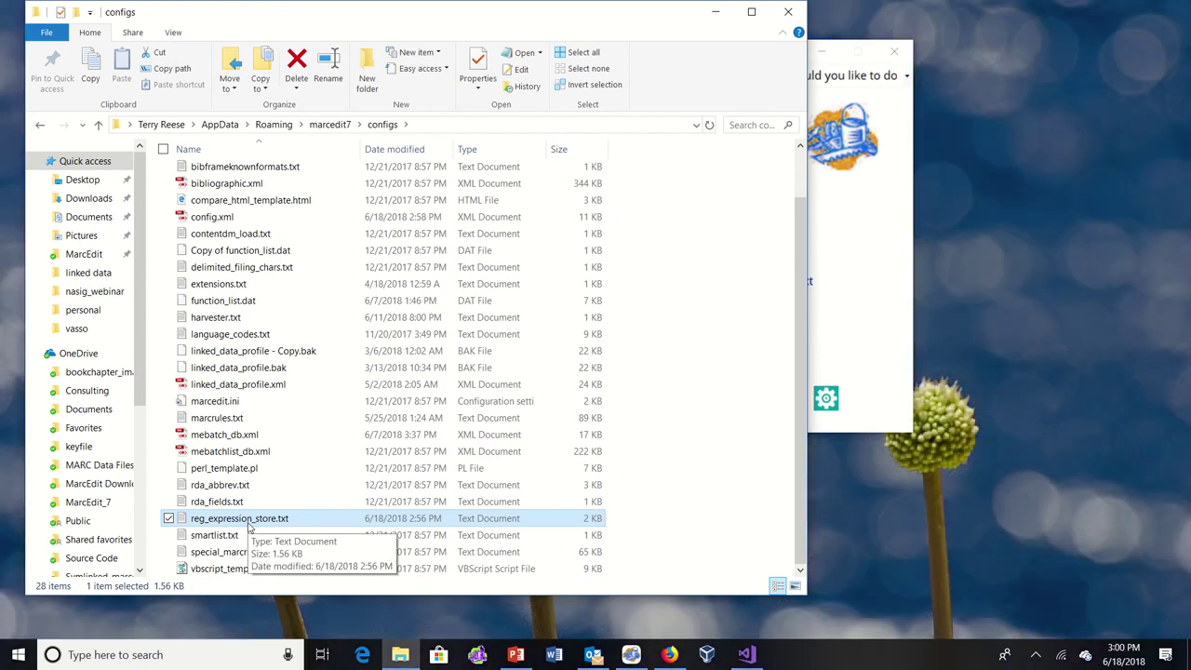
left_click(786, 13)
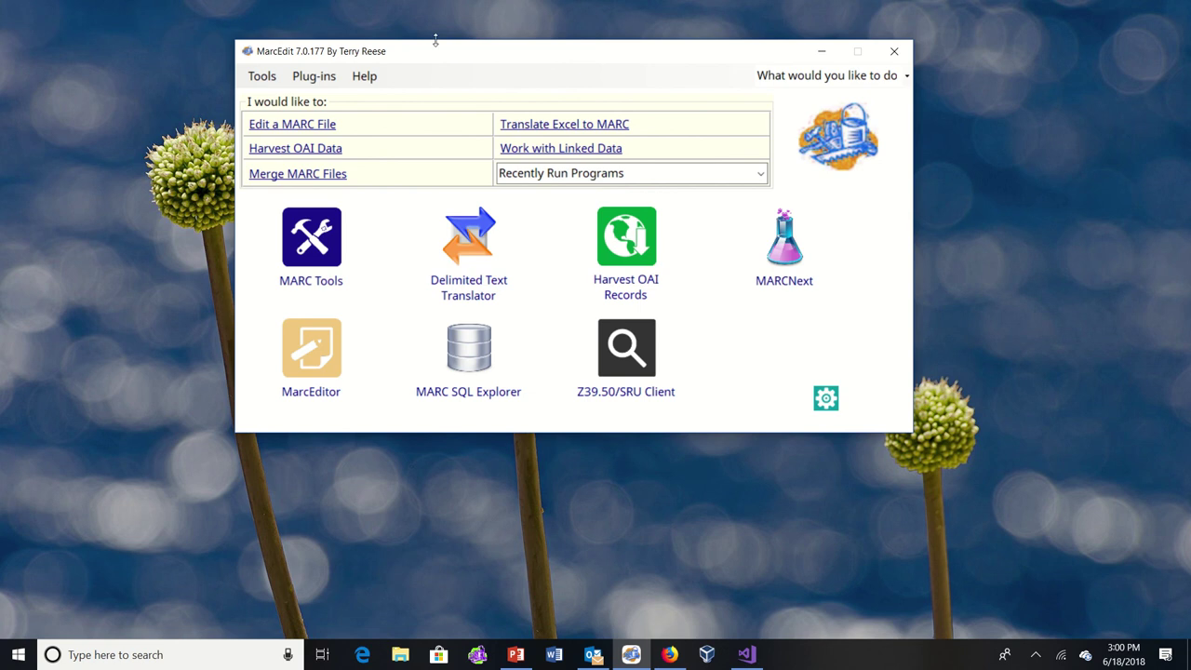
- Examine where the Regular Expression Store is offered among the tools of MarcEdit's main window and of MarcEditor, and close MarcEditor
left_click(261, 78)
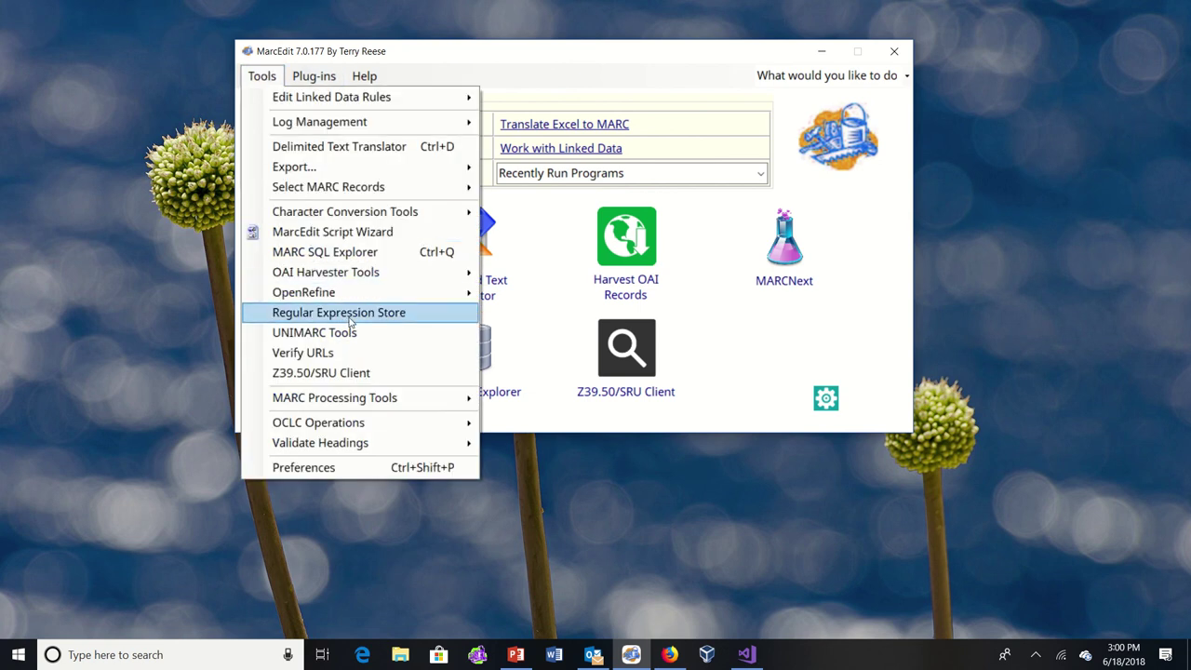
left_click(737, 319)
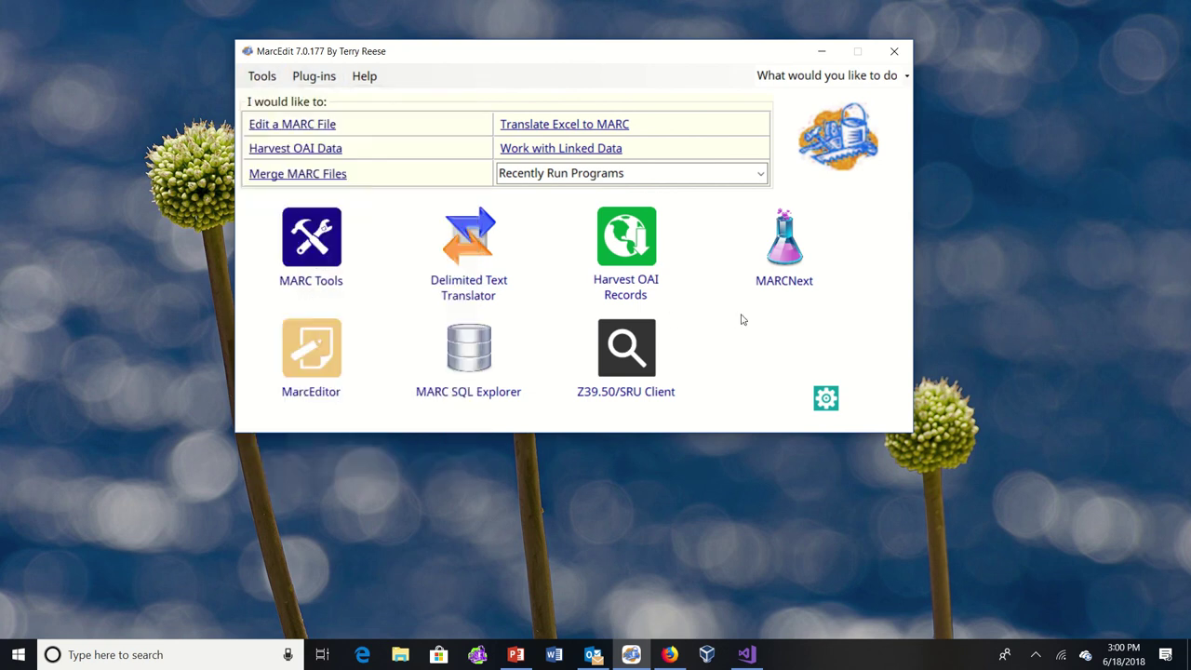
left_click(329, 323)
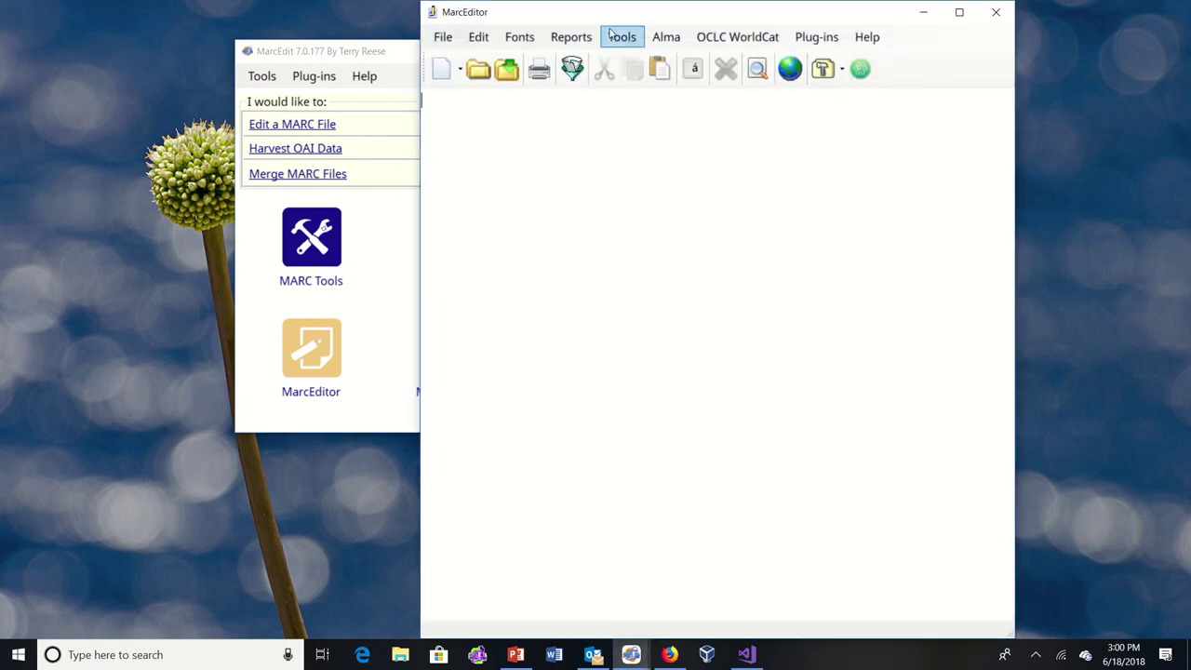
left_click(621, 36)
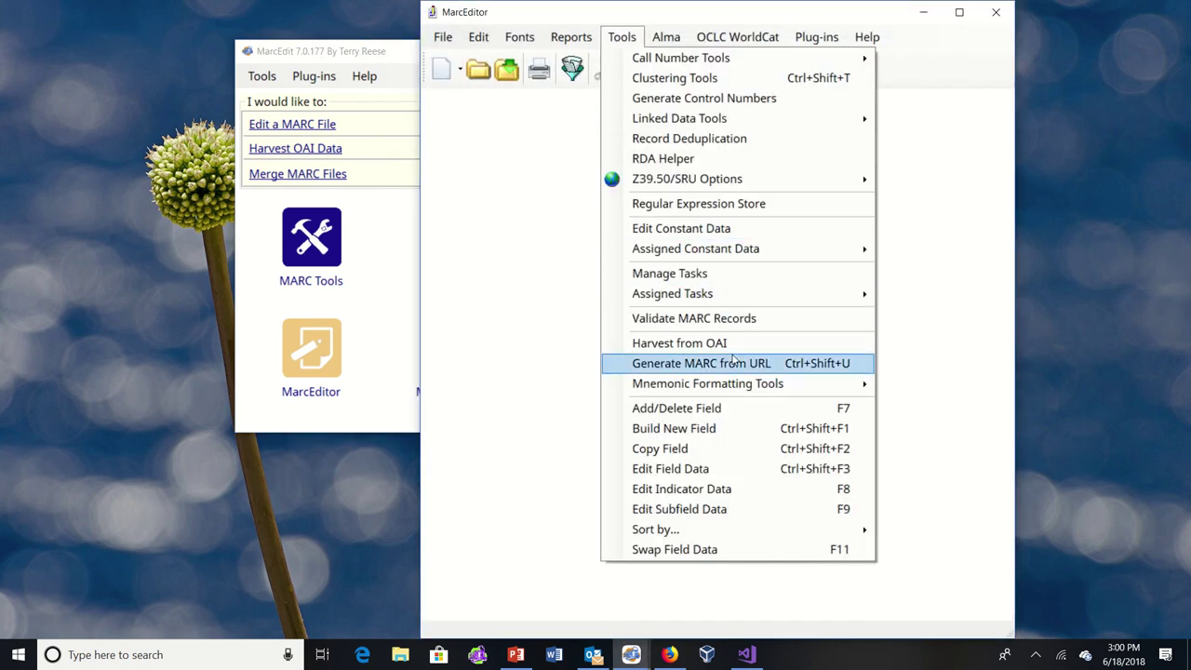
left_click(992, 20)
- Search the main window's "What would you like to do?" box for "Expre", open the suggested Regular Expression Store and close it again
left_click(770, 78)
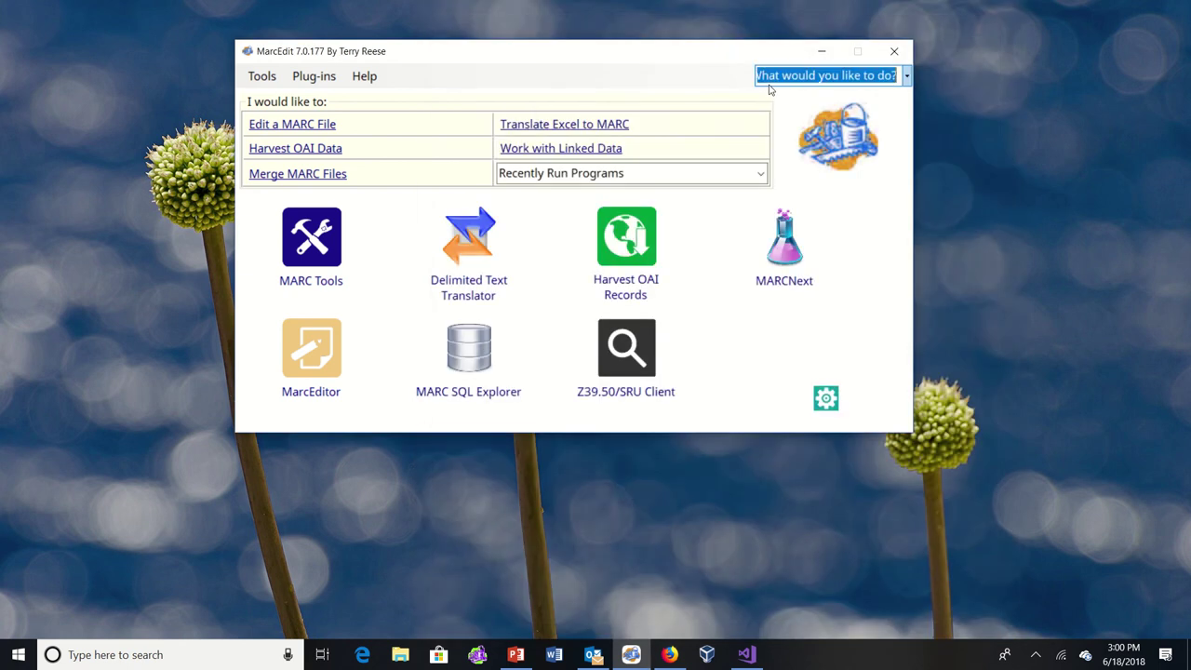
type("Expre")
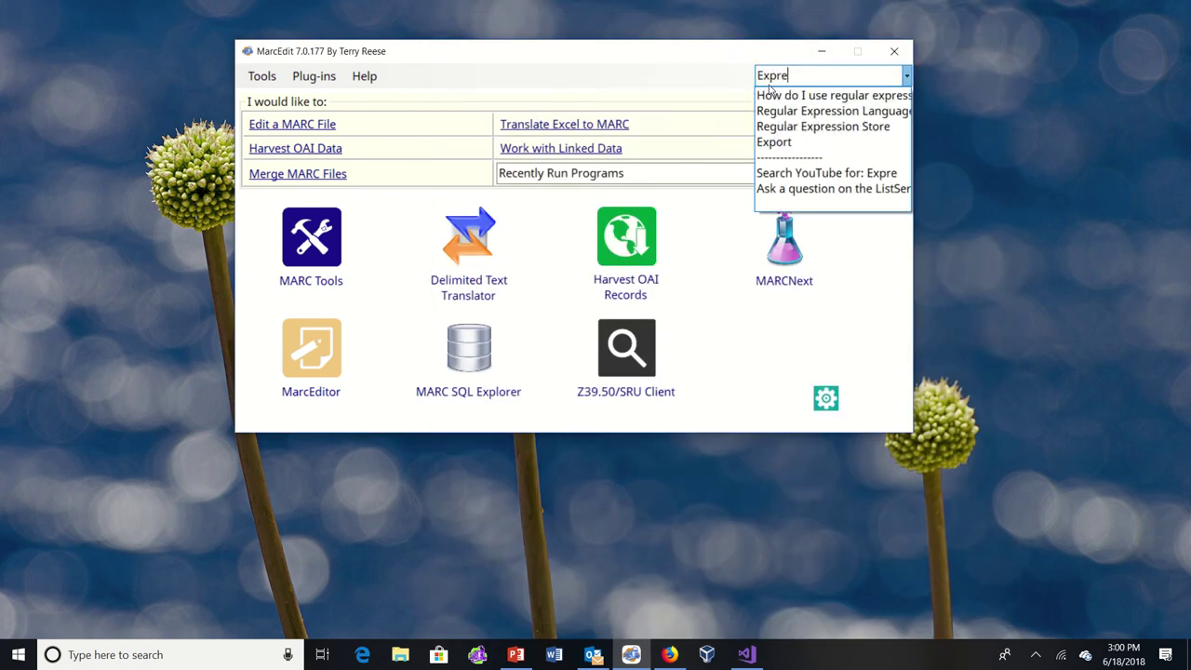
key("Down")
key("Down")
key("Down")
key("Return")
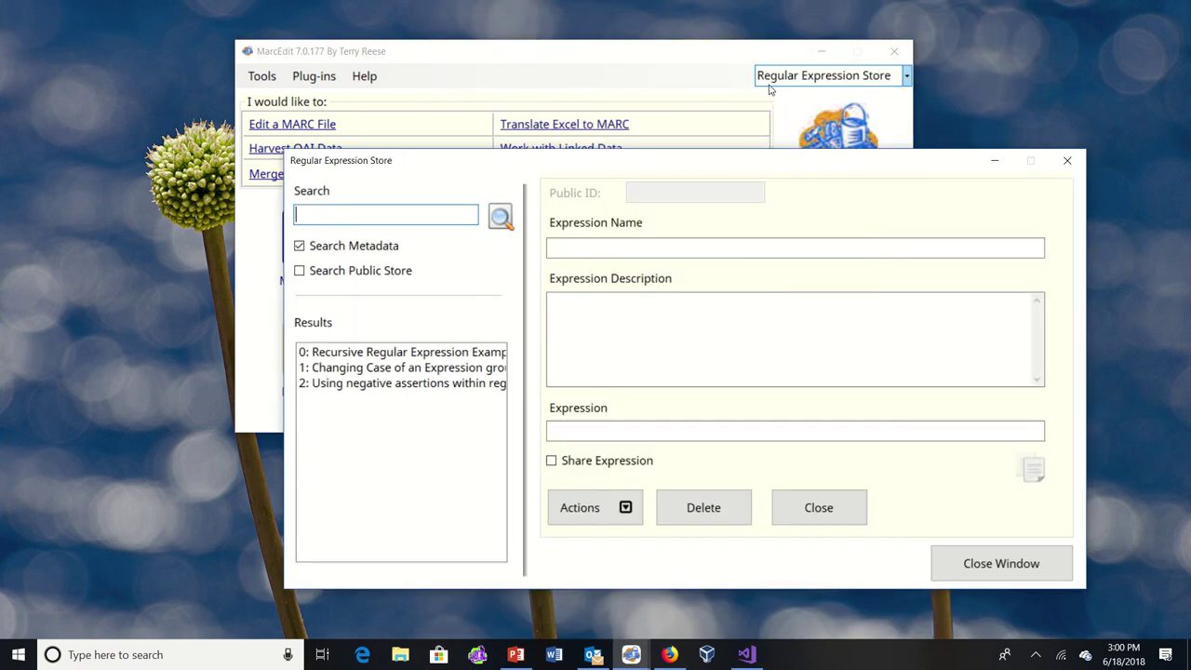
left_click(1009, 566)
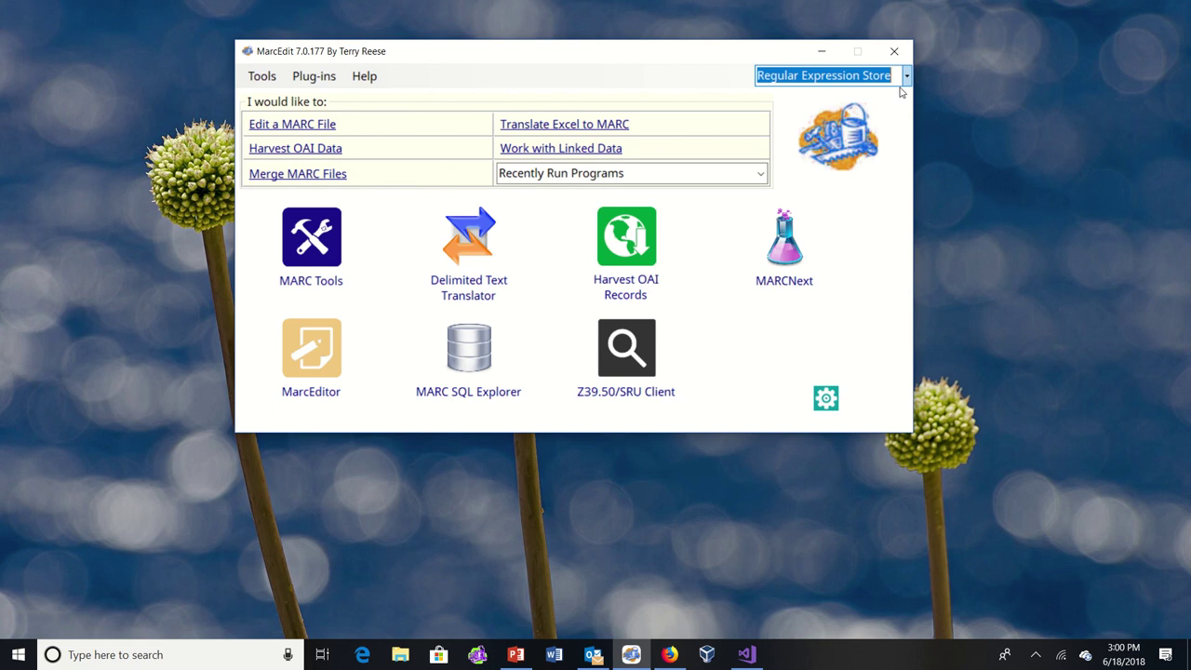
mouse_move(632, 10)
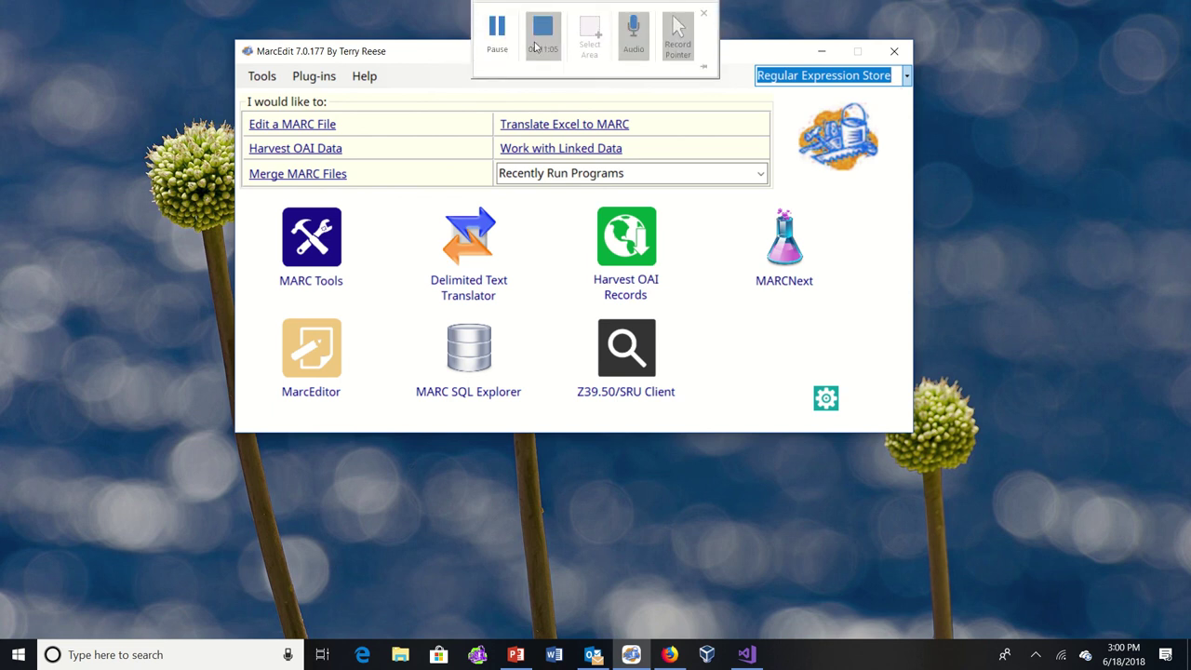